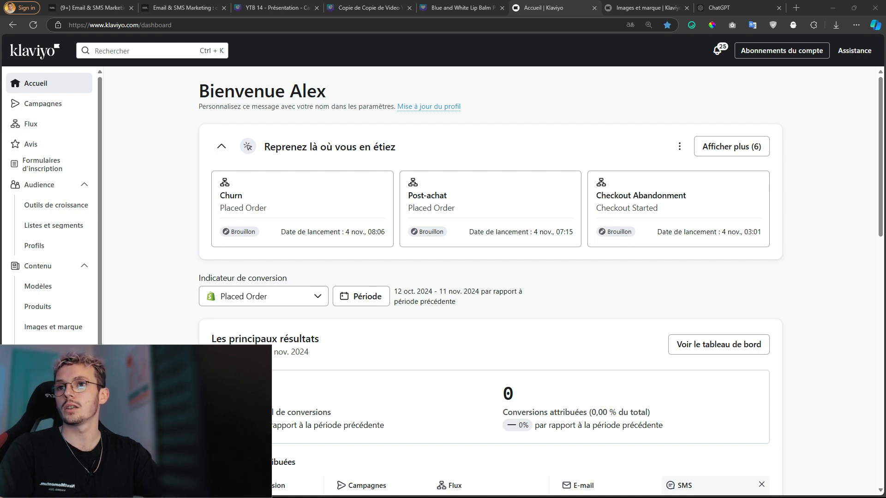
- Underline the submit rate and total revenue figures on the form statistics screenshot in Snipping Tool, then return to Klaviyo
left_click_drag(0, 68, 329, 75)
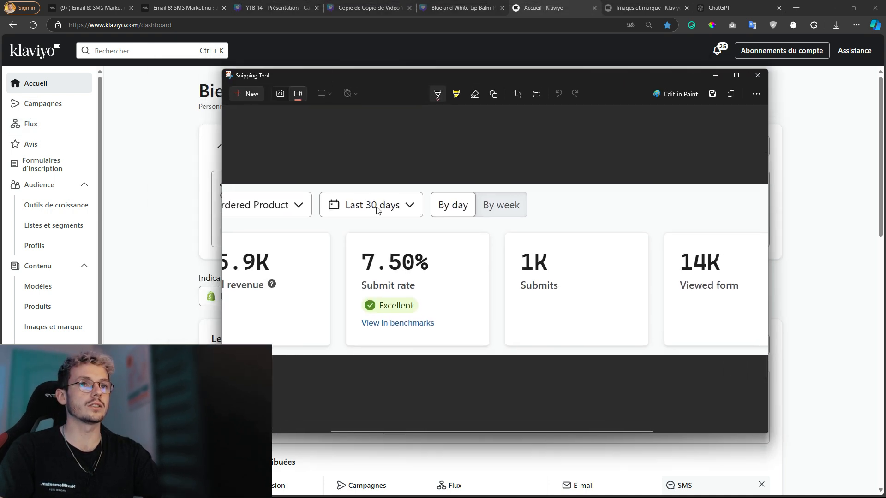
scroll(402, 223, "down", 2)
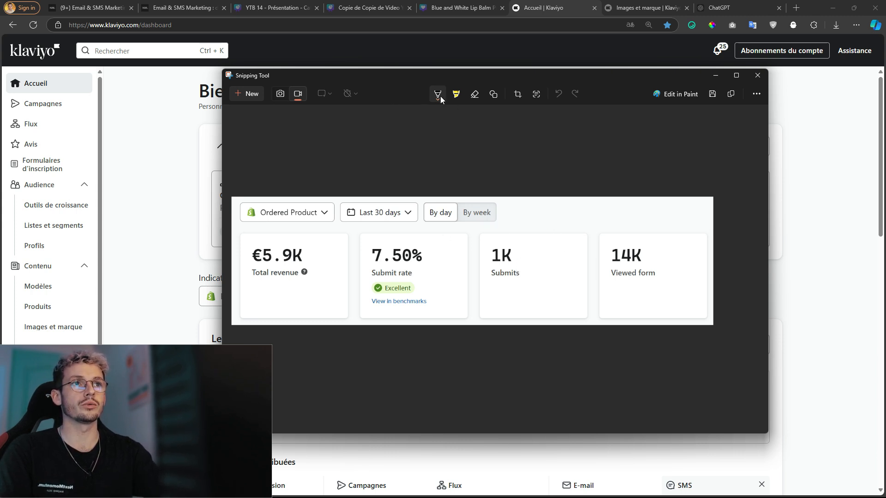
left_click_drag(375, 268, 424, 266)
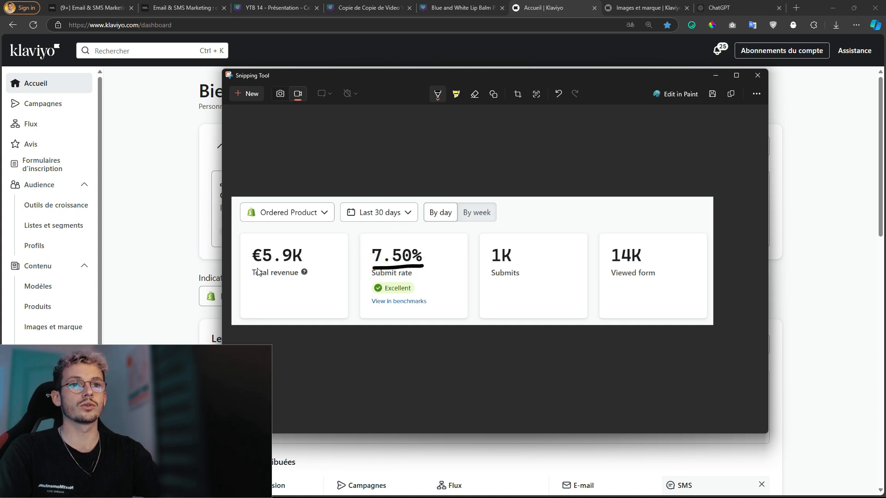
left_click_drag(241, 266, 314, 266)
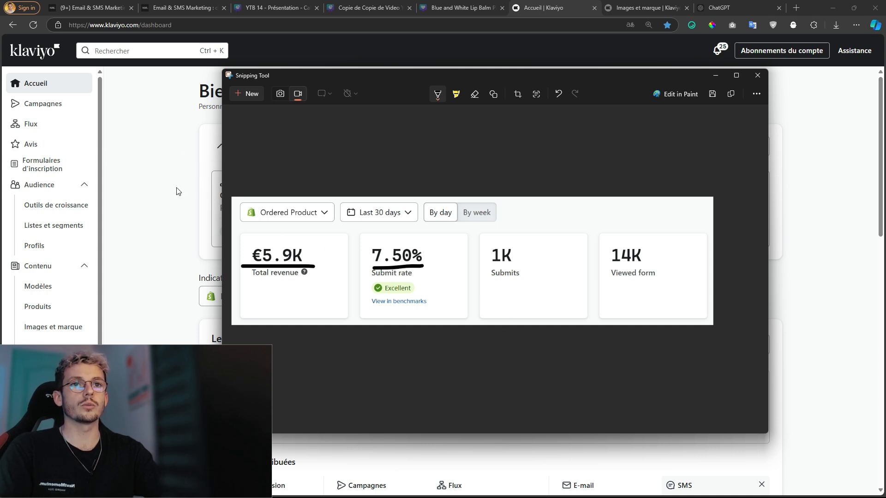
left_click(168, 201)
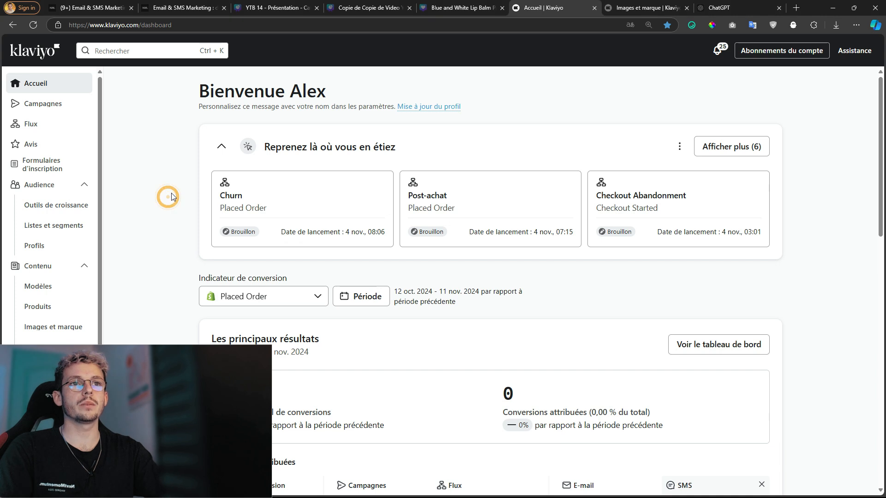
- Open the Polices section of Images et marque and look over the add-font form and saved fonts
scroll(28, 198, "down", 2)
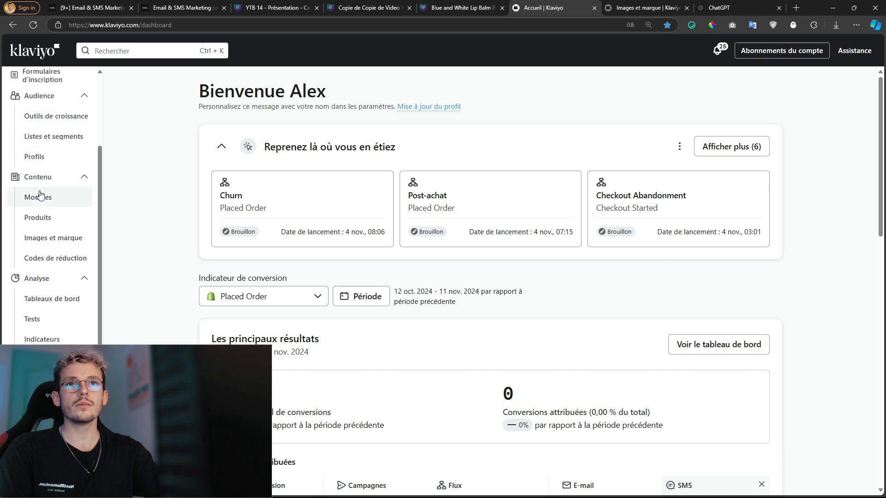
left_click(55, 239)
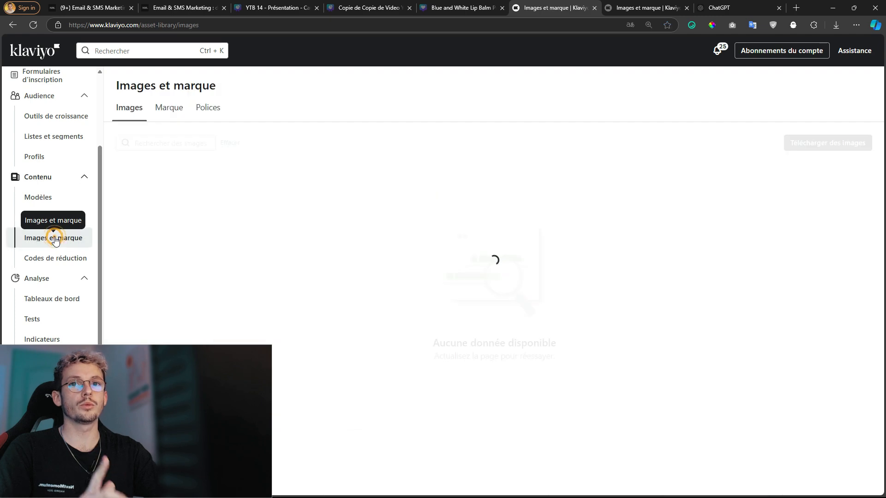
left_click(208, 108)
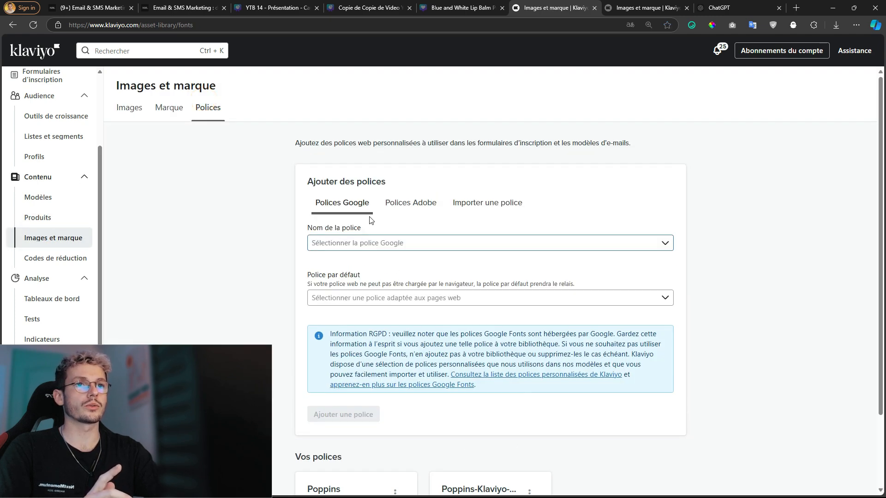
scroll(371, 397, "down", 2)
left_click_drag(321, 402, 593, 412)
left_click(589, 409)
scroll(589, 409, "up", 2)
scroll(371, 247, "down", 1)
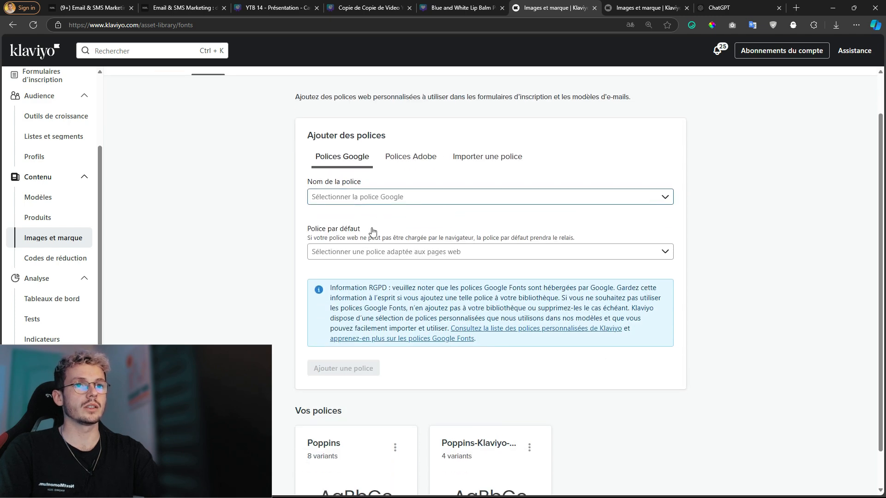
scroll(378, 244, "up", 1)
- Search the Google fonts for "inter" and choose Inter as the font name
left_click(389, 244)
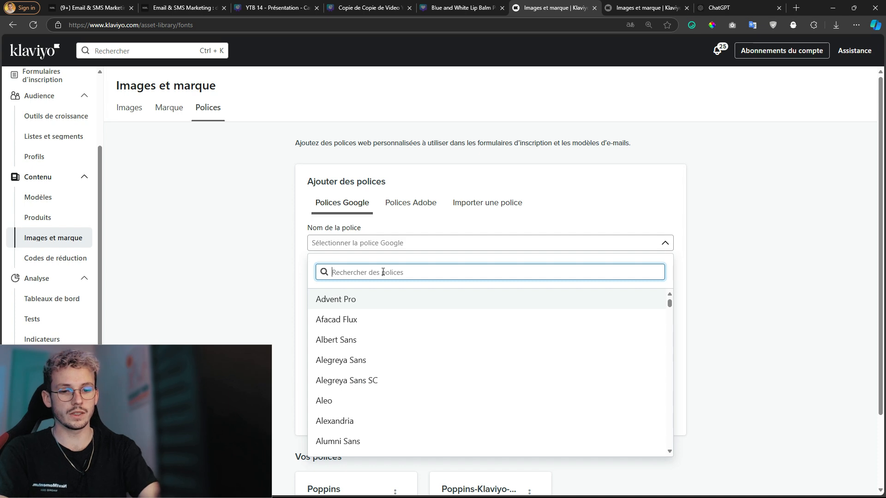
type("inter")
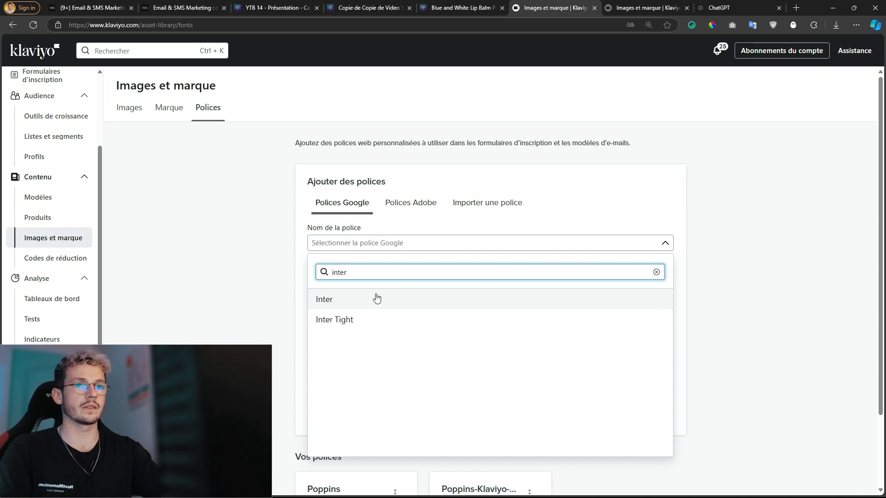
left_click(376, 299)
scroll(341, 190, "down", 3)
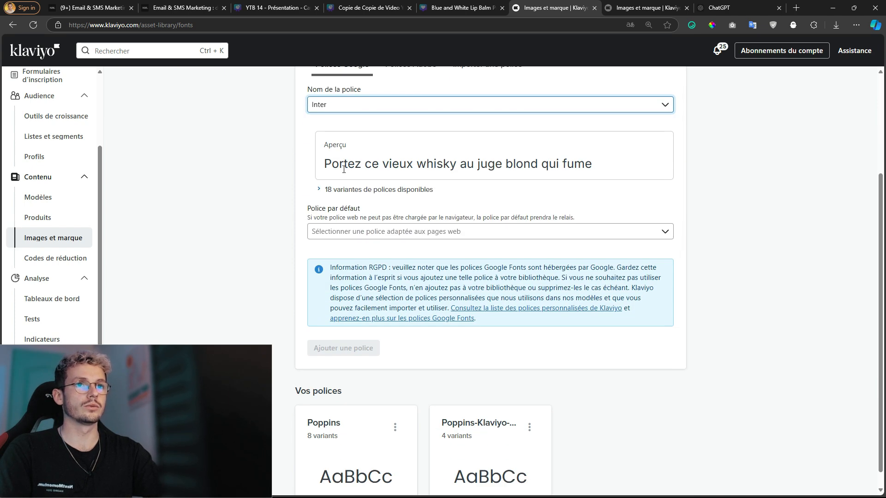
left_click(319, 185)
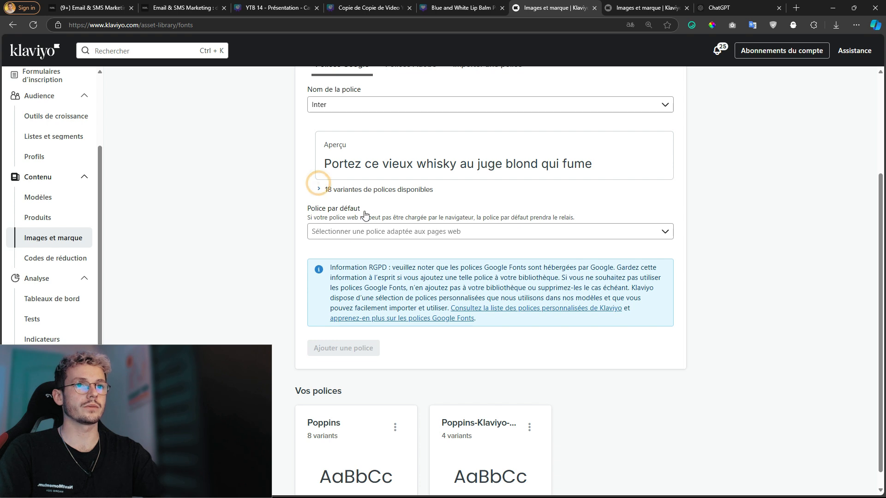
- Set Helvetica as the default fallback font and add the Inter font to the library
left_click(369, 232)
scroll(395, 326, "down", 1)
scroll(406, 340, "down", 3)
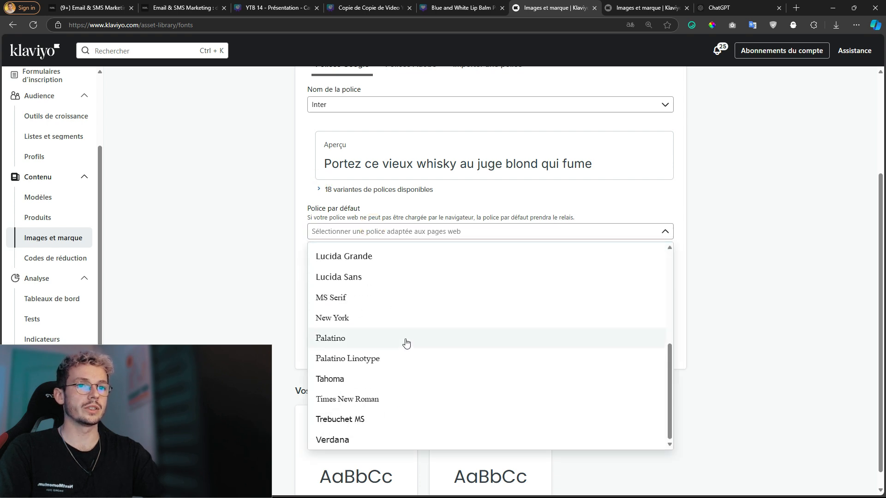
scroll(406, 337, "up", 3)
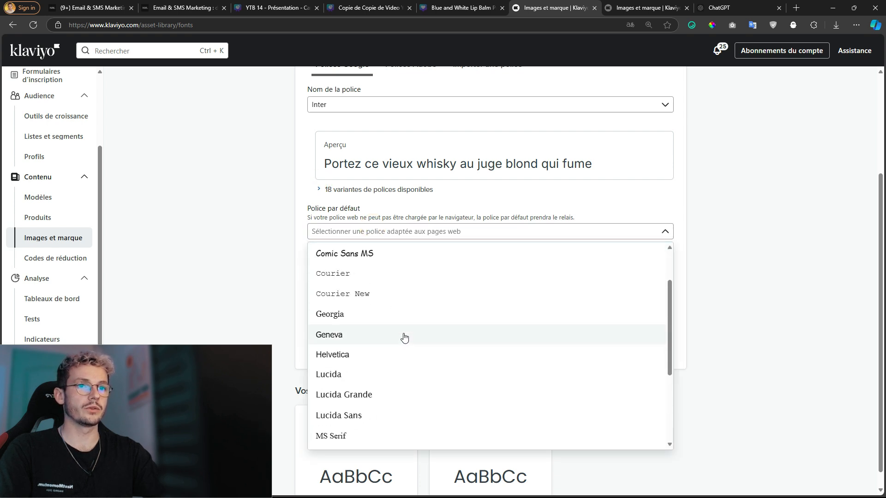
left_click(389, 354)
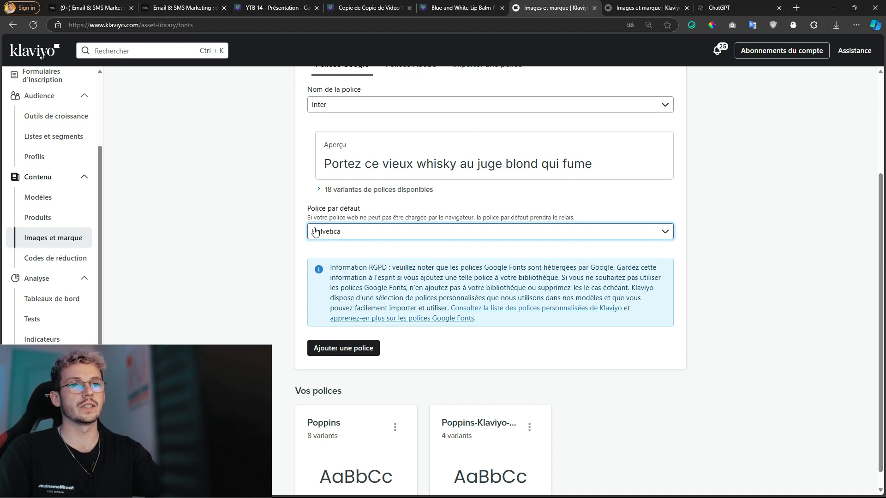
left_click(362, 353)
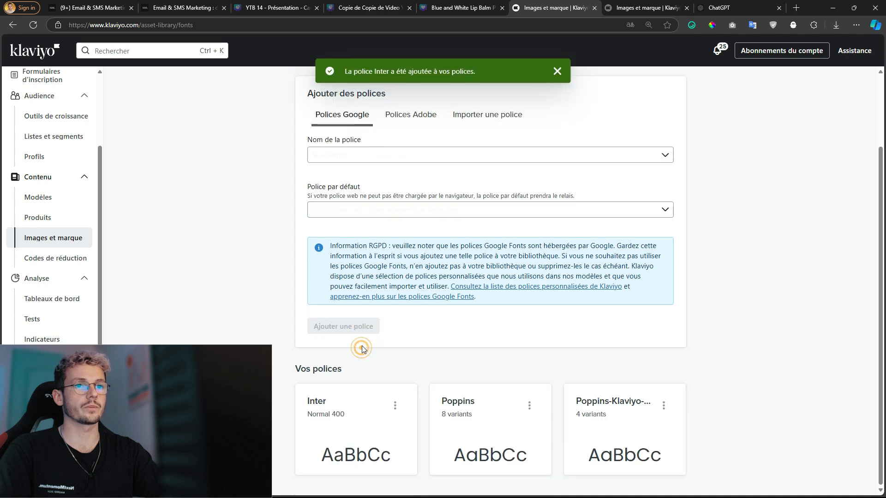
- Check the Inter card among the saved fonts and close the duplicate Images et marque browser tab
left_click_drag(294, 403, 397, 457)
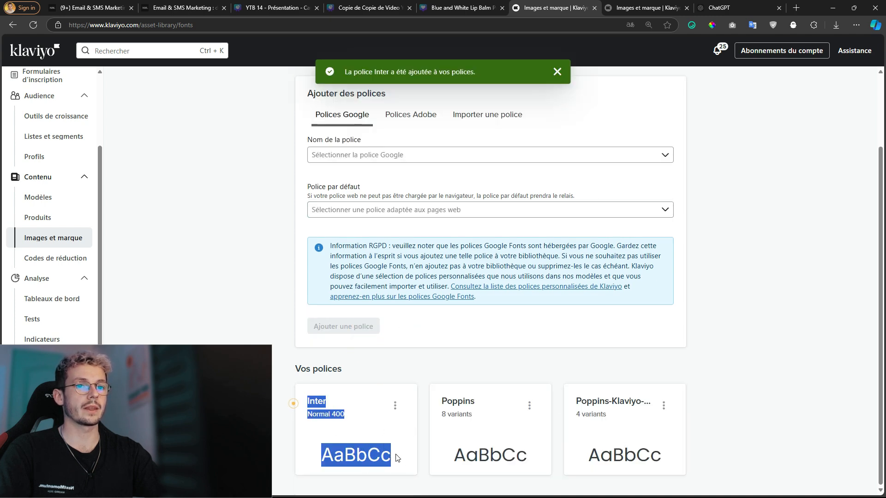
left_click(252, 253)
scroll(252, 253, "up", 3)
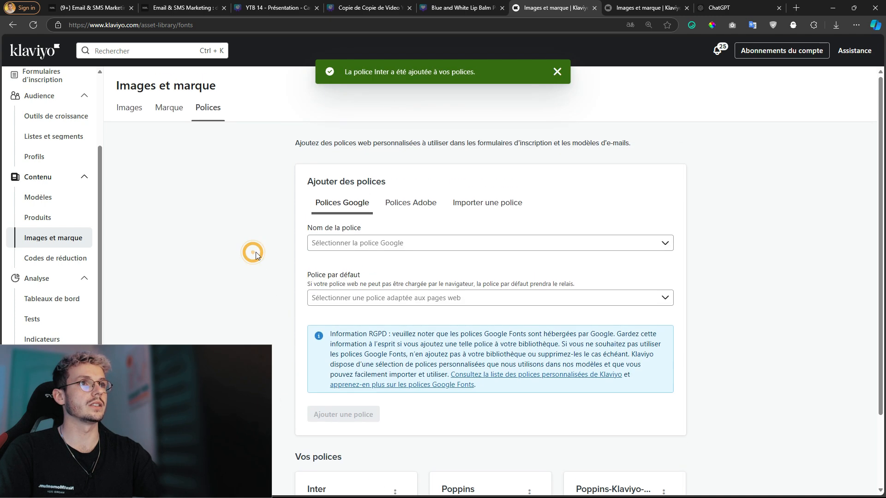
left_click(687, 8)
scroll(63, 184, "up", 1)
scroll(62, 184, "down", 1)
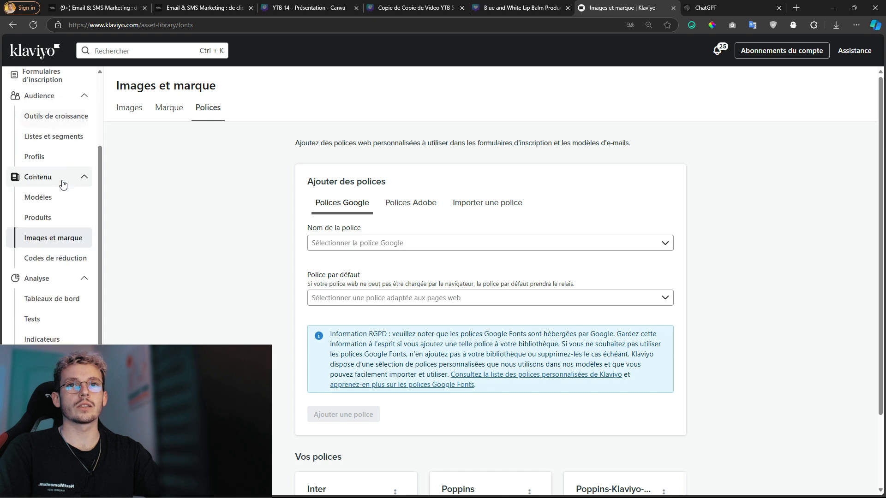
- Open the Listes et segments page and examine the Newsletter Pop-up -15% list and the creation options
scroll(57, 184, "up", 1)
left_click(56, 183)
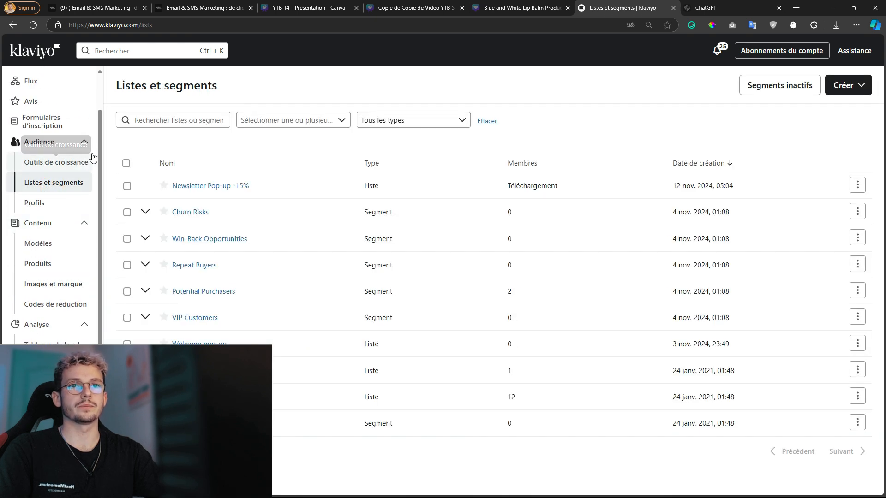
left_click_drag(261, 186, 172, 185)
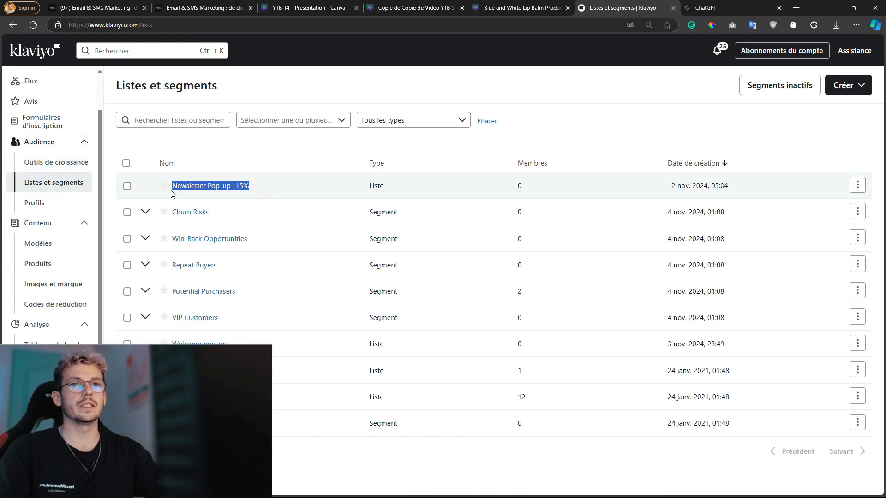
left_click(270, 193)
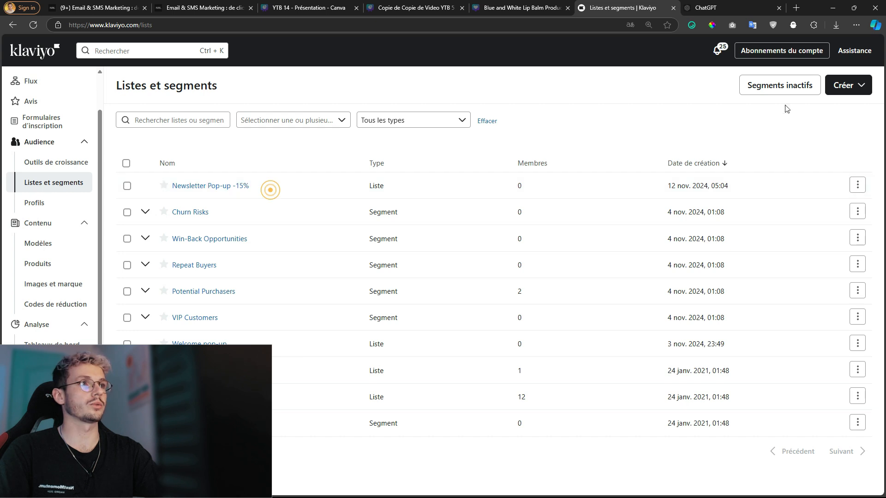
left_click(852, 86)
left_click_drag(257, 186, 172, 186)
left_click(357, 188)
scroll(69, 153, "up", 2)
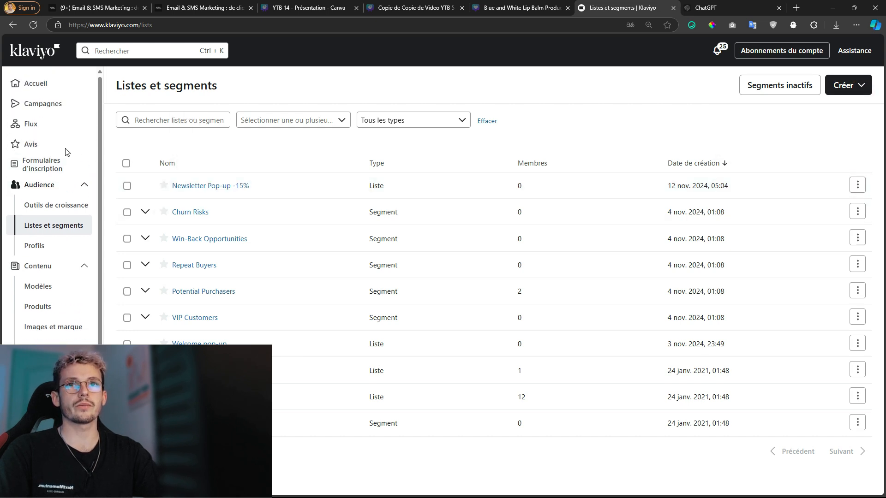
- Start a new signup form from the pop-up template "S'abonner pour obtenir un code de réduction"
left_click(40, 162)
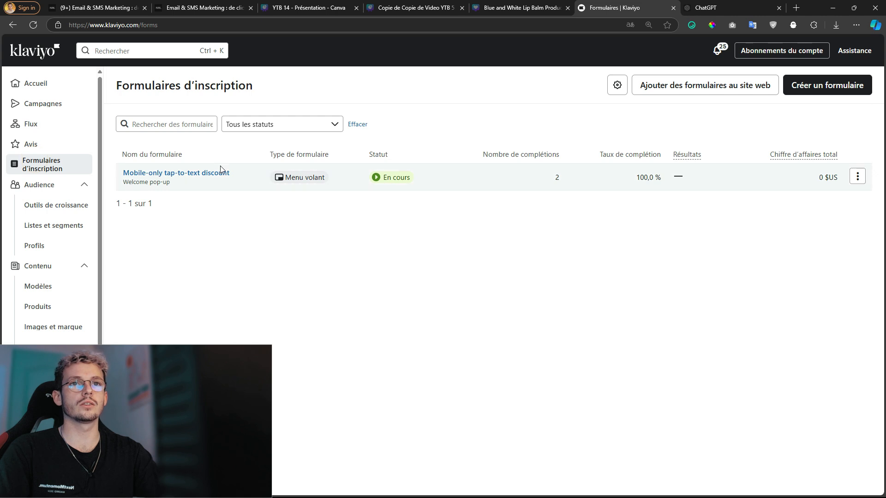
left_click(814, 87)
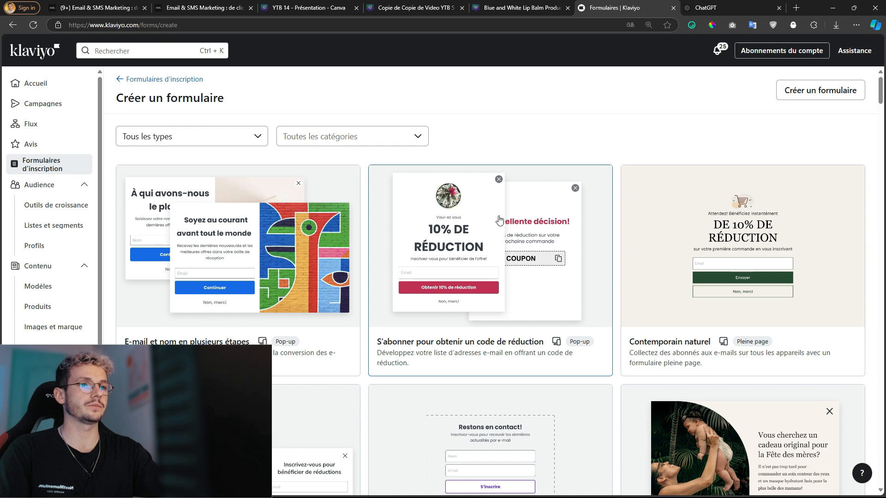
left_click(483, 240)
- Name the new form "Pop-up Nouvelle commande 15%"
triple_click(721, 295)
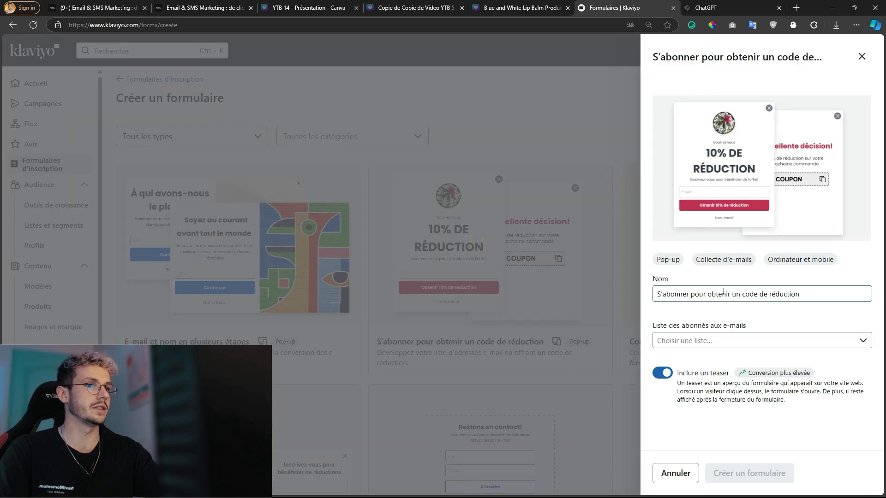
type("Po")
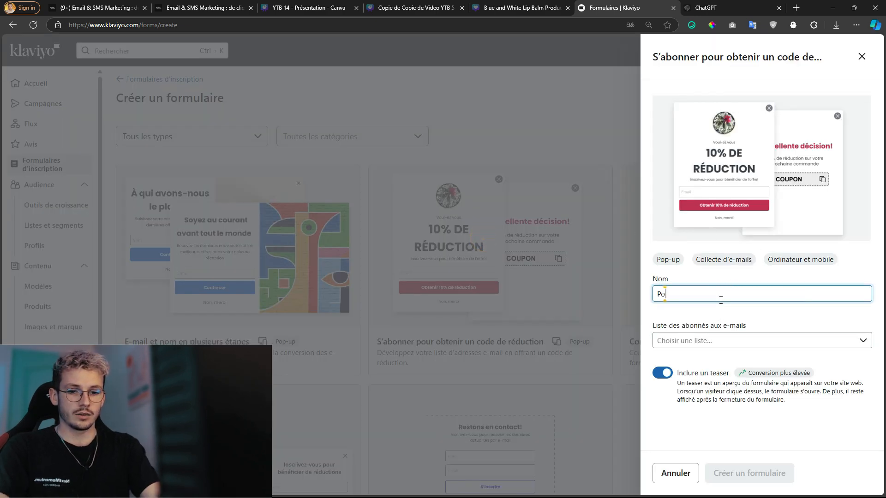
type("p-up We")
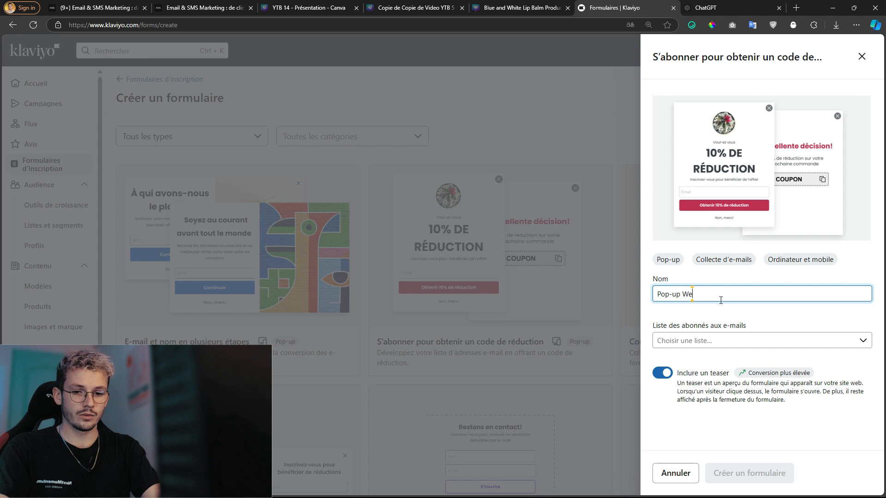
key("BackSpace")
key("BackSpace")
type("Nouvelle comma")
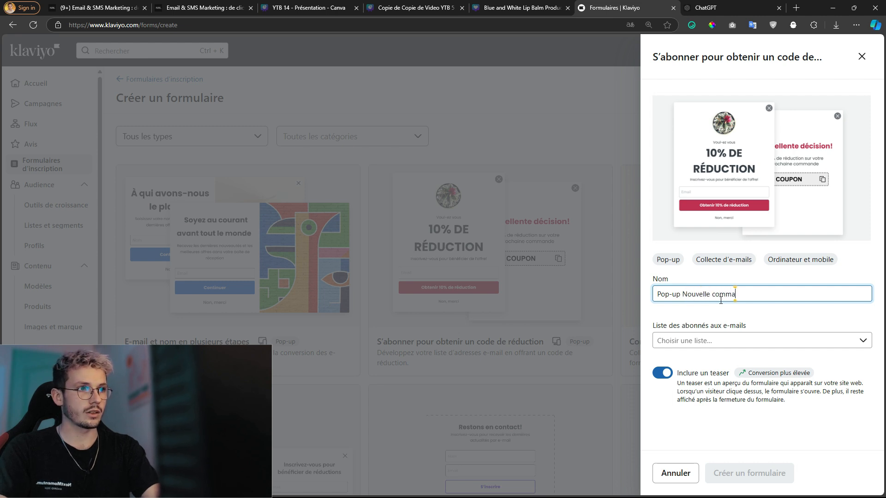
type("nde")
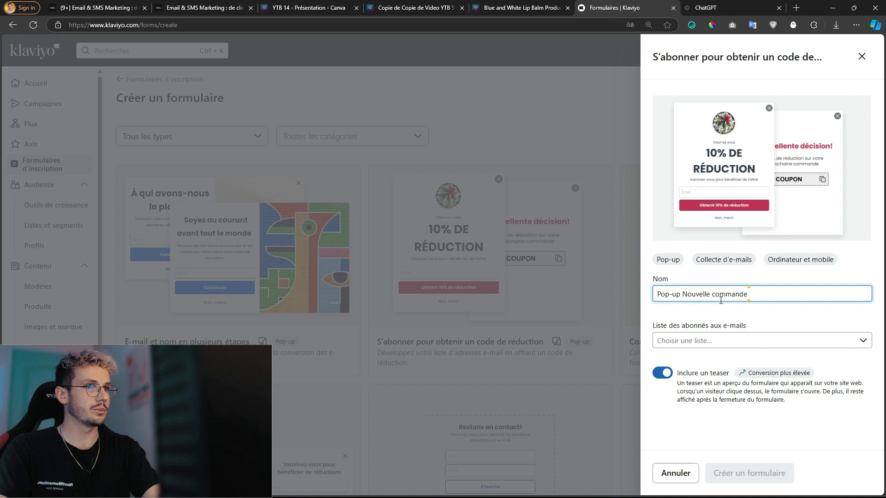
type(" 15")
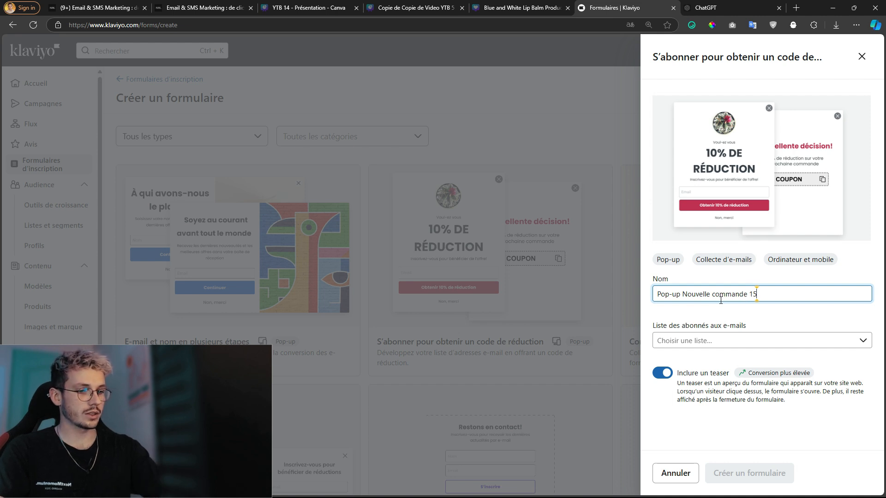
type("%")
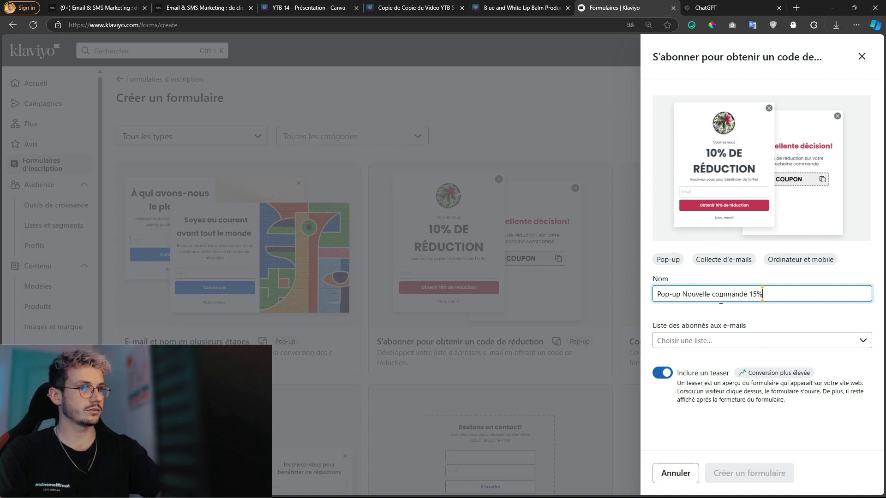
- Assign the Newsletter Pop-up -15% list as the e-mail subscriber list and create the form
left_click(713, 337)
left_click(715, 436)
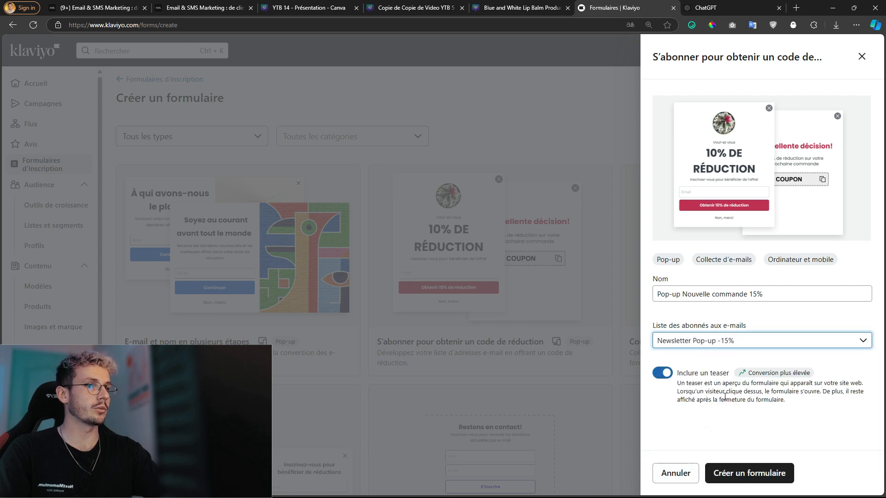
left_click(739, 468)
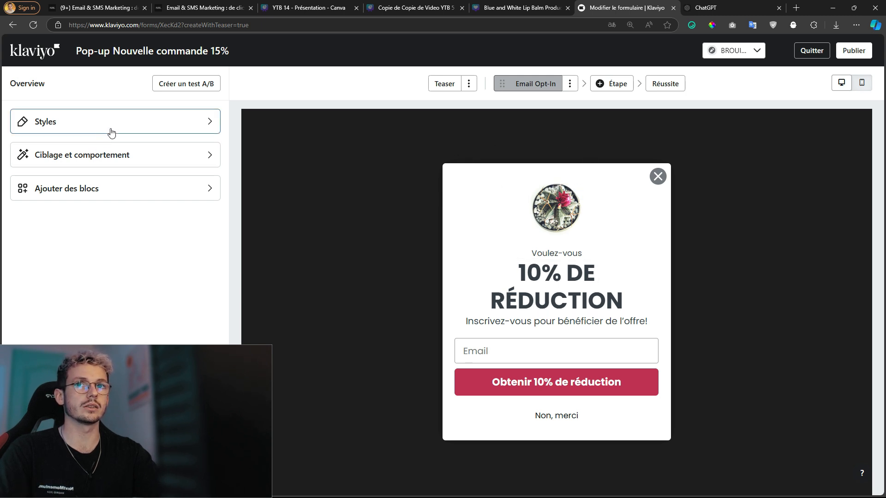
- Switch to the ChatGPT conversation, examine the generated bodybuilder portraits and the jawliner logo, and return to the Klaviyo form
key("ctrl+Tab")
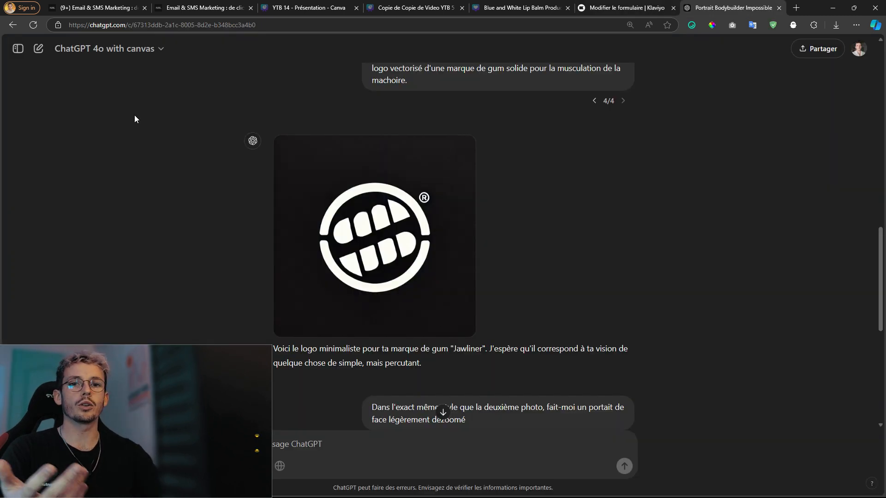
scroll(572, 235, "up", 10)
scroll(538, 251, "down", 4)
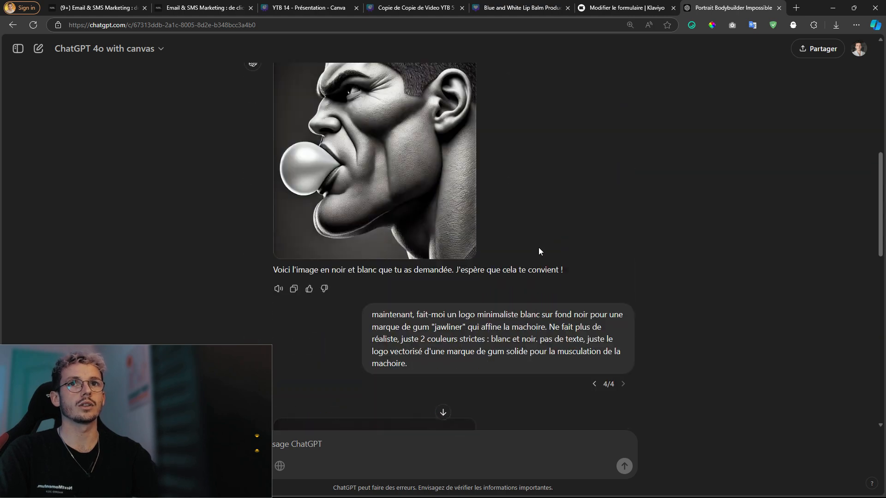
scroll(445, 251, "down", 15)
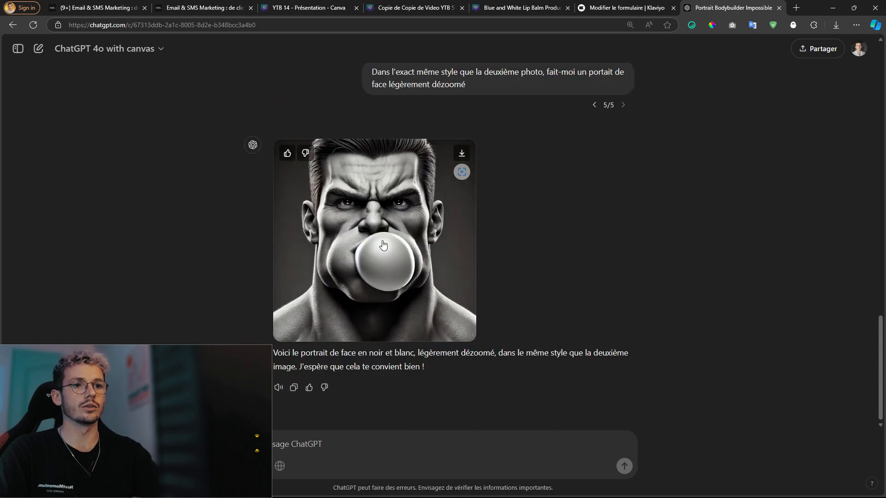
scroll(383, 245, "up", 15)
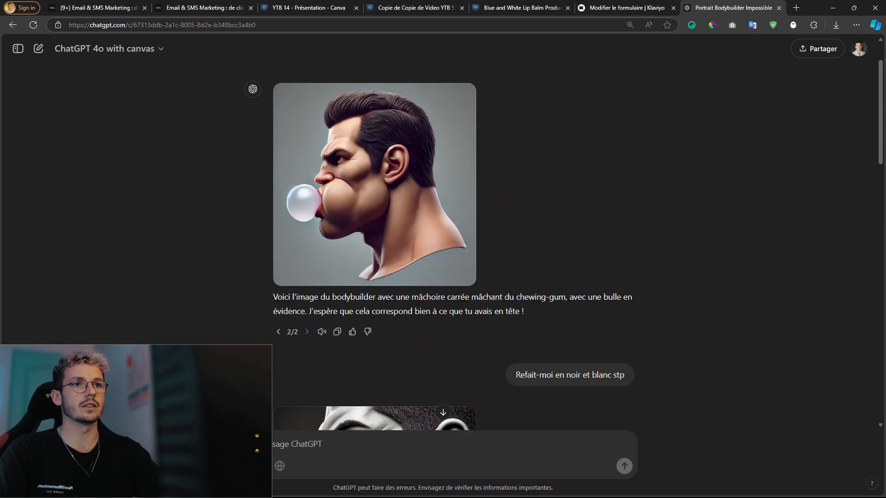
scroll(418, 298, "up", 2)
scroll(419, 298, "down", 8)
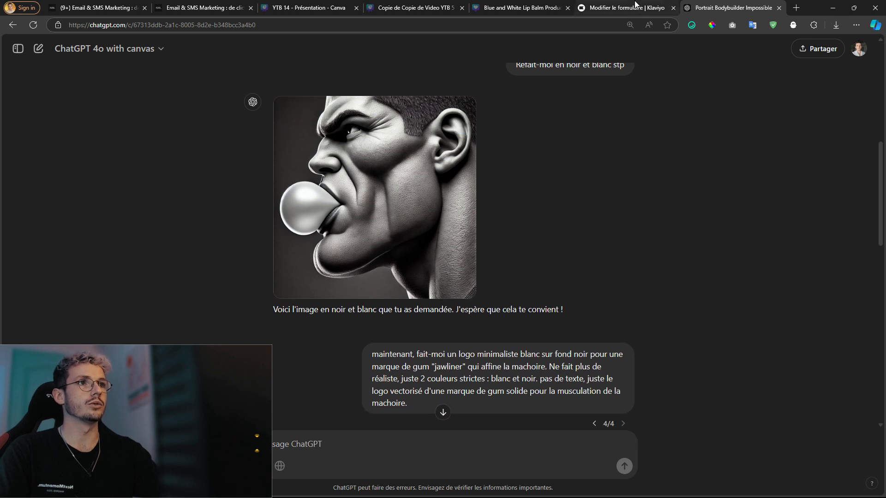
mouse_move(630, 10)
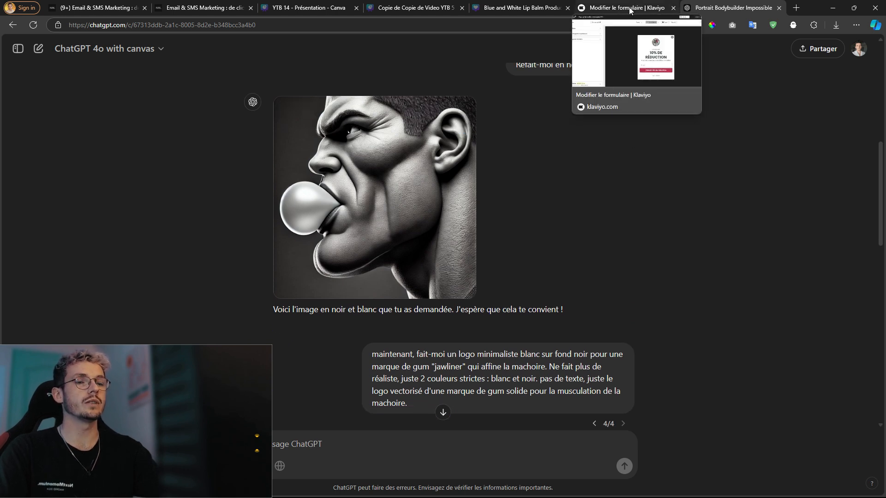
left_click(630, 10)
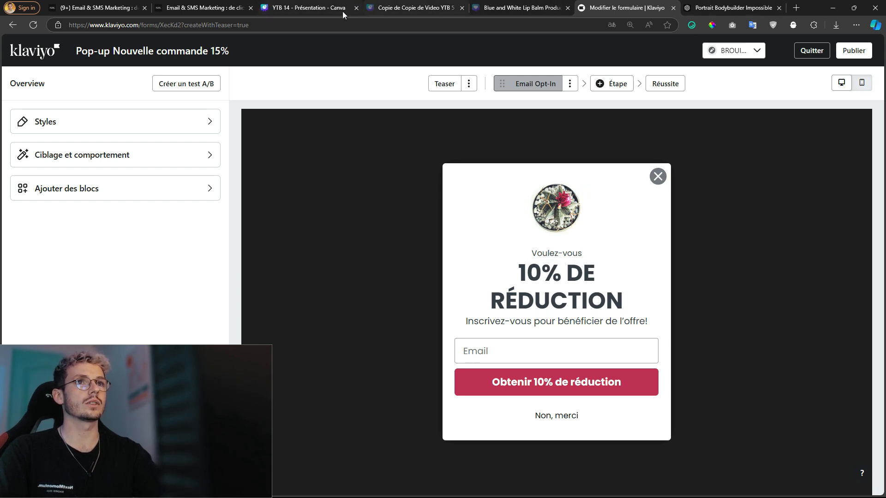
- Close the two unneeded Canva tabs and examine the "Blue and White Lip Balm Product Instagram Post" design in Canva before returning to Klaviyo
left_click(355, 8)
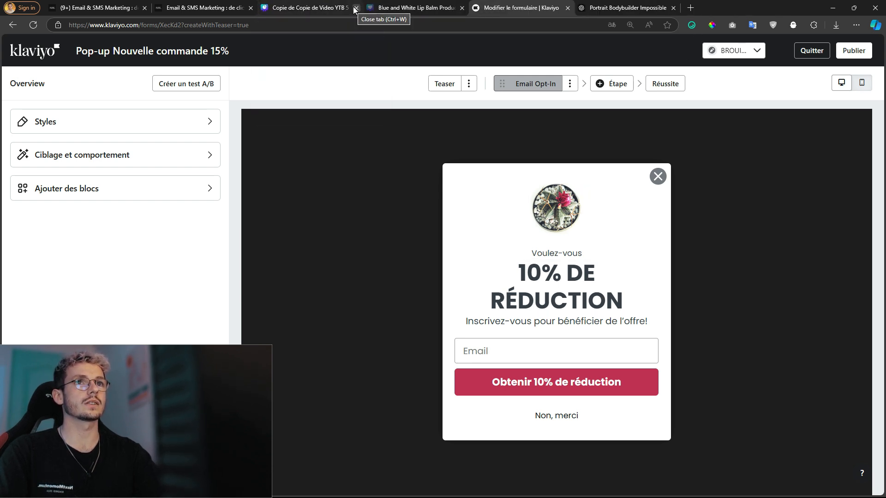
left_click(356, 8)
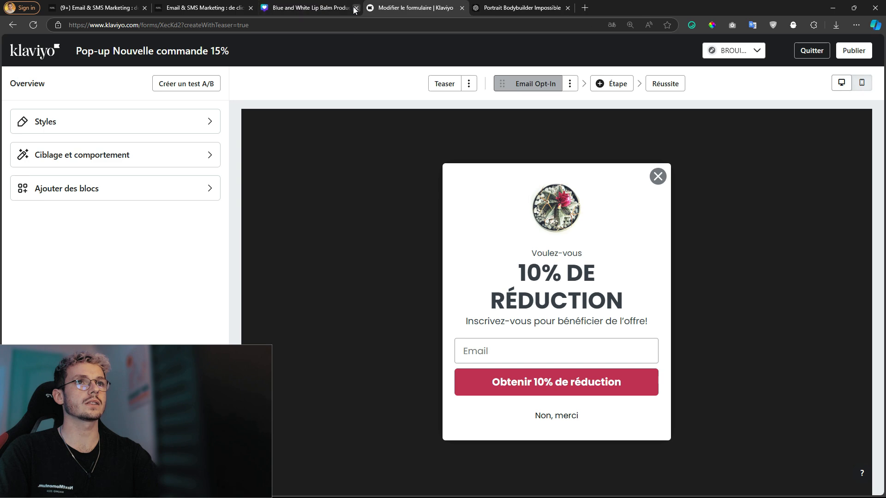
left_click(297, 9)
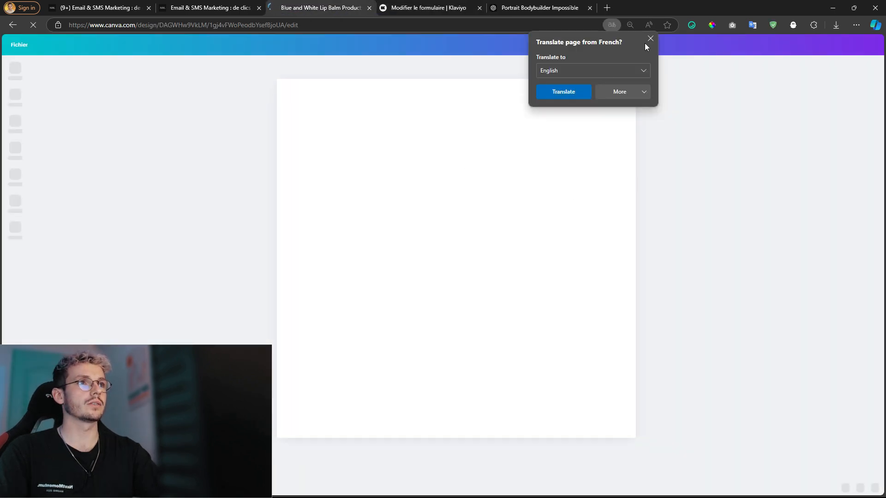
left_click(648, 40)
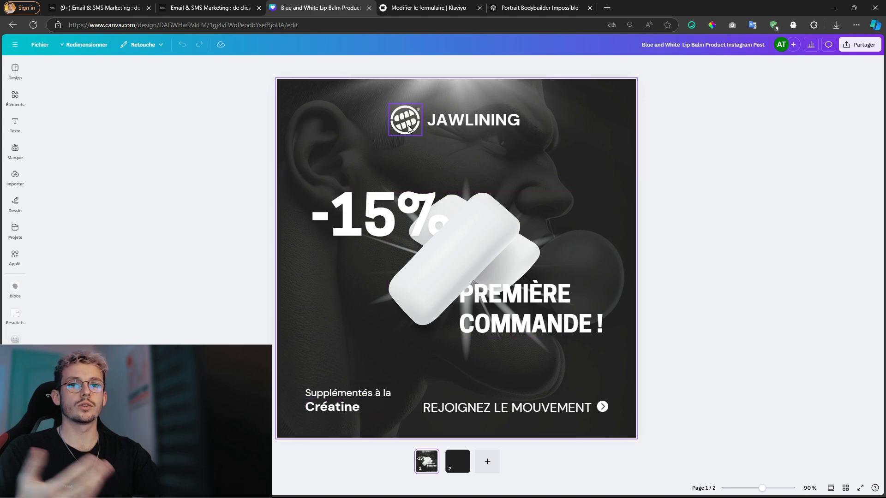
key("ctrl+Tab")
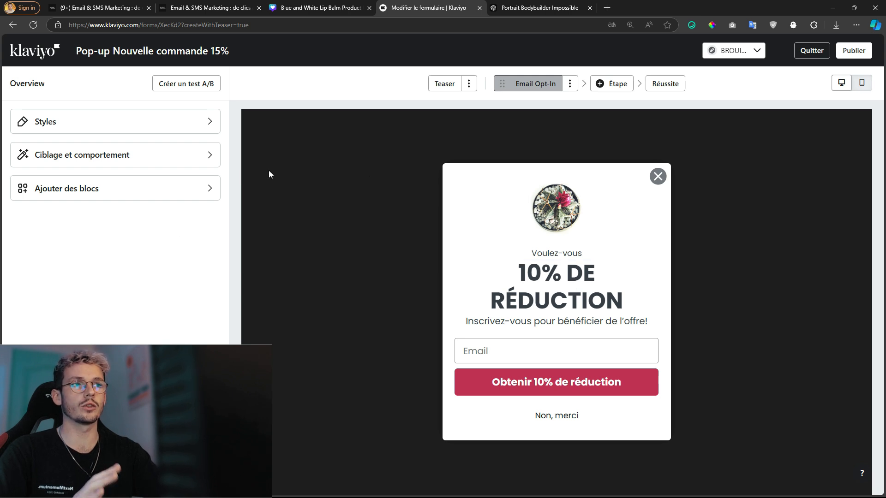
- Examine the form's display timing options under Ciblage et comportement and return to the overview
left_click(123, 155)
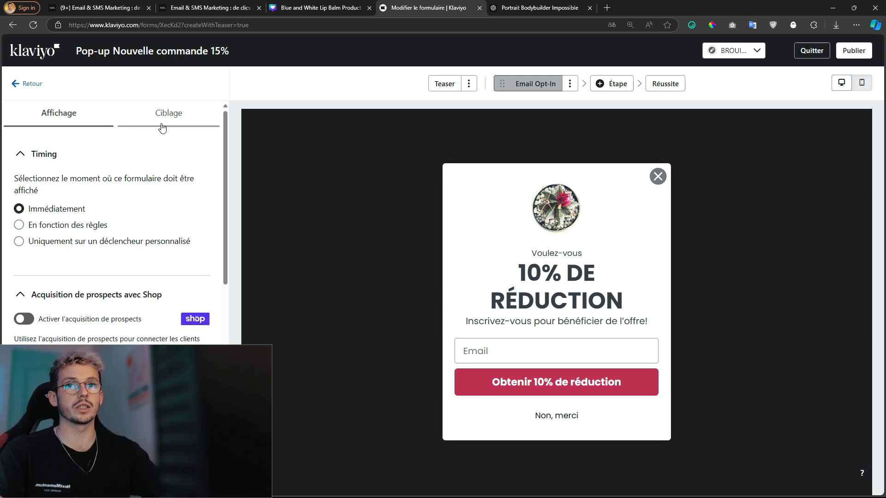
scroll(139, 204, "down", 2)
scroll(110, 129, "up", 2)
scroll(99, 260, "down", 9)
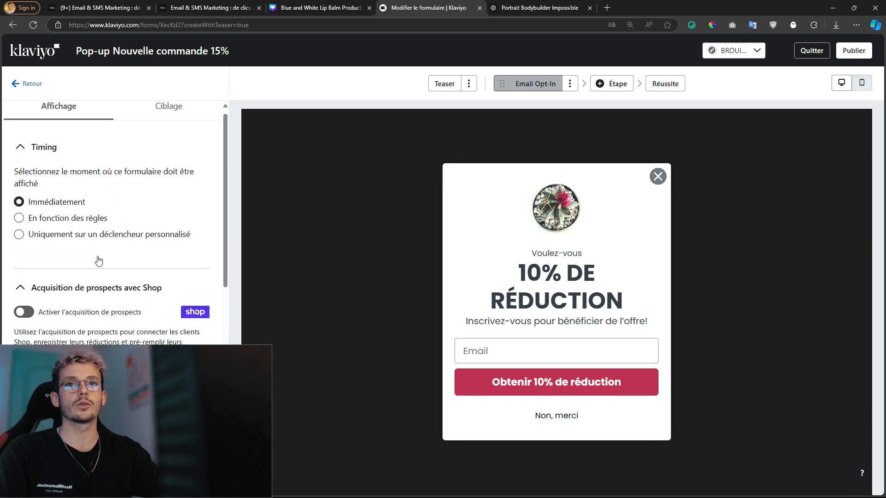
scroll(116, 235, "up", 10)
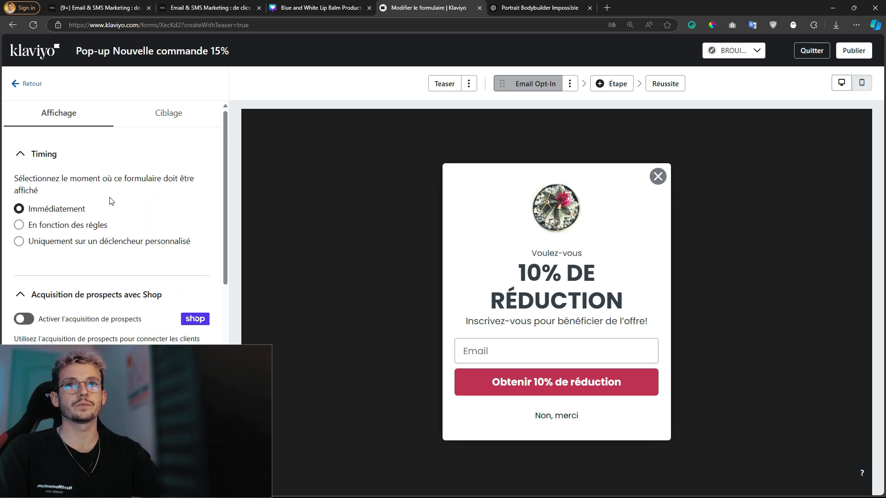
left_click(31, 85)
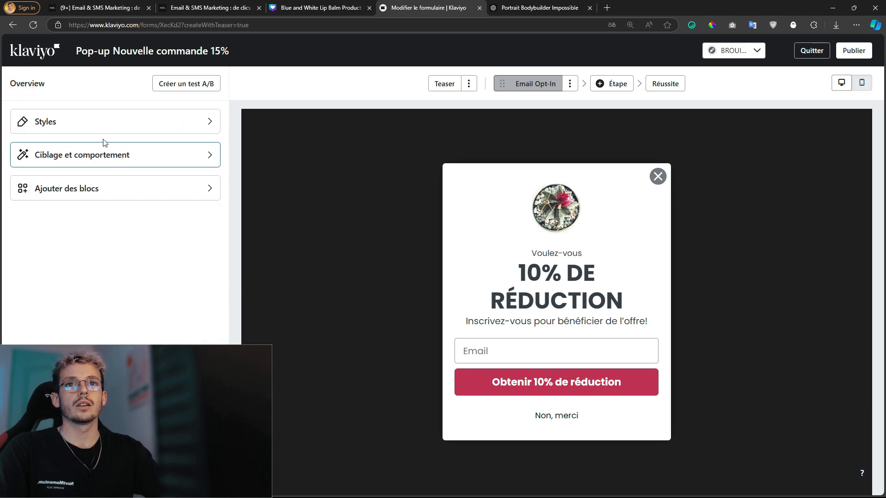
- Set the pop-up's side image layout to Image à gauche in the form styles
left_click(108, 121)
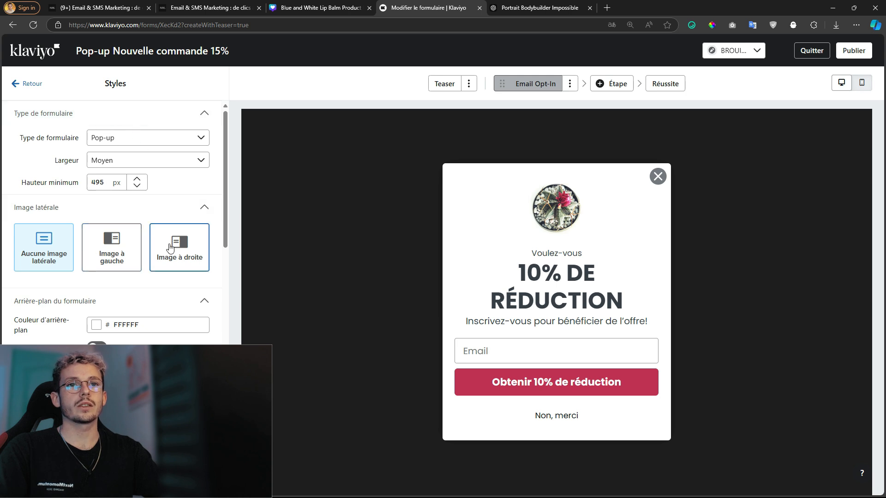
left_click(169, 247)
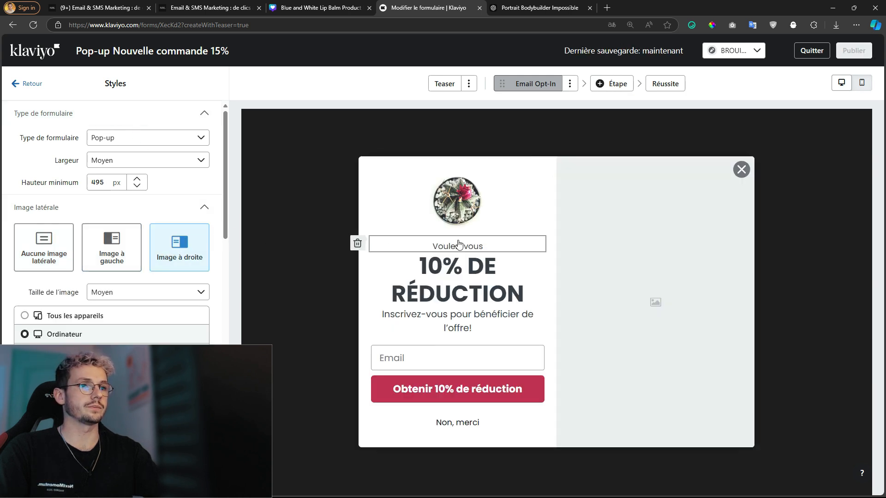
left_click(122, 255)
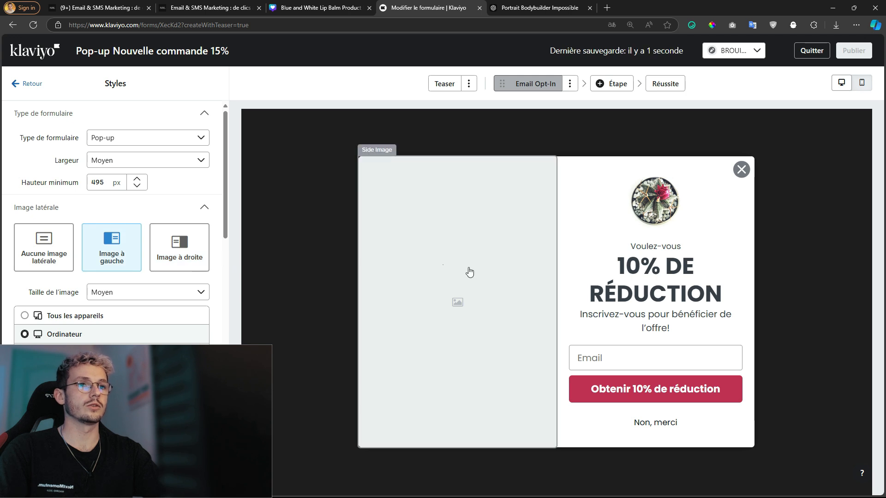
- Upload the downloaded "Blue and White Lip Balm Product Instagram Post" visual as the pop-up's side image
left_click(460, 263)
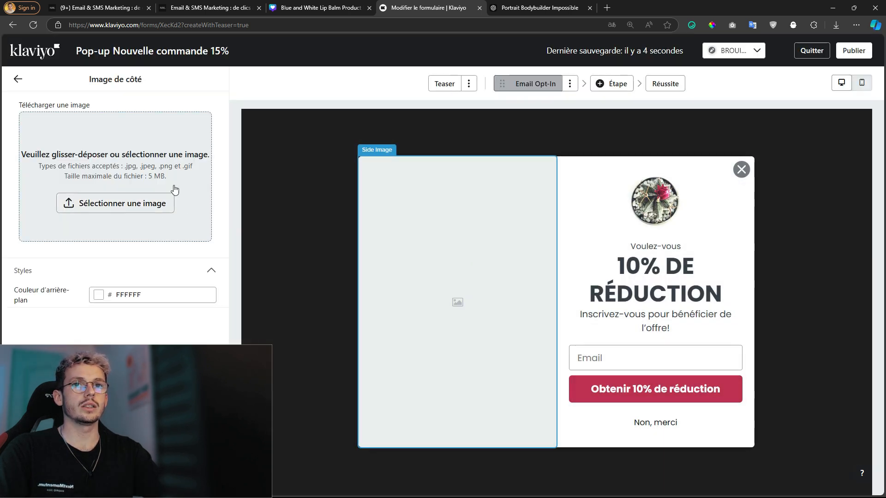
left_click(835, 25)
left_click_drag(719, 56, 124, 144)
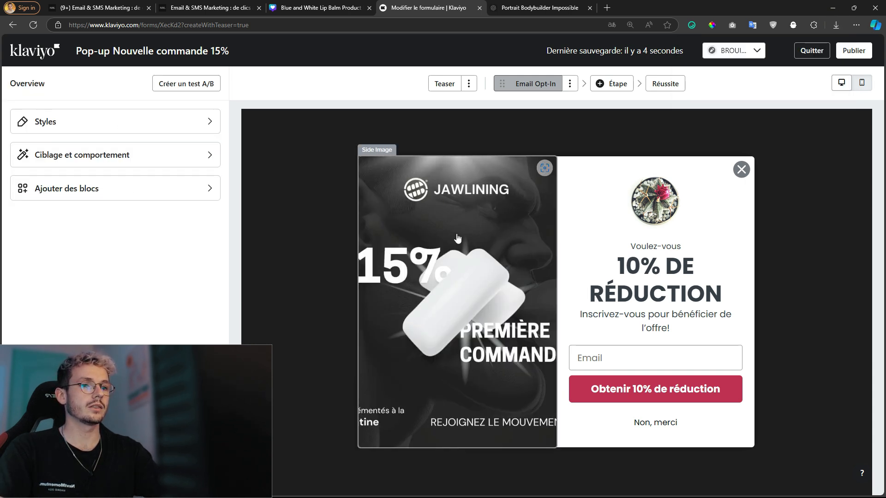
- Replace the side image with the re-exported Jawlining visual whose texts fit within the image frame
left_click(101, 131)
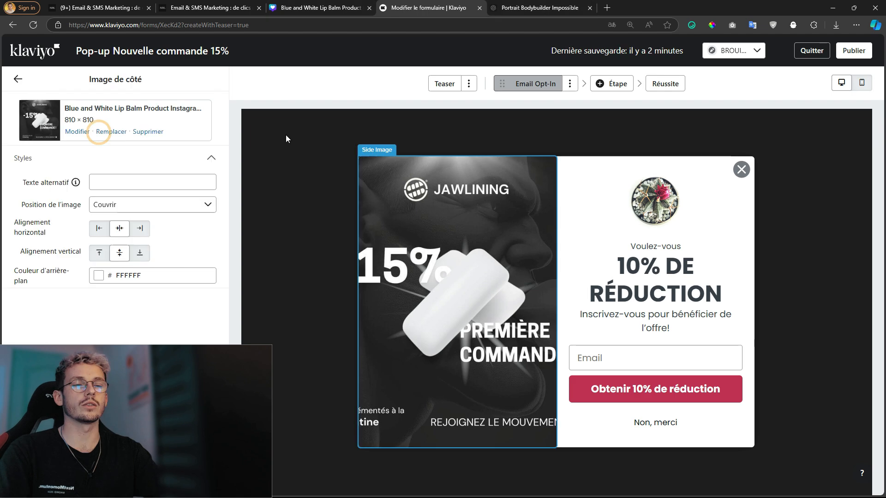
left_click(835, 25)
left_click_drag(738, 58, 406, 233)
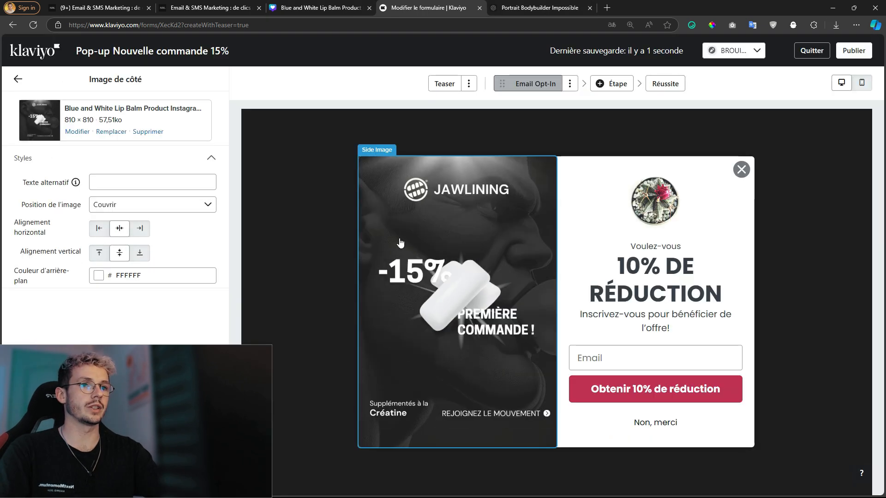
- Replace the "10% DE RÉDUCTION" headline with "-15% Sur votre première commande"
left_click(655, 280)
left_click_drag(115, 187, 69, 187)
type("-15%")
left_click_drag(180, 213, 128, 194)
type("Sur votre première comm")
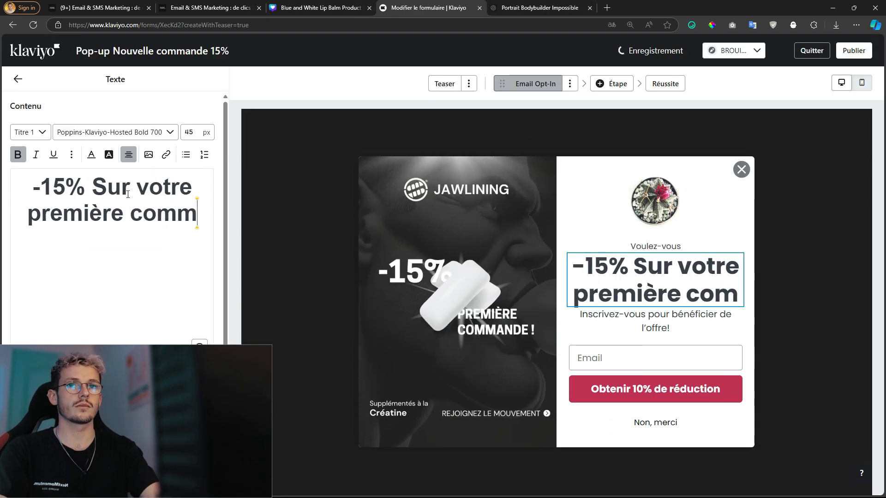
type("ande")
- Set the headline's font size to 32 px and reword it as "-15% Sur la première commande"
key("ctrl+a")
double_click(189, 132)
type("32")
key("Return")
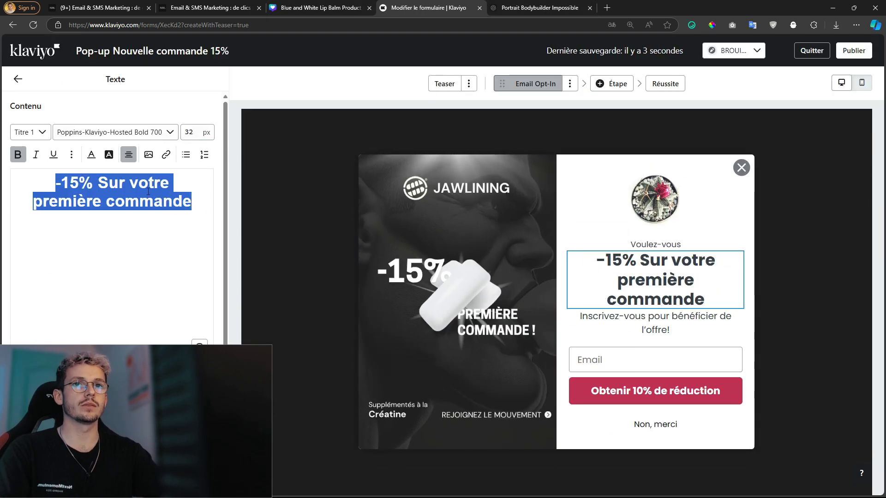
left_click_drag(170, 184, 98, 183)
type("Sur la")
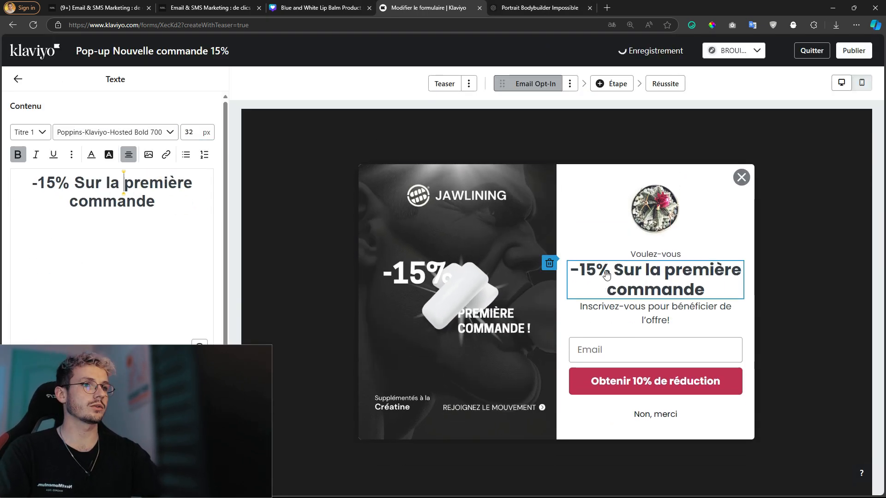
- Make "Sur la première commande" smaller than "-15%" in the headline and remove the "Voulez-vous" line above it
left_click_drag(75, 183, 155, 202)
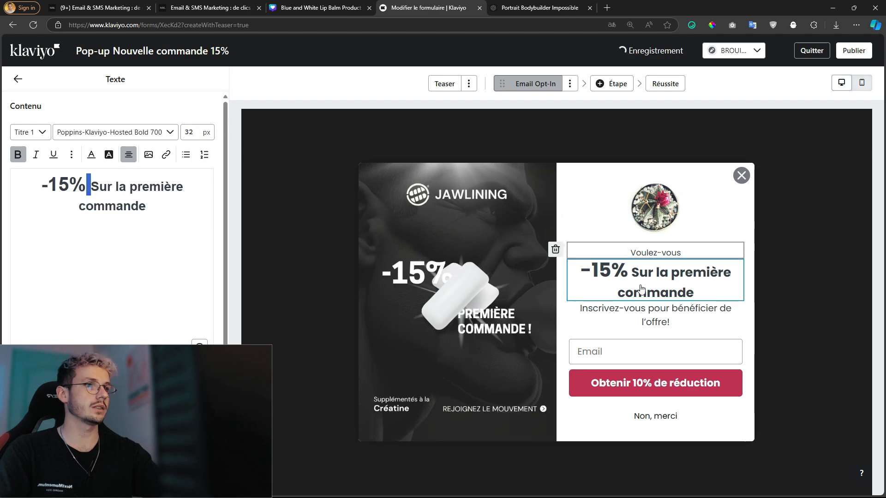
left_click(651, 253)
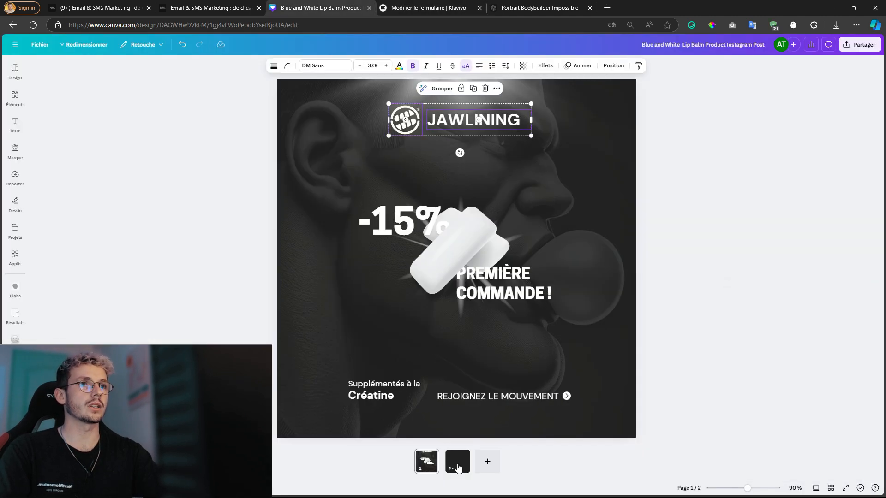
- Download only the selected JAWLINING logo and brand name from the Canva design and return to the Klaviyo form
right_click(446, 125)
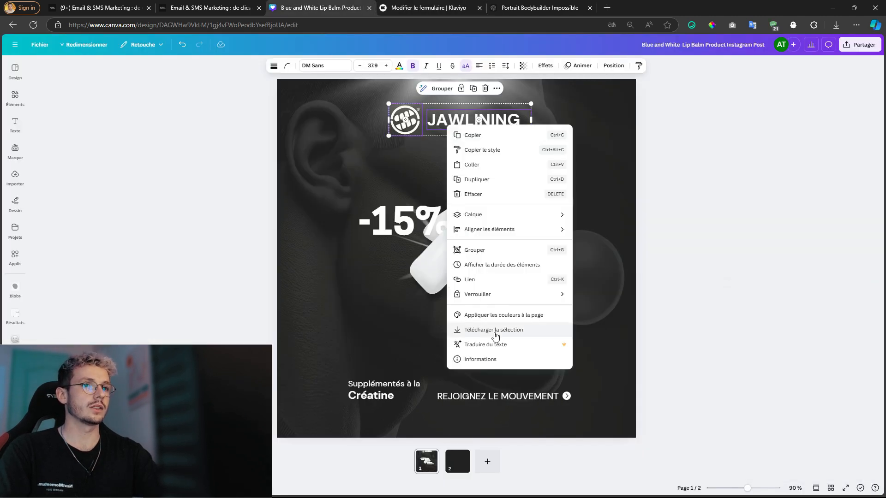
left_click(494, 331)
left_click_drag(758, 123, 767, 123)
left_click(757, 171)
left_click(786, 259)
left_click(438, 13)
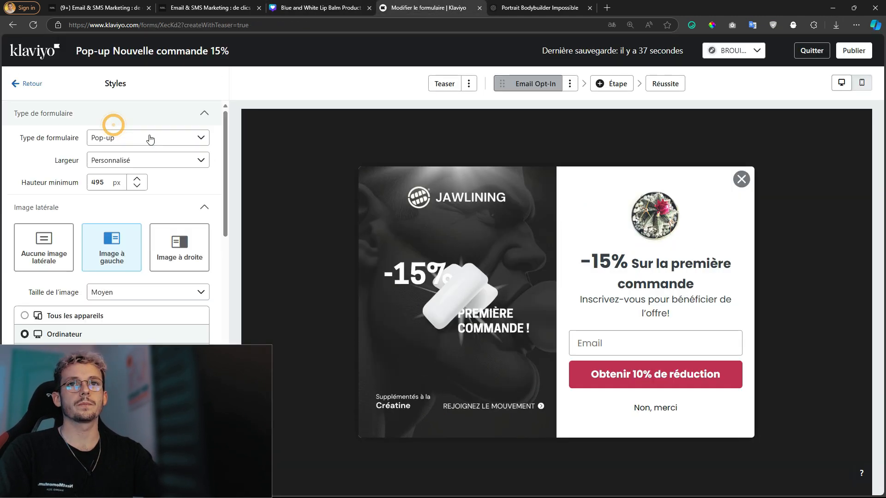
- Look up the side image's dark shade with the Paletton color tool and apply a matching dark background to the form
scroll(138, 171, "down", 12)
left_click(712, 25)
key("Escape")
left_click(607, 7)
type("pla")
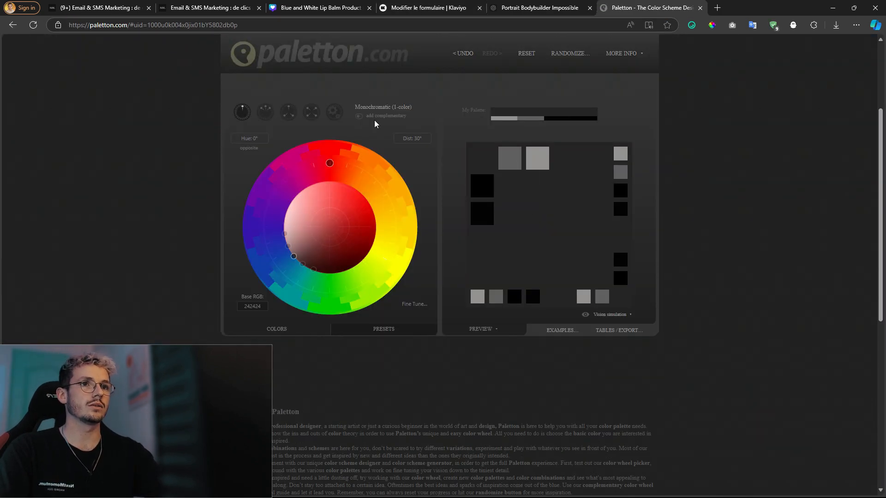
left_click(592, 254)
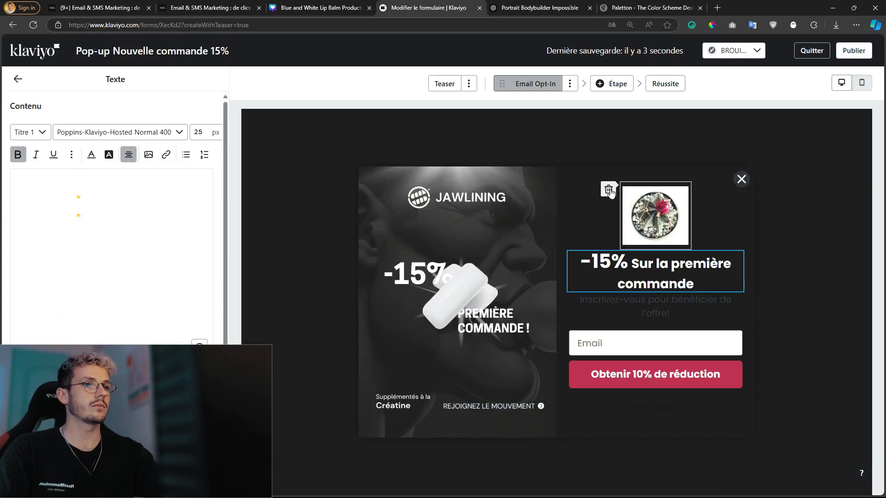
- Replace the plant image above the headline with the downloaded JAWLINING logo
left_click(645, 215)
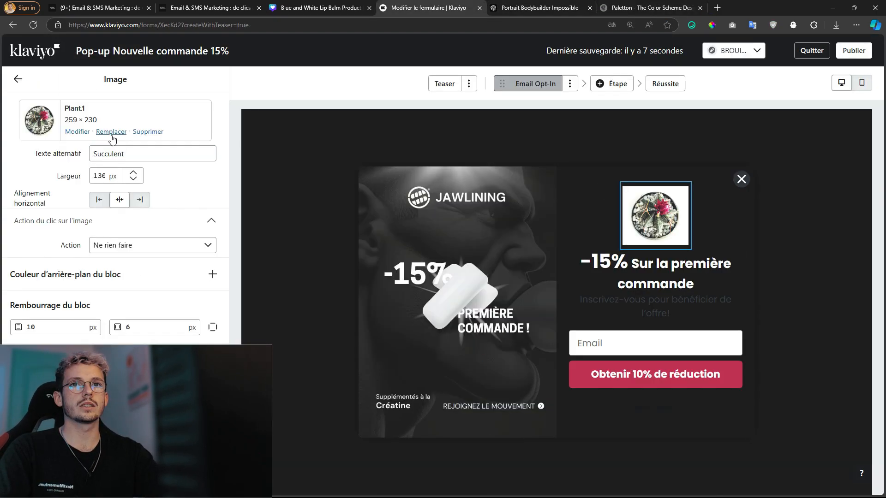
left_click(111, 132)
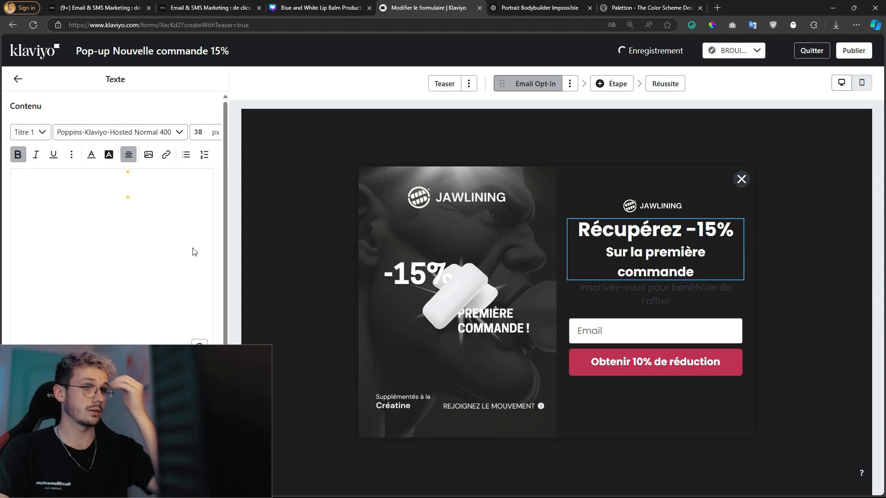
- Delete "Sur la première commande" from the headline and rework it into "Récupérez -15 aujourd'hui."
left_click_drag(166, 206, 175, 184)
key("BackSpace")
key("BackSpace")
key("BackSpace")
key("BackSpace")
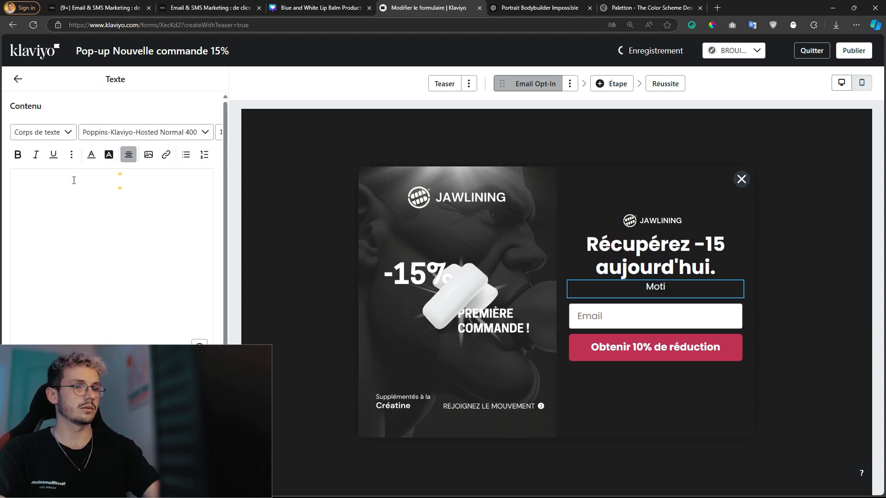
- Write "Motivation de champion, réduction de champion sur votre première commande." beneath the headline, with a font size of 15 px
type("vation de champion, réduction de  champion pour votre première")
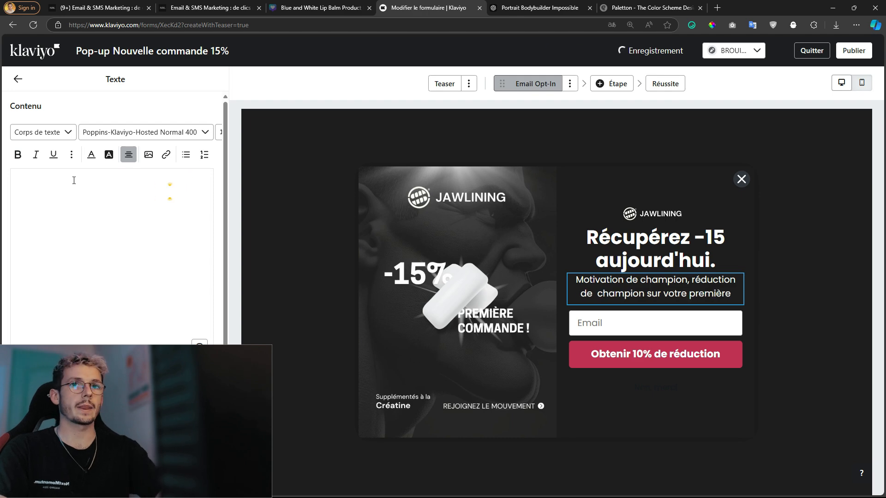
key("ctrl+a")
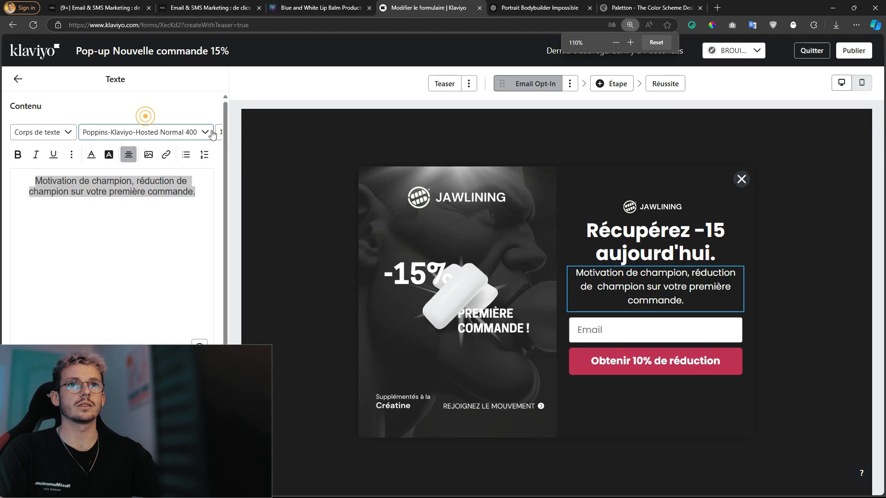
left_click(199, 132)
left_click(56, 179)
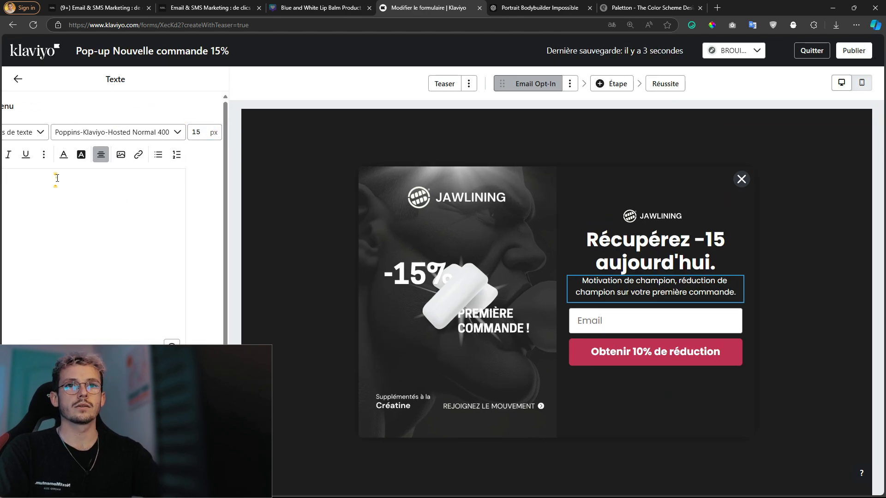
double_click(88, 181)
left_click_drag(166, 190, 13, 193)
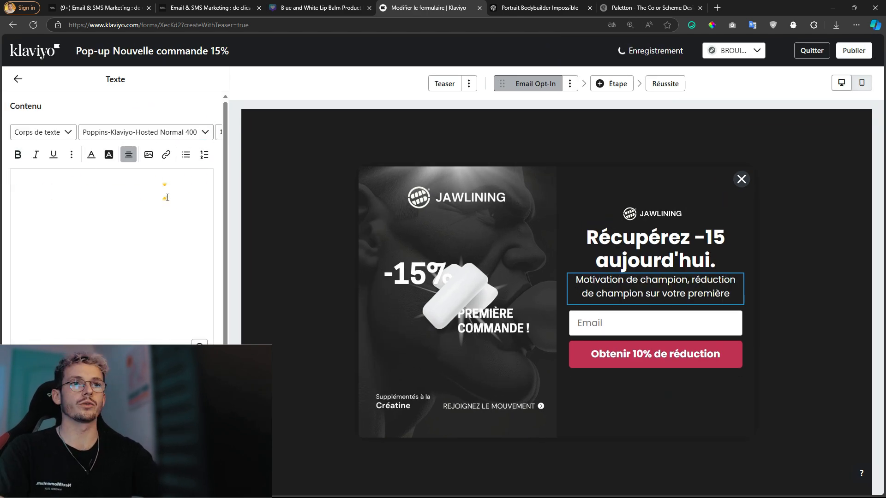
mouse_move(132, 380)
left_mouse_down()
mouse_move(148, 172)
mouse_move(400, 352)
mouse_move(132, 380)
left_mouse_up()
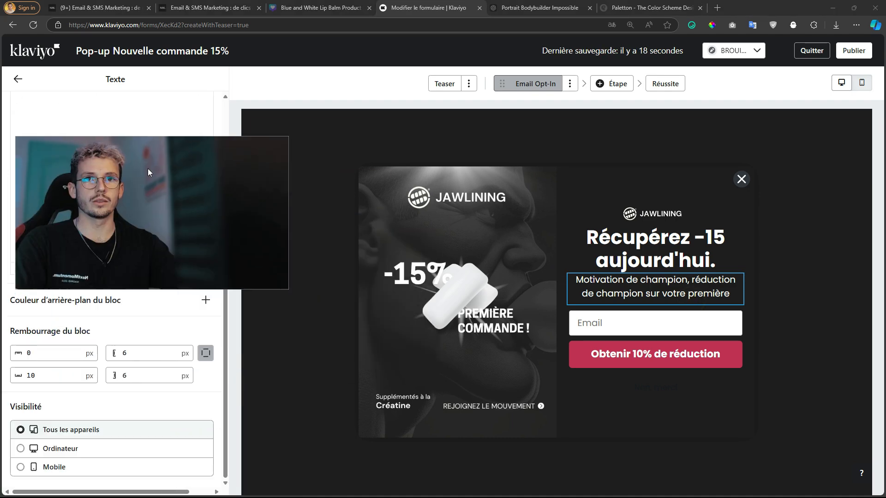
- Set the top padding of the text block beneath the headline to 15 px
left_click_drag(273, 345, 180, 397)
double_click(34, 353)
type("15")
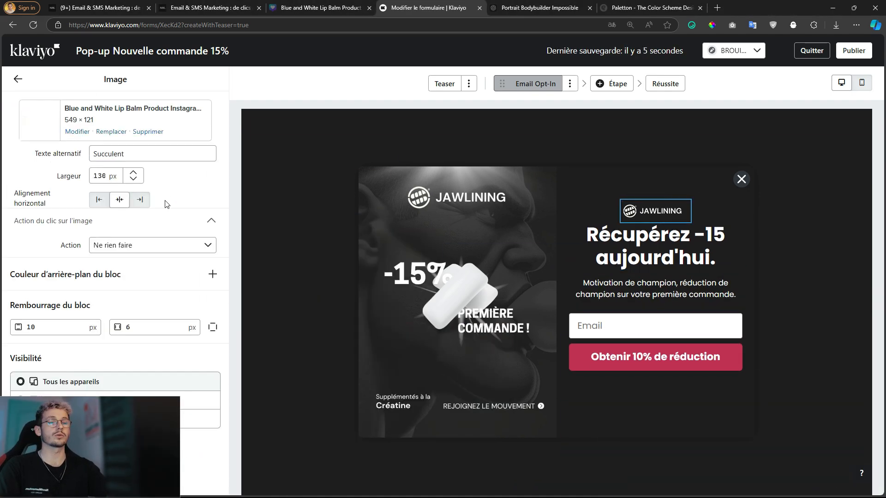
- Set the logo's width to 200 px with 30 px bottom padding, and widen the spacing between the headline and the text below it
double_click(99, 175)
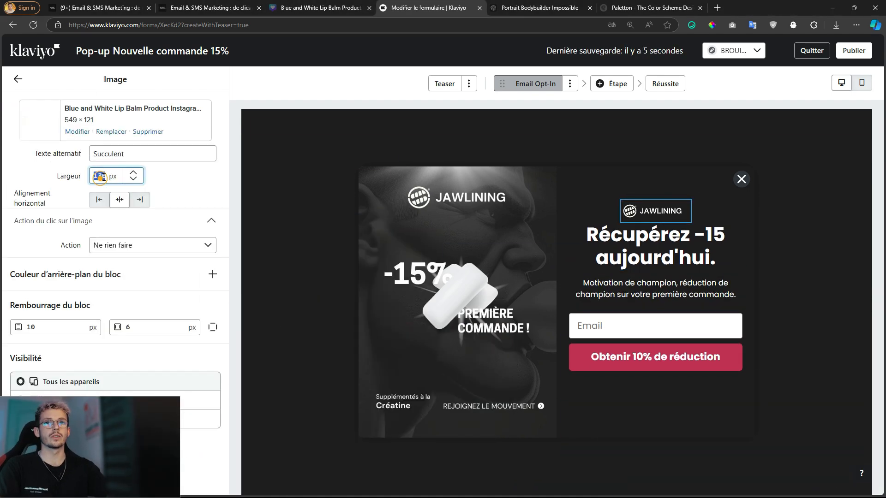
type("200")
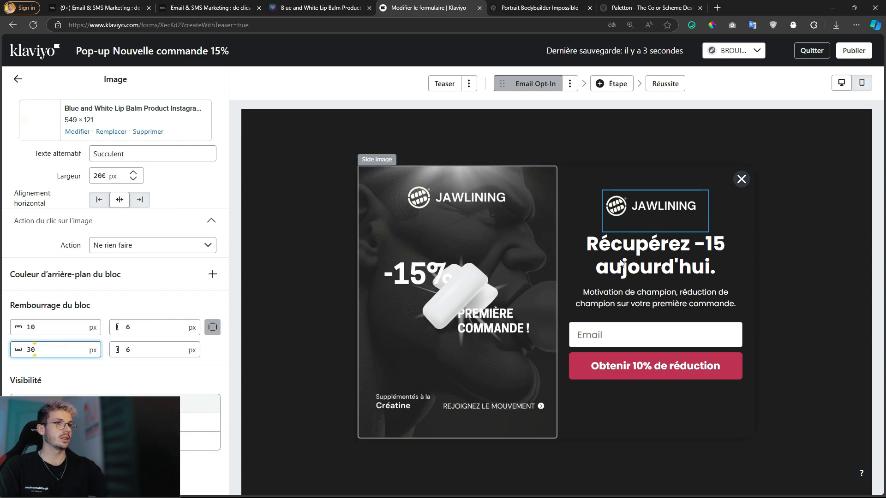
left_click(621, 264)
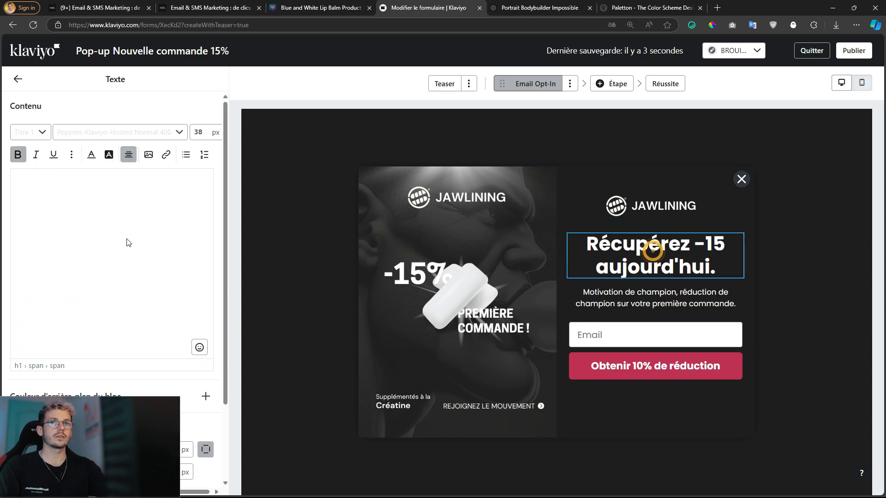
scroll(127, 241, "down", 5)
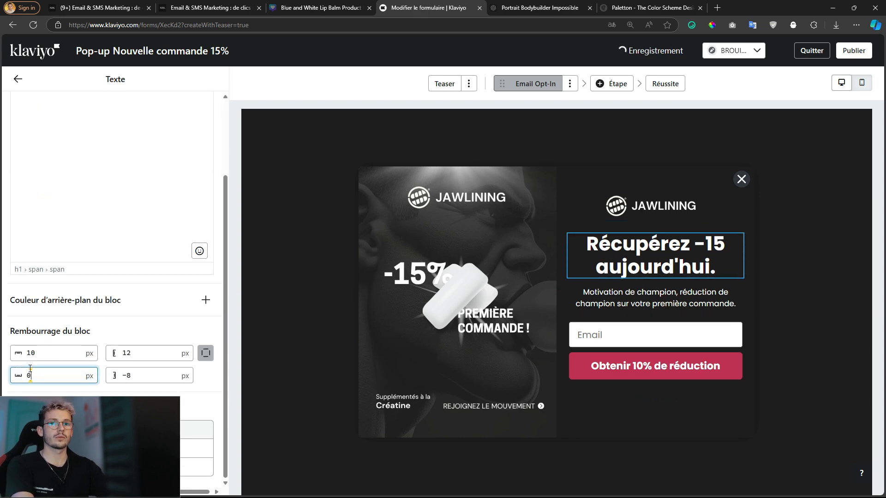
- Change the email field's placeholder to "Votre adresse e-mail" and give its block individual padding values per side
double_click(161, 212)
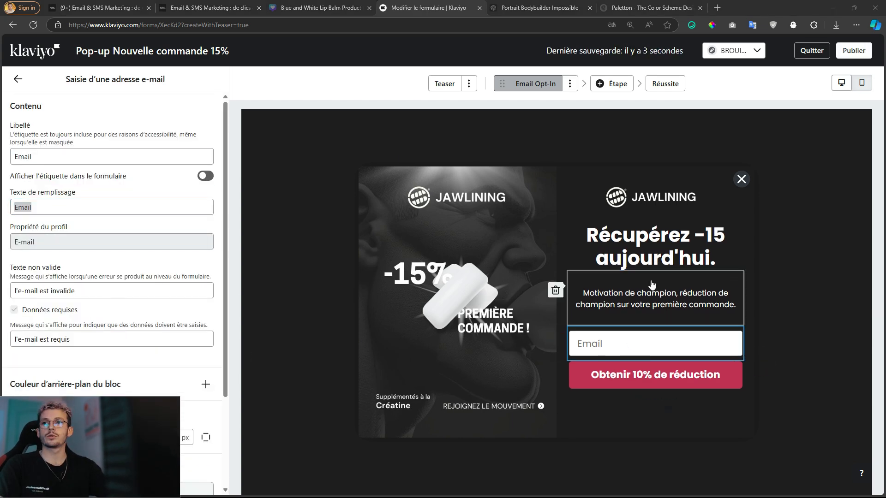
double_click(83, 201)
type("Votre adresse e-mail")
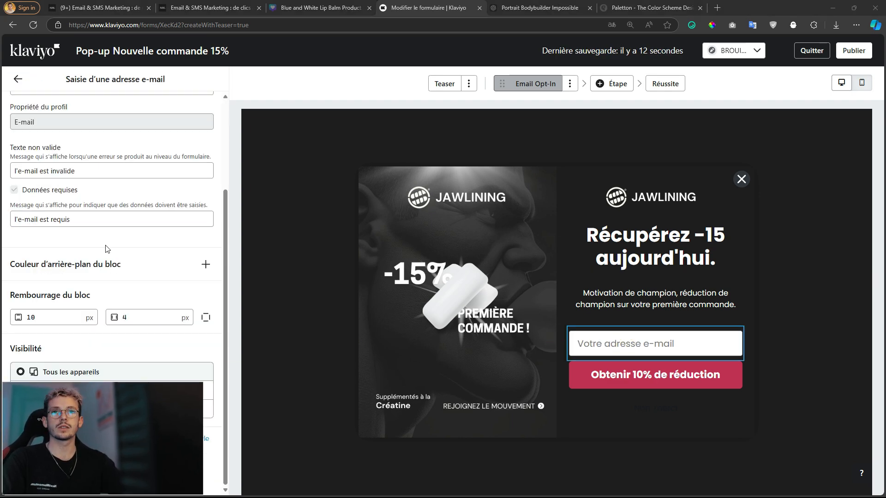
left_click(206, 317)
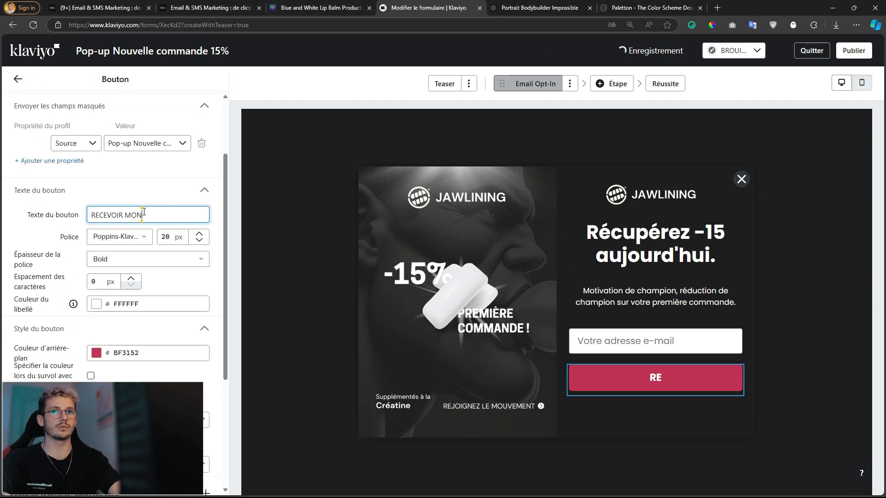
- Label the submit button "RECEVOIR MON CODE" and style it with Normal font weight and 0 px corner rounding
left_click(124, 233)
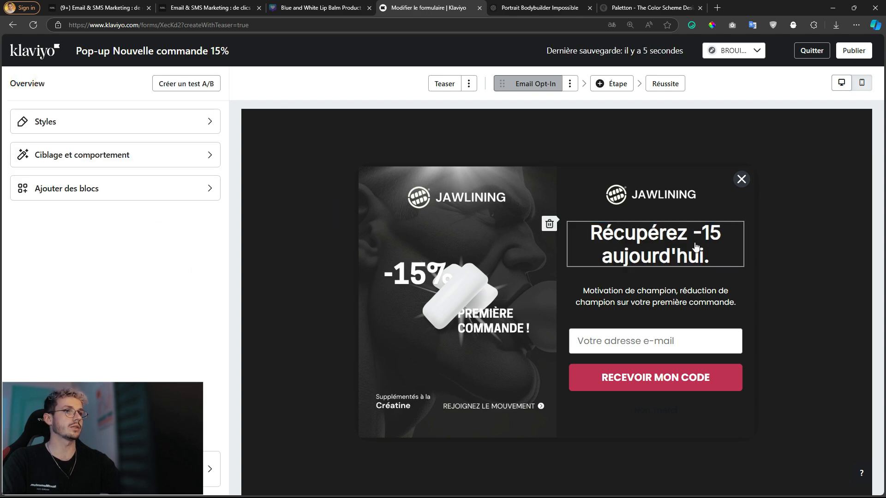
left_click(650, 381)
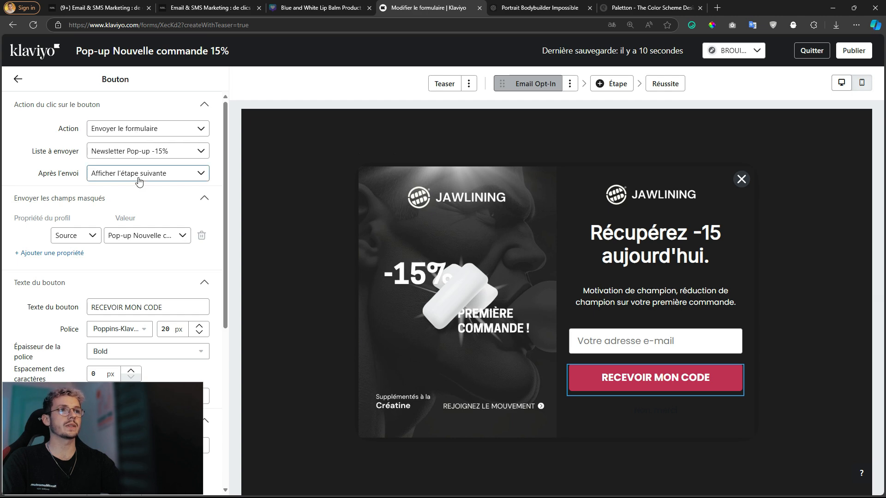
scroll(134, 177, "down", 3)
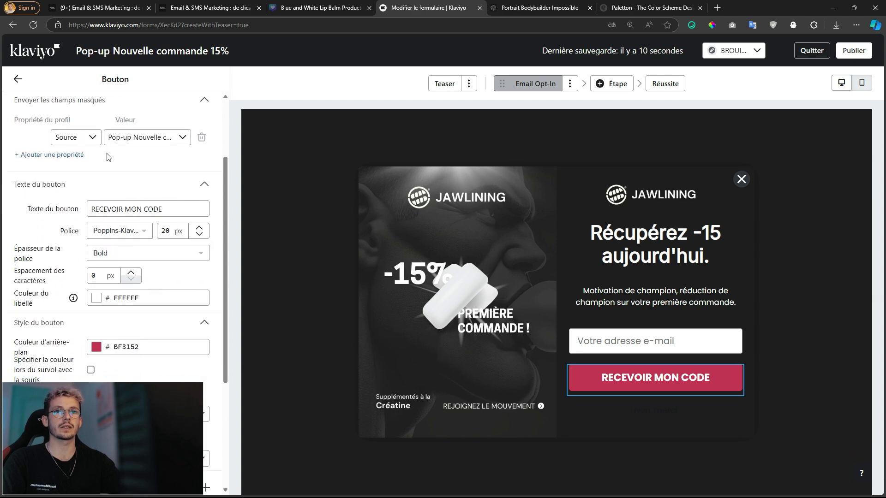
scroll(115, 152, "down", 3)
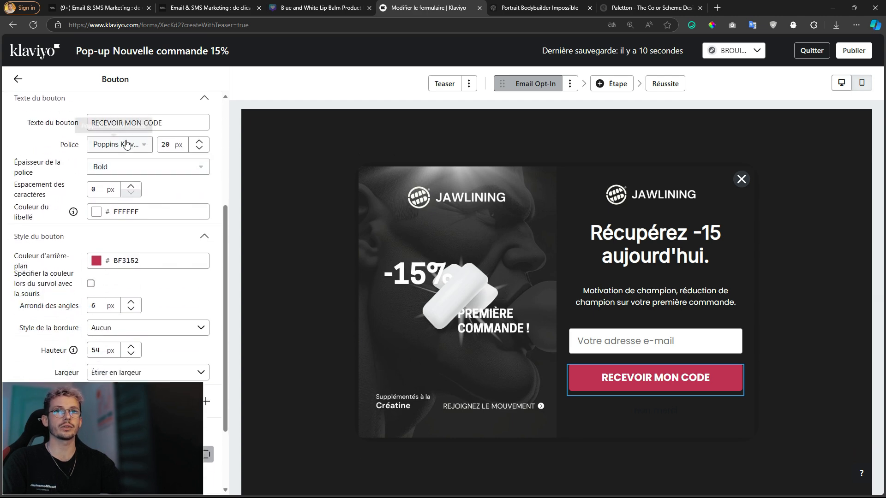
left_click(137, 164)
left_click(144, 181)
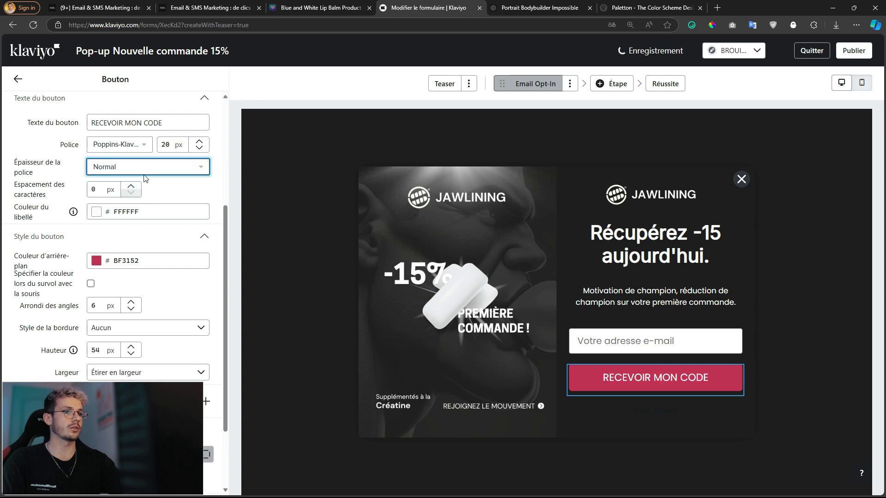
scroll(155, 144, "down", 3)
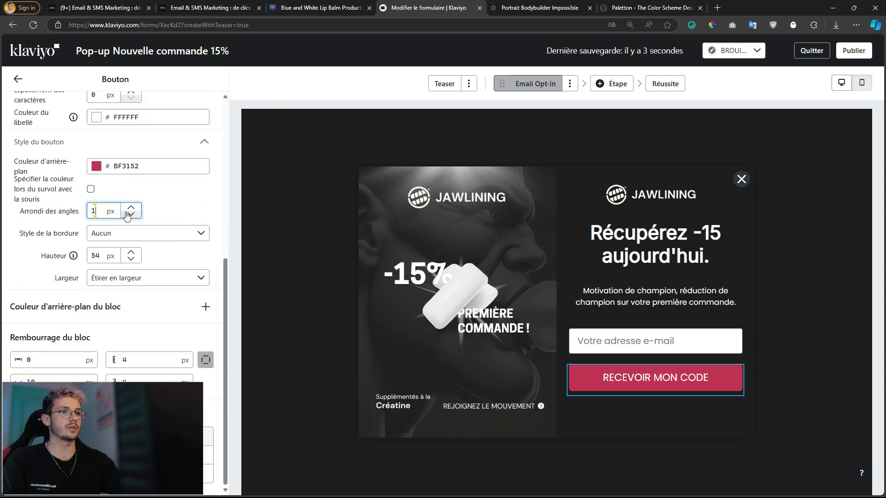
left_click(127, 215)
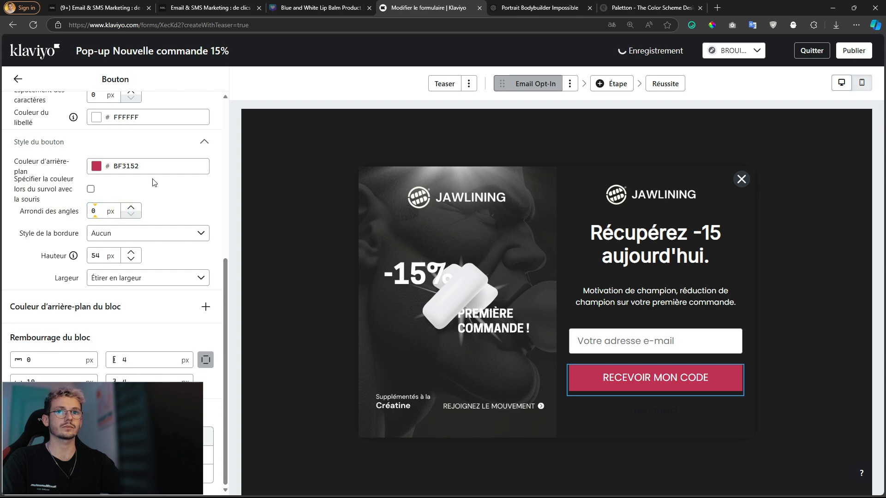
scroll(155, 183, "up", 1)
left_click(150, 211)
left_click(130, 212)
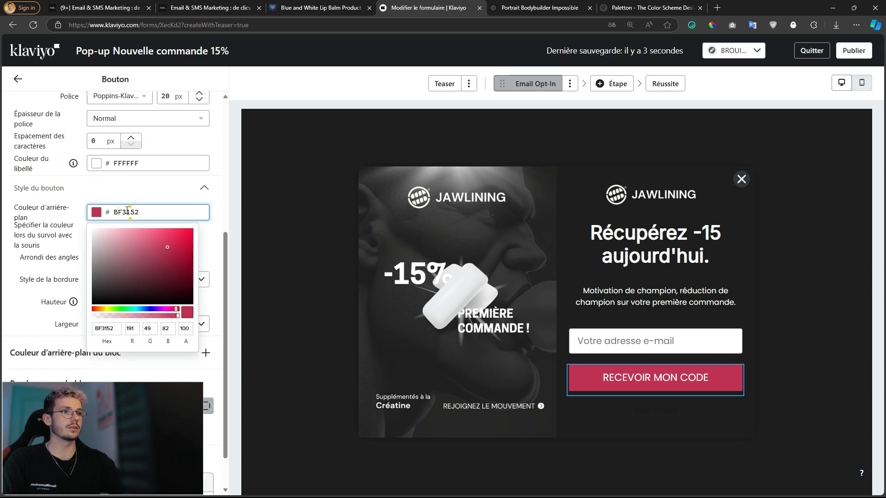
left_click(129, 188)
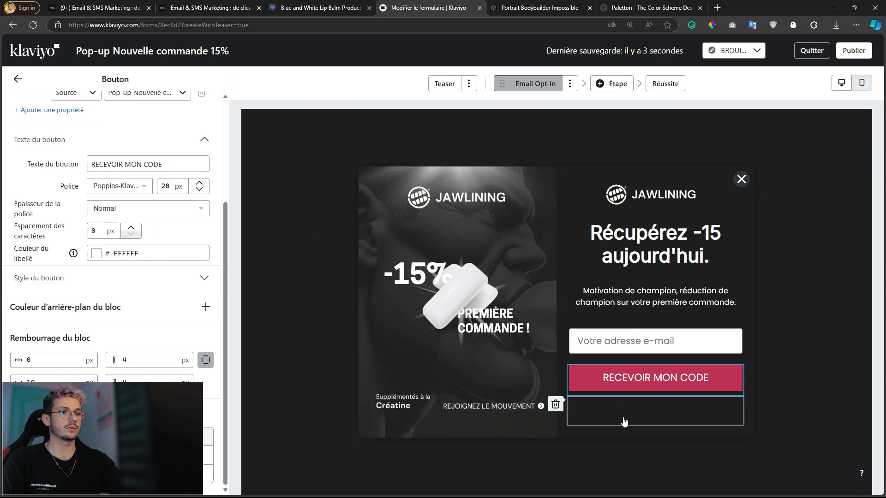
- Add a second button block directly beneath the "RECEVOIR MON CODE" button
left_click(17, 80)
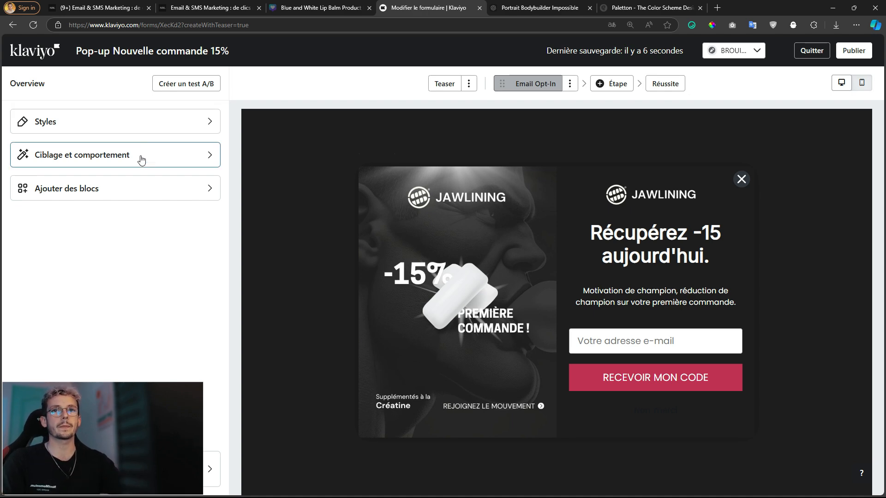
left_click(130, 193)
left_click_drag(89, 165, 666, 375)
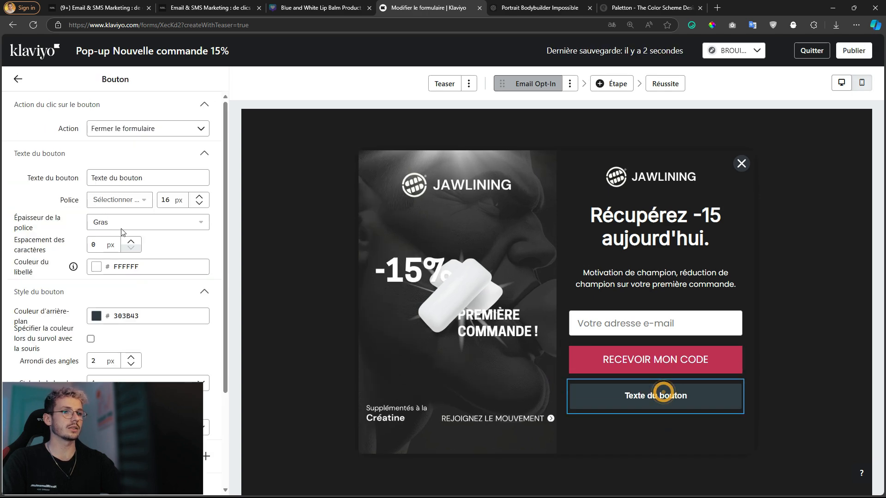
- Make the new button's background fully transparent and set its height to 20 px
scroll(126, 230, "down", 3)
left_click(126, 189)
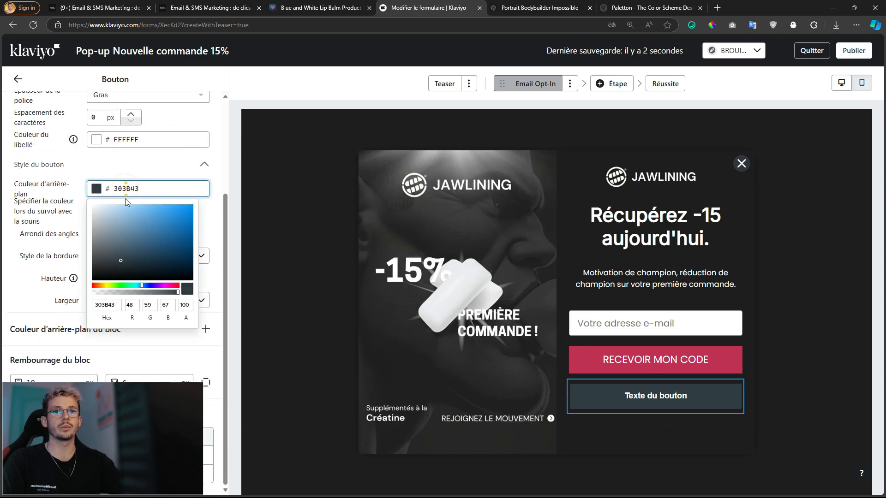
left_click_drag(177, 292, 107, 293)
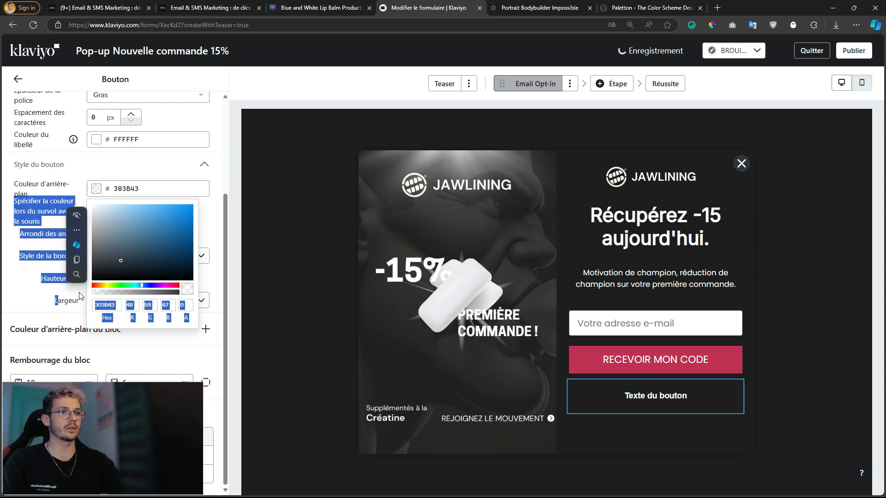
left_click(24, 286)
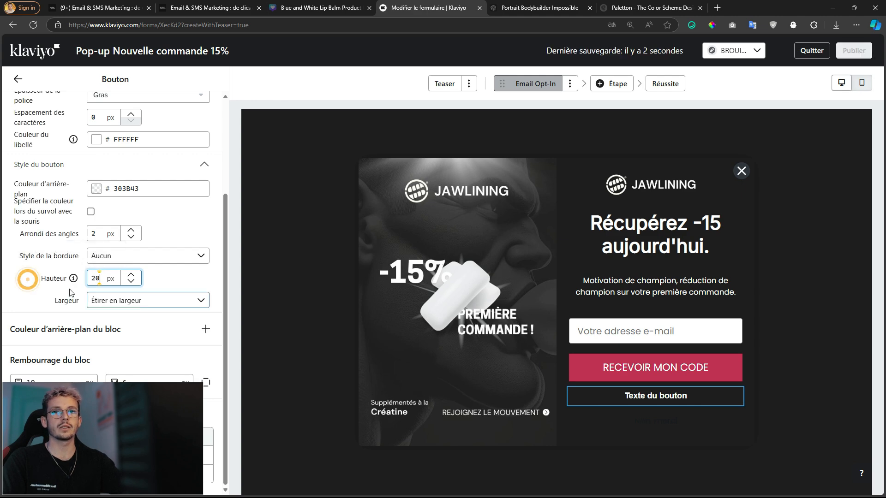
- Search the web for "cross unicode" in a new tab and copy the ✗ symbol from the fsymbols cross page
scroll(147, 153, "up", 3)
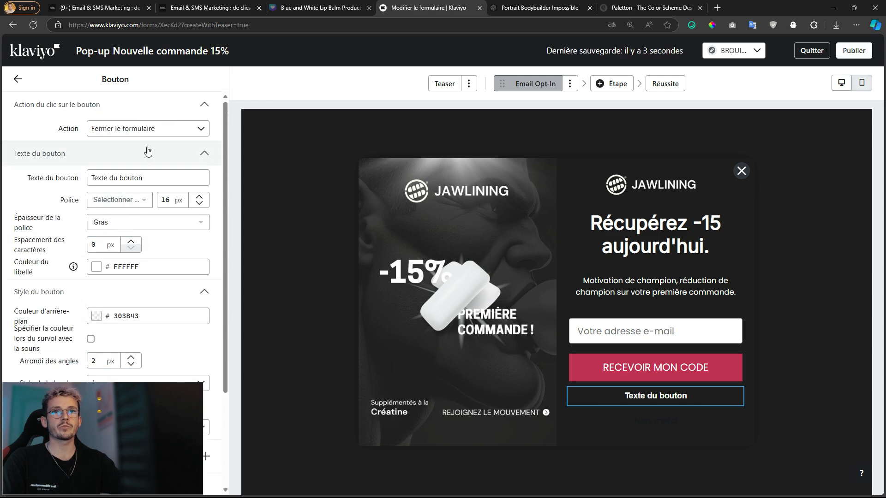
triple_click(143, 178)
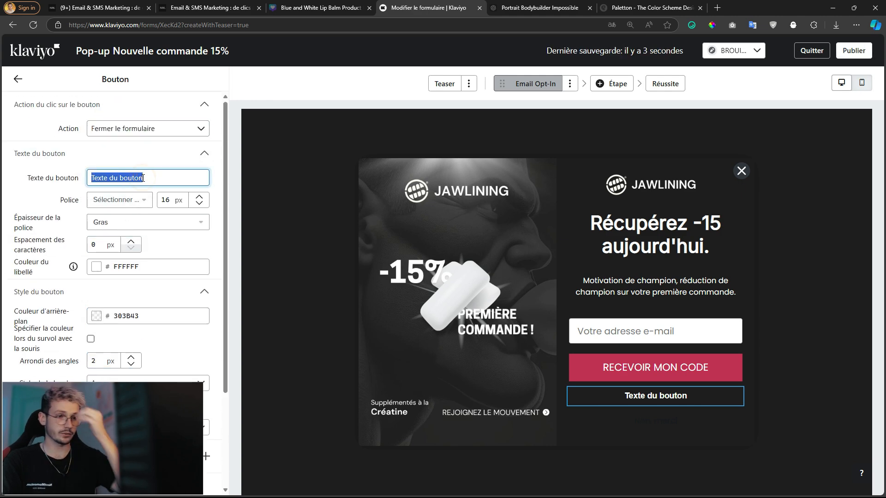
left_click(717, 8)
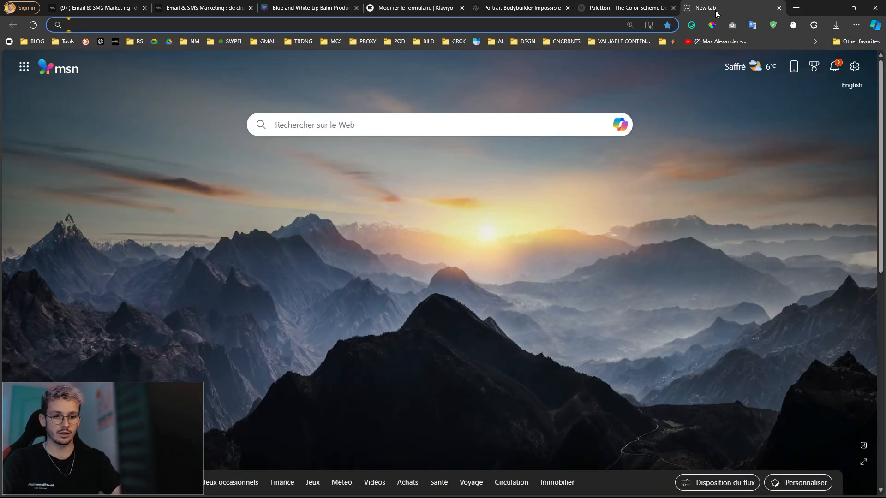
type("cross uni")
type("code")
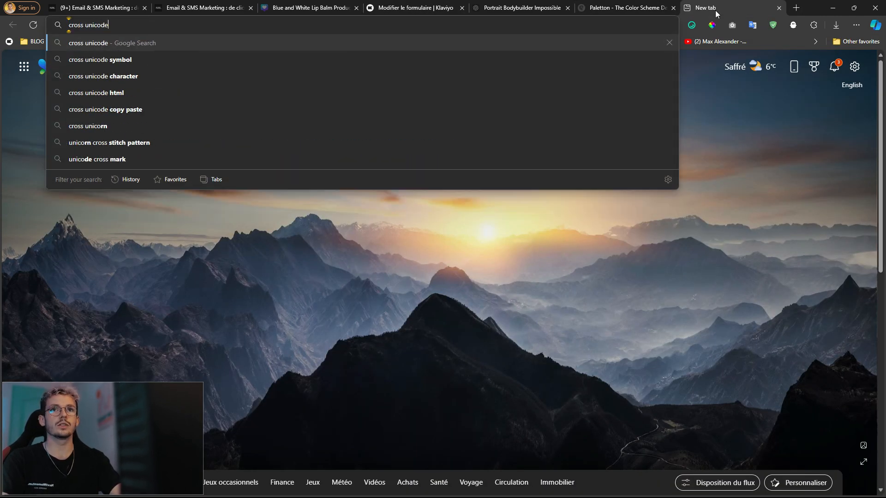
key("Return")
left_click(206, 144)
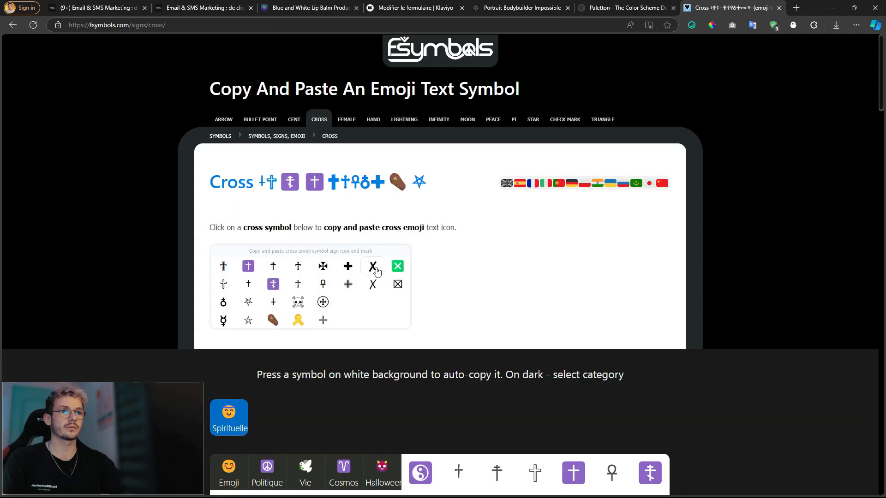
- Switch back to the Klaviyo form and label the second button "✗ Non merci." in Poppins with Normal weight
left_click(492, 7)
left_click(382, 5)
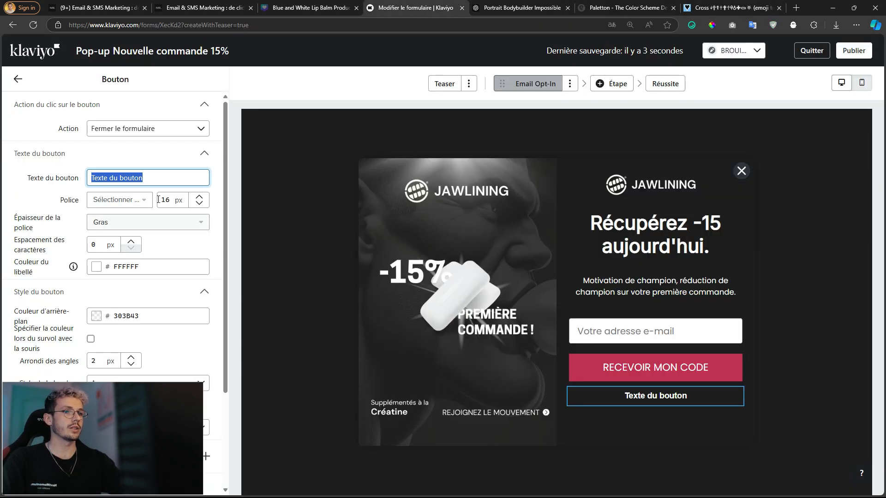
type("✗")
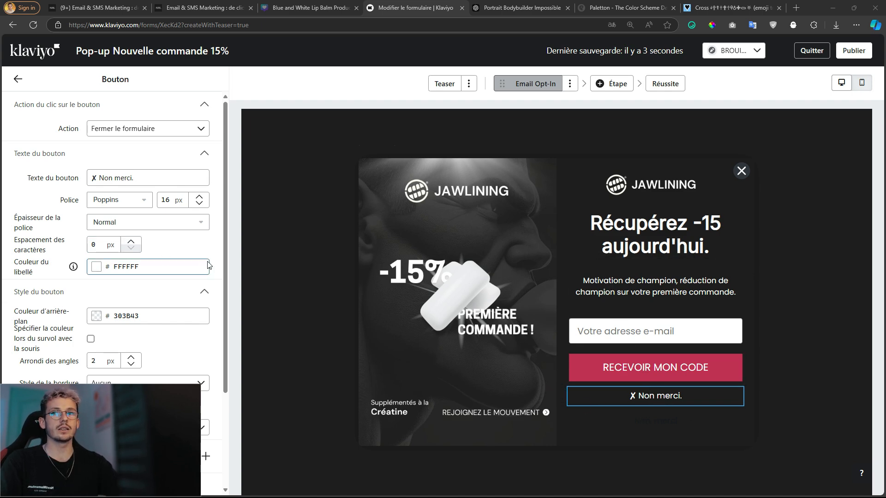
left_click(99, 180)
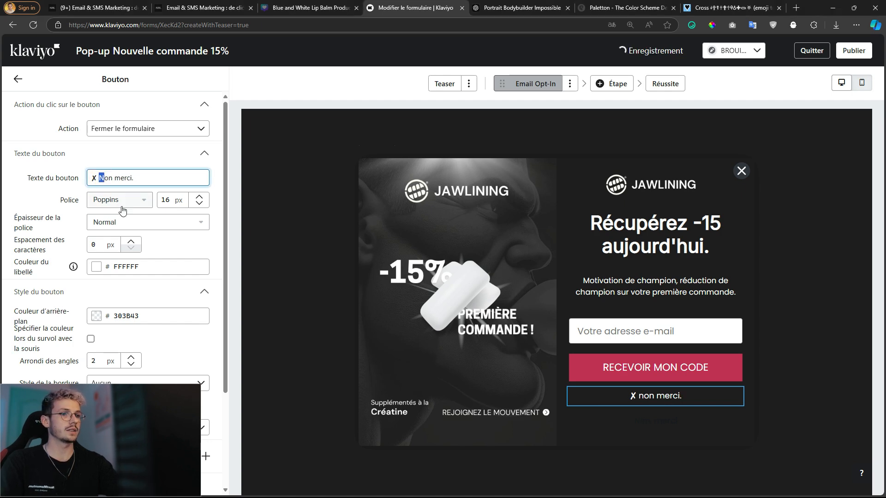
- Add an SMS opt-in step to the form that adds its subscribers to the Newsletter list
left_click(55, 188)
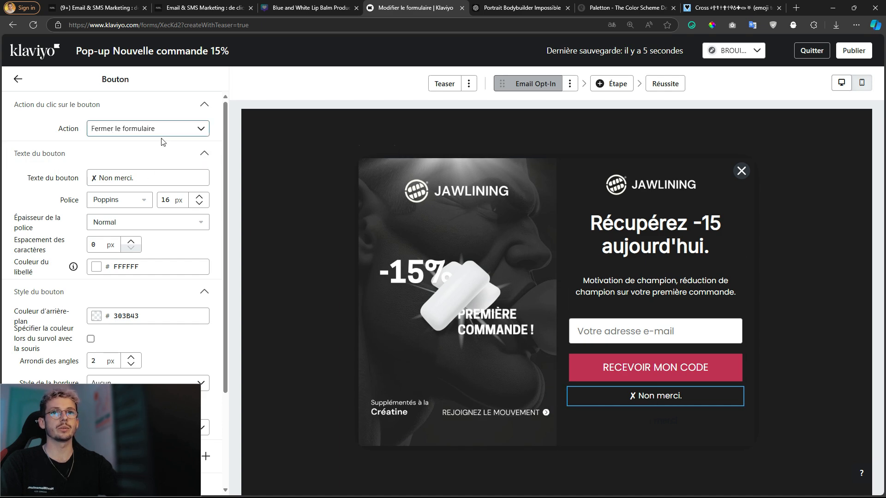
left_click(611, 85)
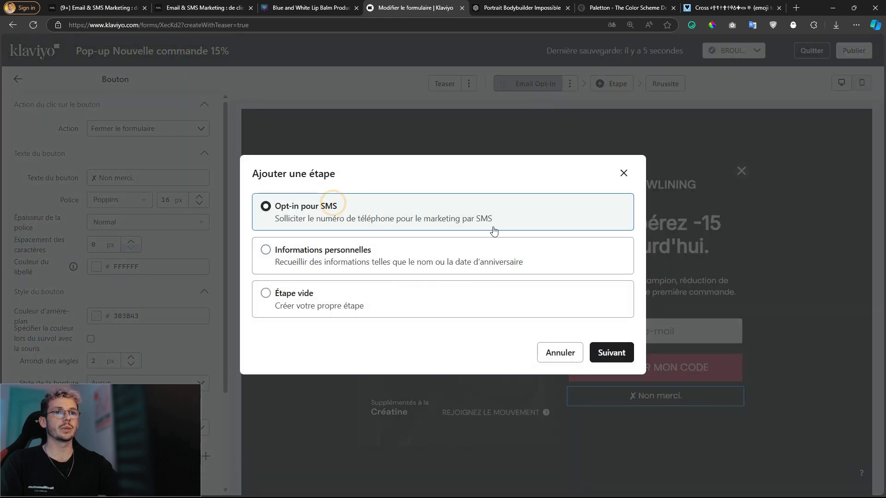
left_click(613, 350)
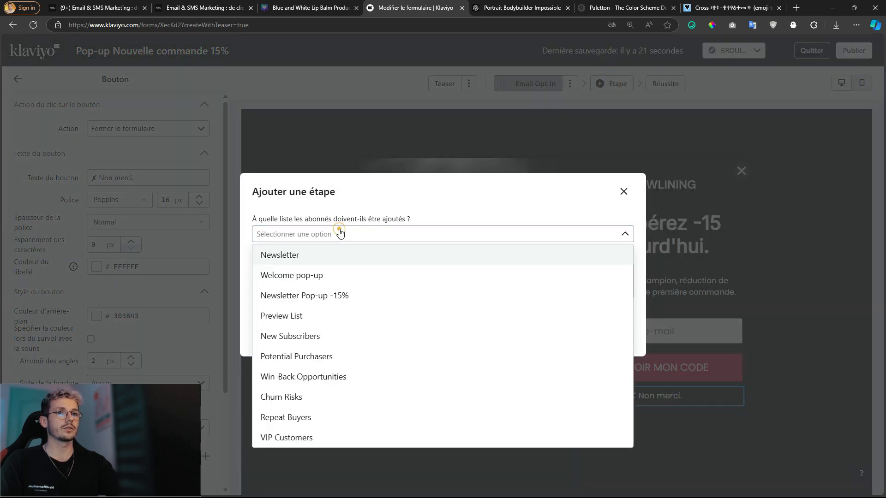
left_click(358, 234)
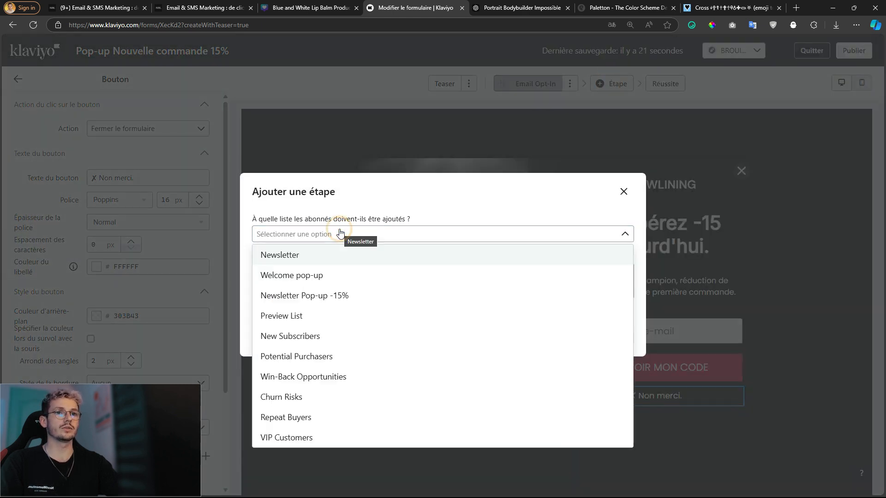
left_click(349, 297)
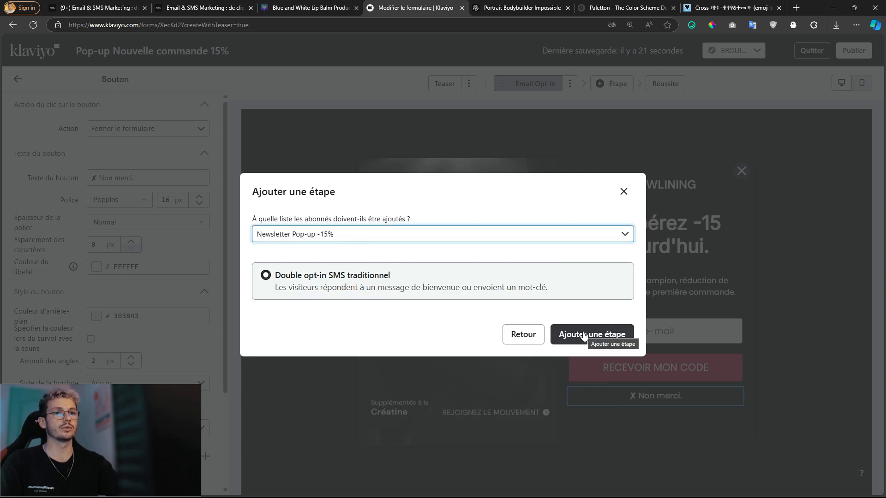
left_click(298, 237)
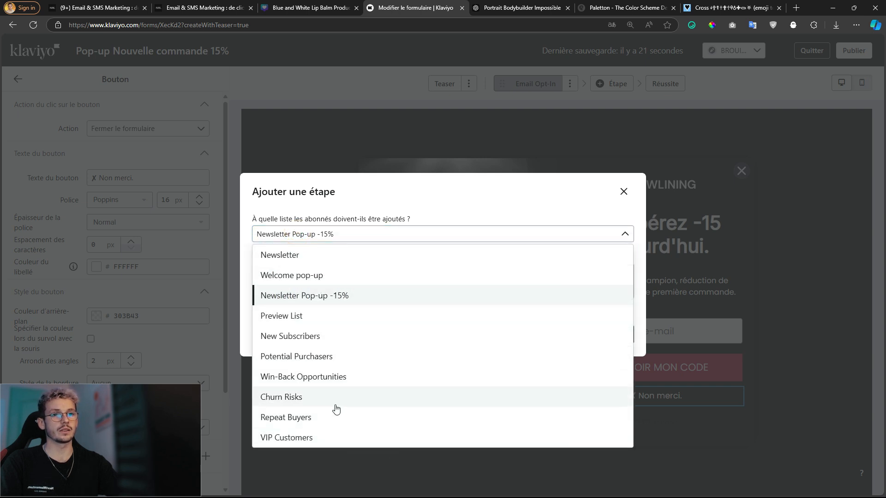
left_click(330, 260)
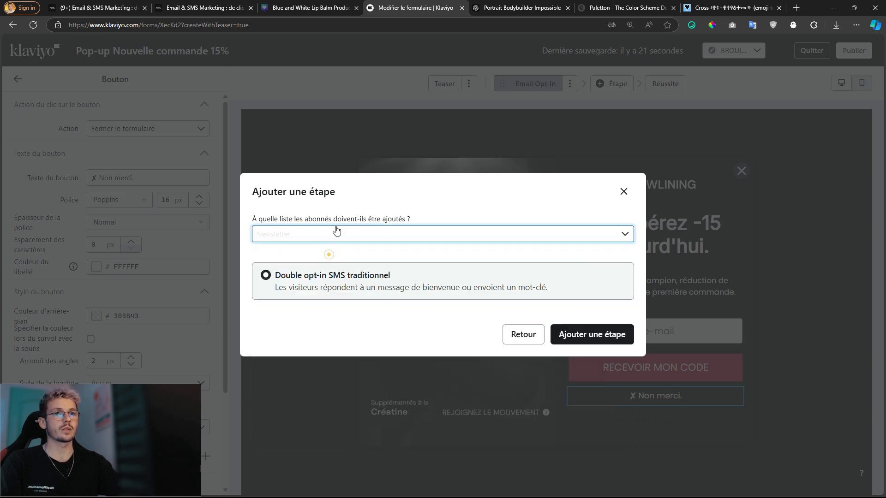
left_click(596, 337)
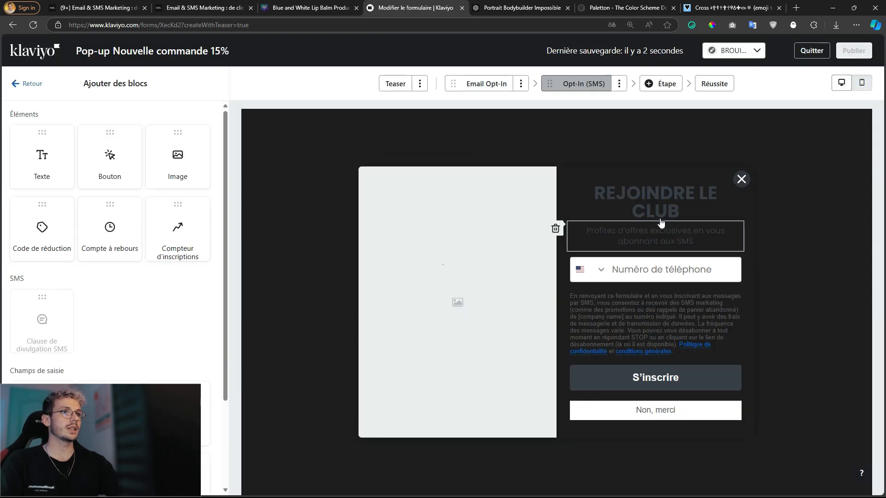
- Replace the SMS step's heading with "REJOINGNEZ LES MUSCLÉS"
left_click(624, 195)
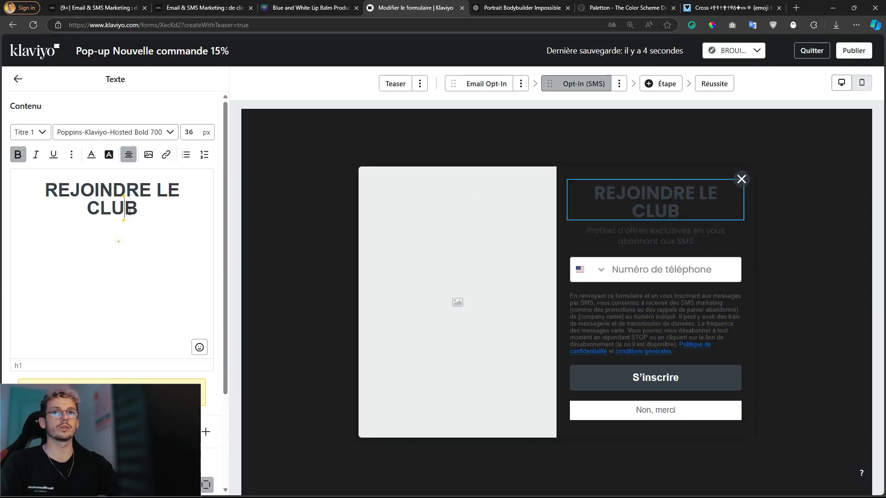
triple_click(135, 195)
type("REJOINGNEZ")
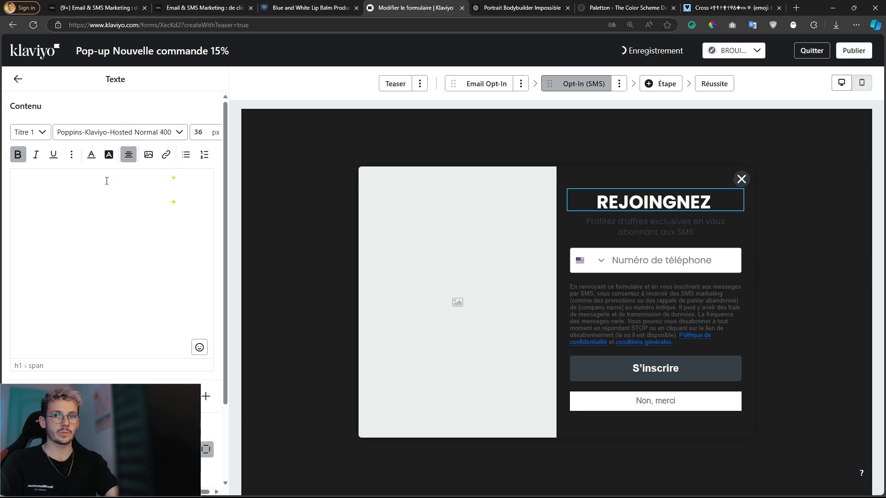
type(" LES MUSCLÉS")
- Set the heading's line height to 130% and add a 💪 emoji after "MUSCLÉS"
key("ctrl+a")
left_click(71, 154)
left_click(91, 174)
double_click(112, 195)
type("130")
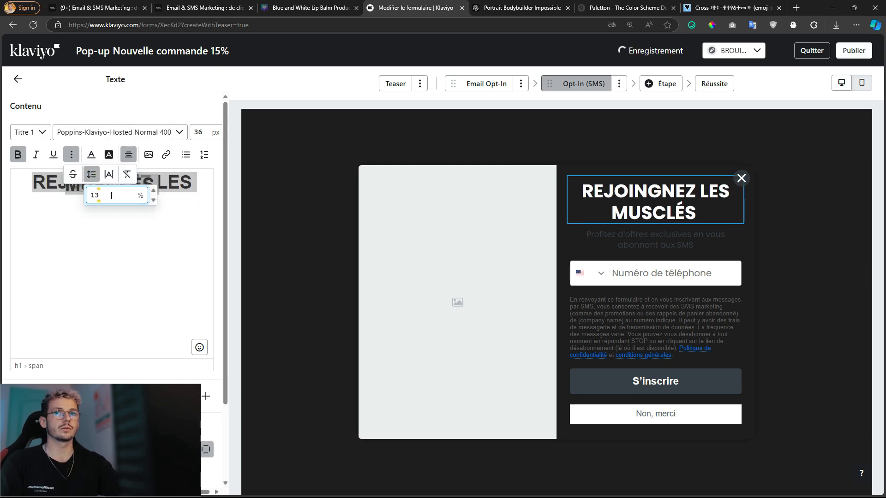
left_click(174, 218)
- Replace the subtitle with "En vous inscrivant à la newsletter" plus bullets "Conseils de nos professionels" and "Réductions", and colour the text white
left_click(600, 240)
triple_click(131, 191)
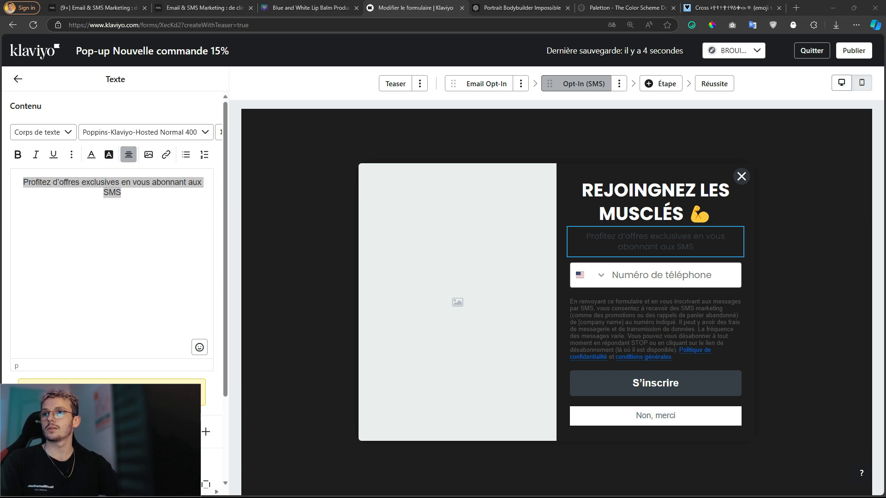
type("En vous inscrivant à la newsletter Conseils")
key("ctrl+a")
left_click(91, 154)
left_click(88, 171)
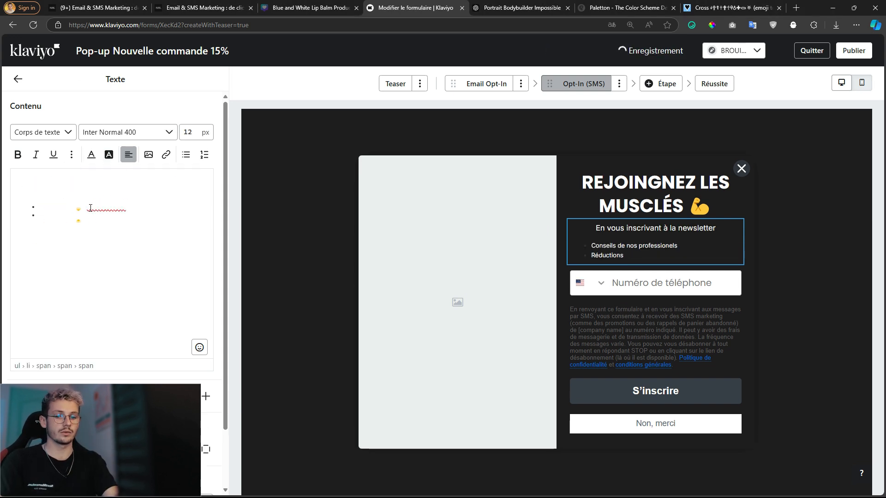
- Reword the intro line as "En rejoignant le club :" and end the bullets "Conseils de nos professionels," and "Réductions plus avantageuse," with commas
left_click(126, 207)
type(",")
left_click(193, 180)
type(":")
left_click_drag(107, 183, 60, 183)
type("rejoignant le club")
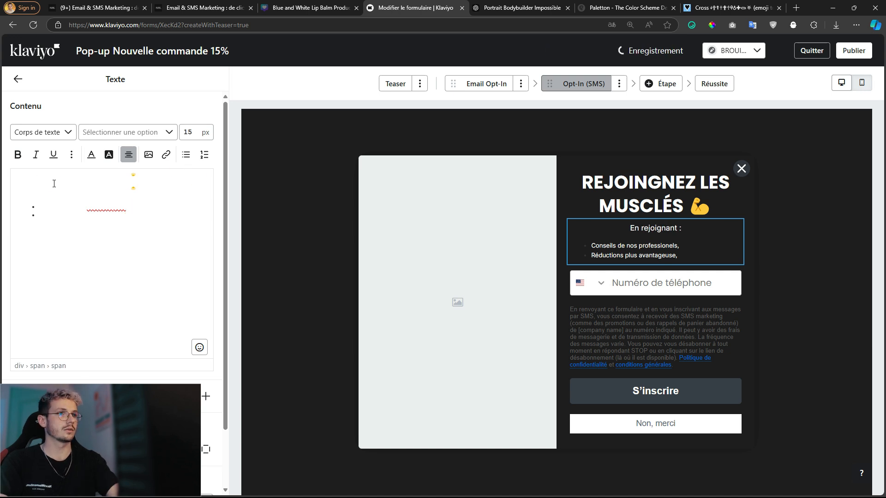
left_click(127, 216)
left_click_drag(115, 240, 129, 215)
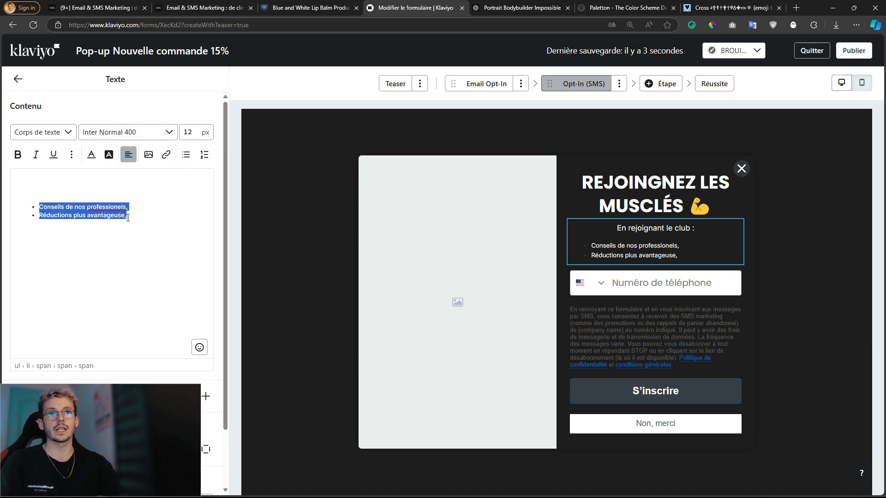
- Add a third bullet reading "Nouveaux produits en avant-premières"
left_click(137, 213)
key("Return")
type("Nouveaux p")
type("s")
- Shorten the third bullet to "Produits en avant-premières,"
left_click(73, 225)
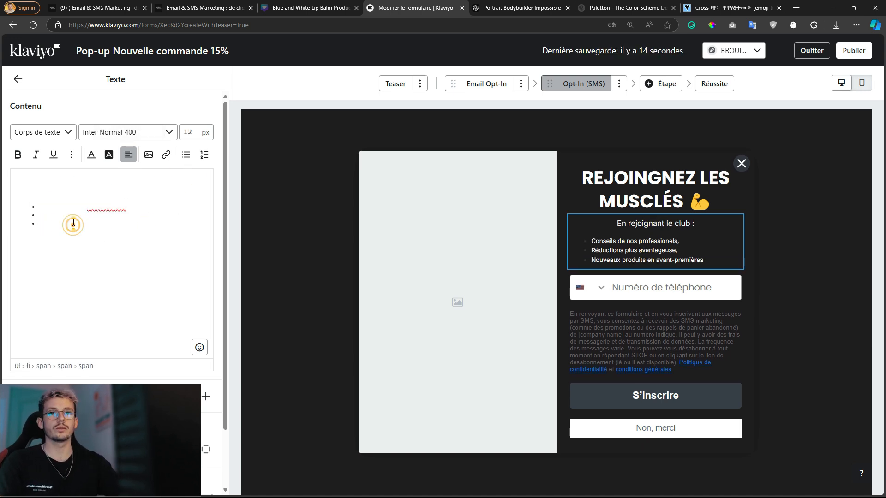
key("BackSpace")
key("BackSpace")
key("BackSpace")
key("BackSpace")
key("BackSpace")
key("BackSpace")
key("BackSpace")
key("BackSpace")
key("BackSpace")
key("BackSpace")
type("P")
left_click(132, 227)
type(",")
- Add a fourth bullet reading "Et plus encore d'a..."
key("Return")
type("Et plus encore...")
left_click(85, 231)
type("d'a")
- Change the second bullet to "Réductions plus importantes,"
double_click(108, 208)
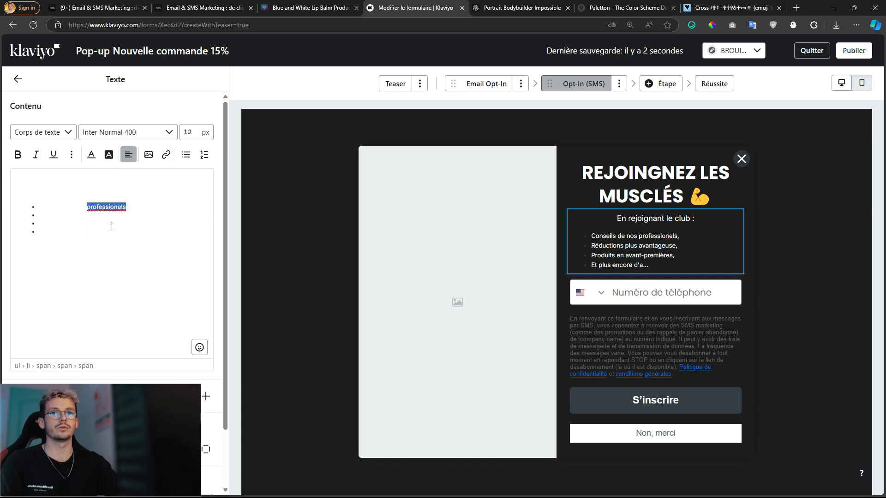
double_click(111, 216)
type("importantes")
triple_click(103, 231)
left_click_drag(39, 207, 104, 233)
left_click(105, 242)
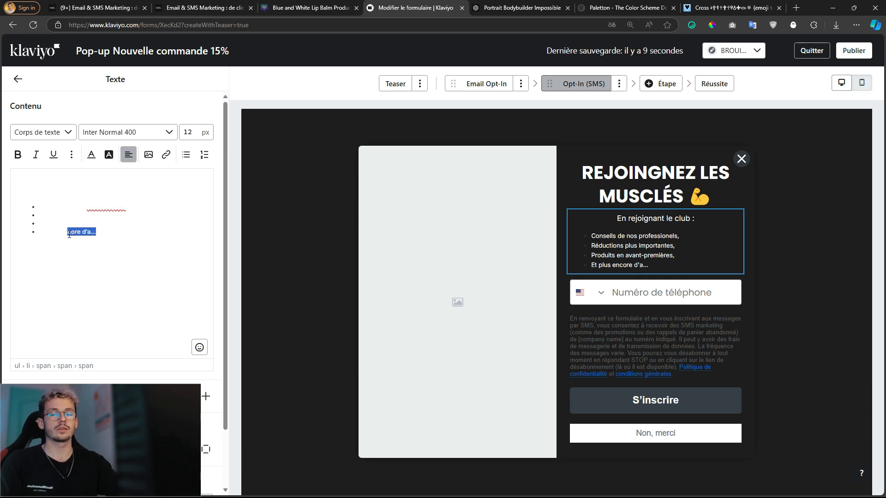
- Reword the last bullet as "Et autres avantages..."
key("BackSpace")
key("BackSpace")
key("BackSpace")
key("BackSpace")
key("BackSpace")
key("BackSpace")
key("BackSpace")
key("BackSpace")
key("BackSpace")
key("BackSpace")
key("BackSpace")
key("BackSpace")
type("autres gra")
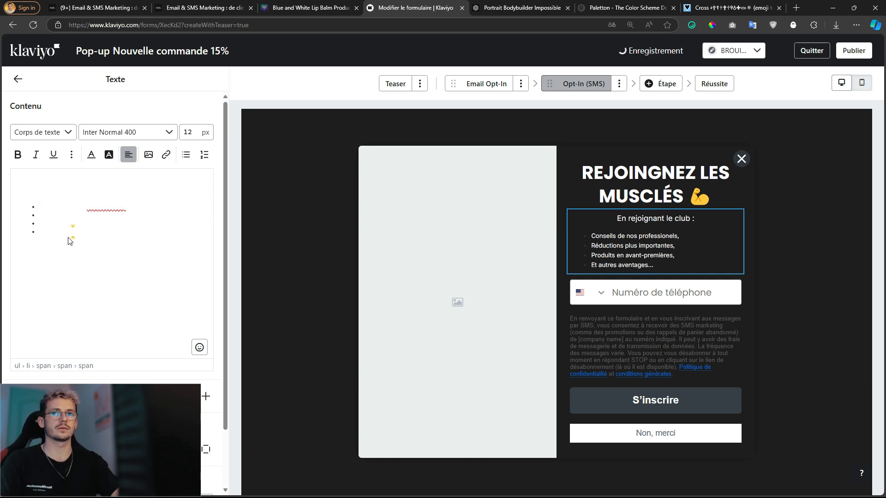
- Copy the SMS disclosure text under the phone field, switch to ChatGPT and submit it with the request "Condense ce texte"
left_click(655, 296)
left_click_drag(632, 339, 656, 350)
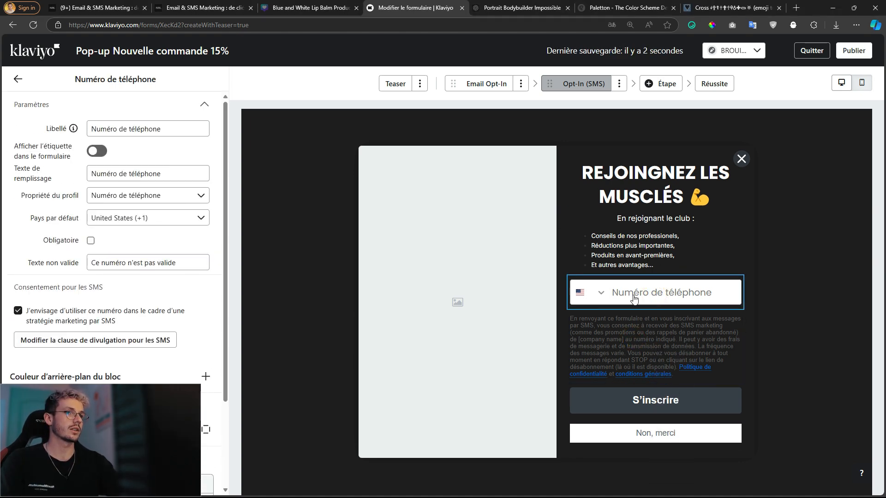
key("ctrl+Tab")
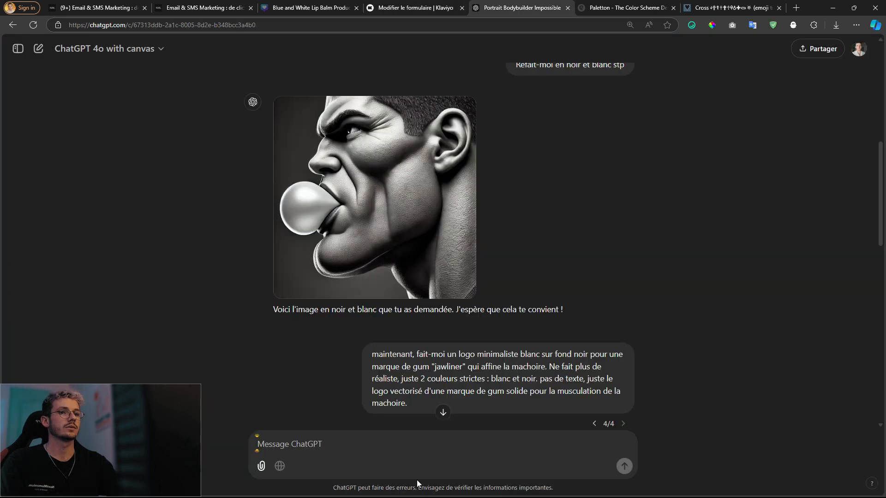
type("En renvoyant ce formulaire et en vous inscrivant aux messages par SMS, vous consentez à recevoir des SMS marketing (comme des promotions ou des rappels de panier abandonné) de [company name] au numéro indiqué. Il peut y avoir des frais de messagerie et de transmission de données. La fréquence des messages varie. Vous pouvez vous désabonner à tout moment en répondant STOP ou en cliquant sur le lien de désabonnement (là où il est disponible). Politique de confidentialité et conditions générales.")
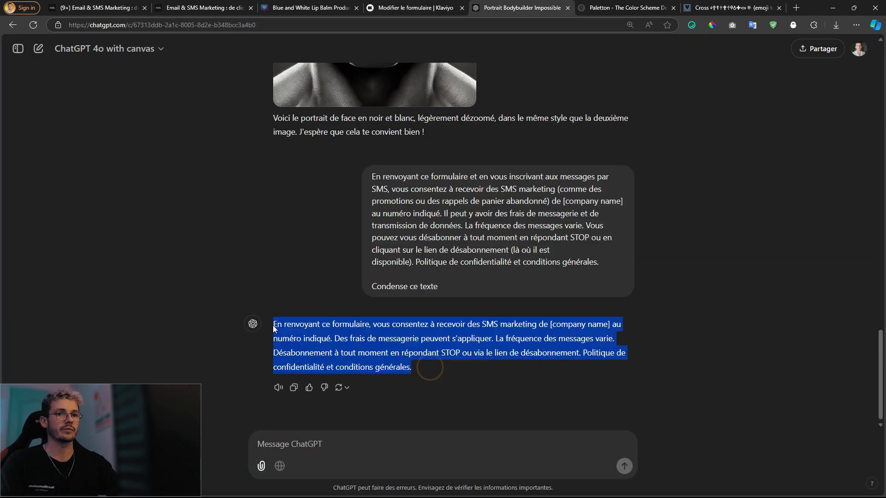
- Switch back to the Klaviyo form and replace the SMS disclosure text with ChatGPT's condensed version, keeping the privacy policy and terms links
left_click(430, 5)
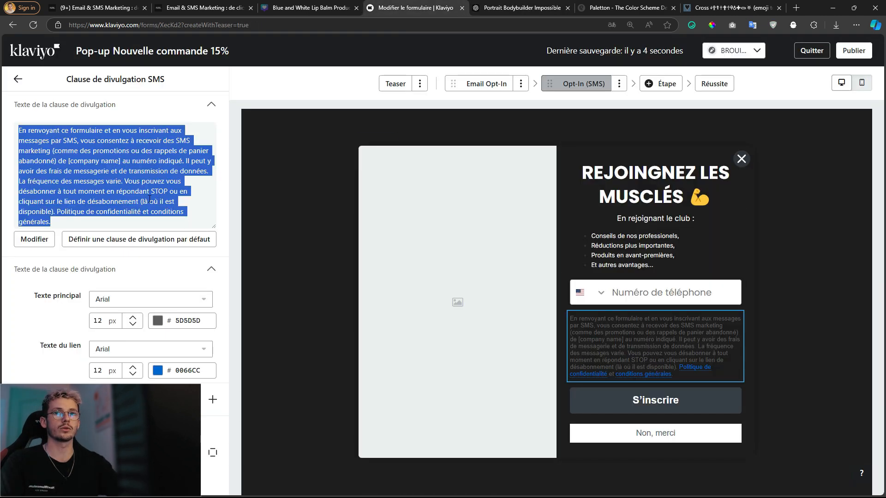
left_click(56, 241)
left_click(48, 236)
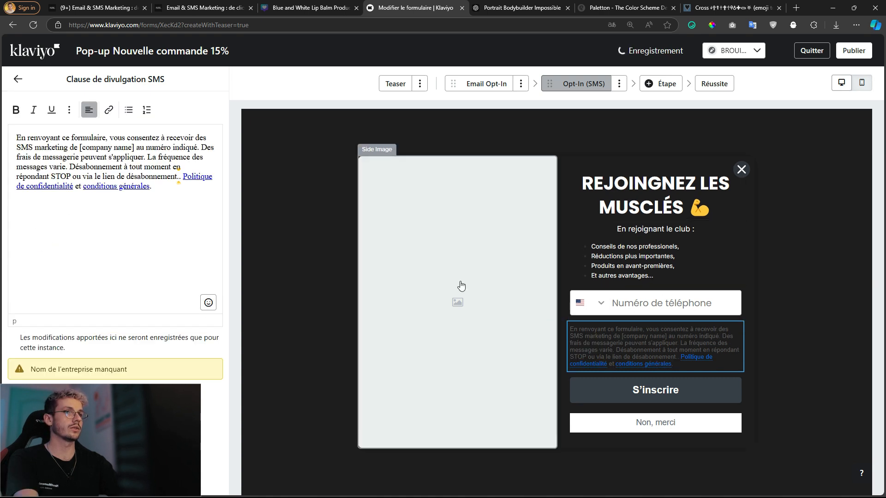
left_click(764, 318)
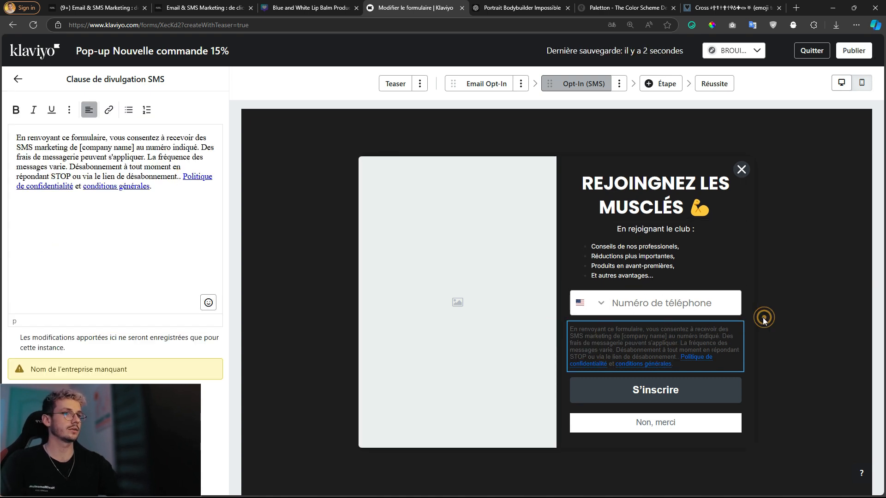
- Add a date field above the phone number field, labelled "Votre anniversaire" with the placeholder "Votre anniversaire JJ/MM"
left_click(19, 83)
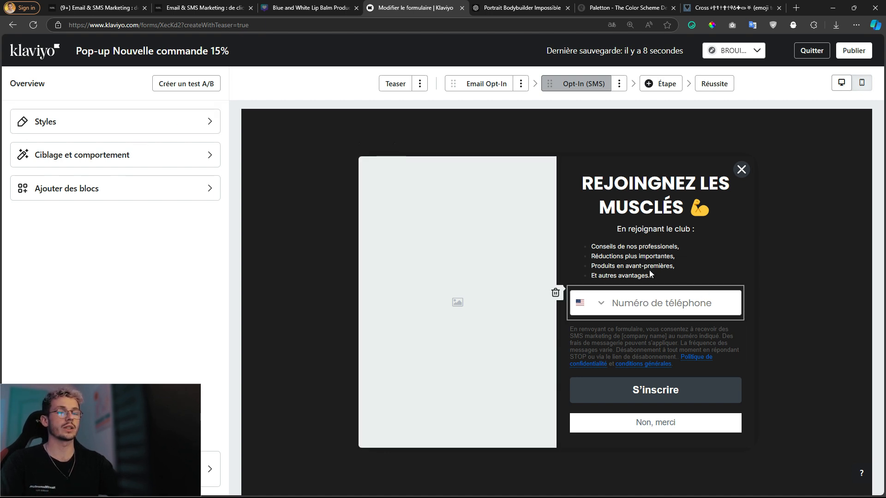
left_click(83, 125)
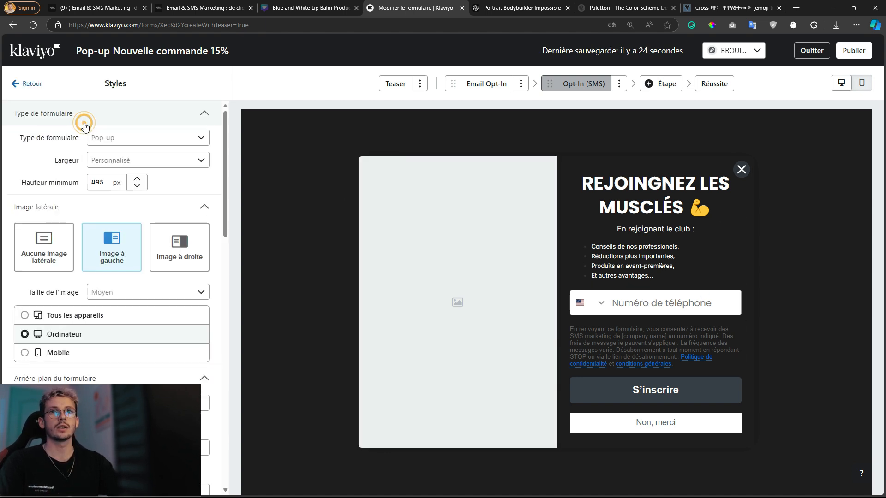
left_click(18, 84)
left_click(103, 196)
left_click_drag(178, 371, 660, 281)
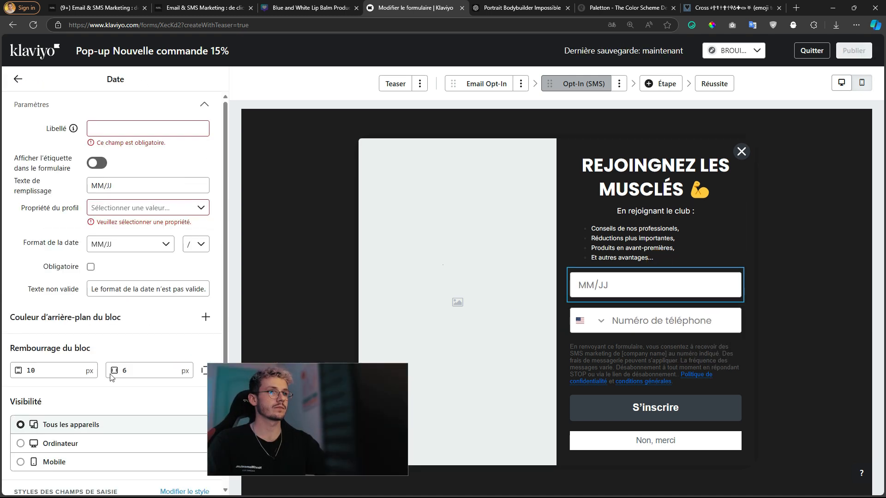
left_click(134, 184)
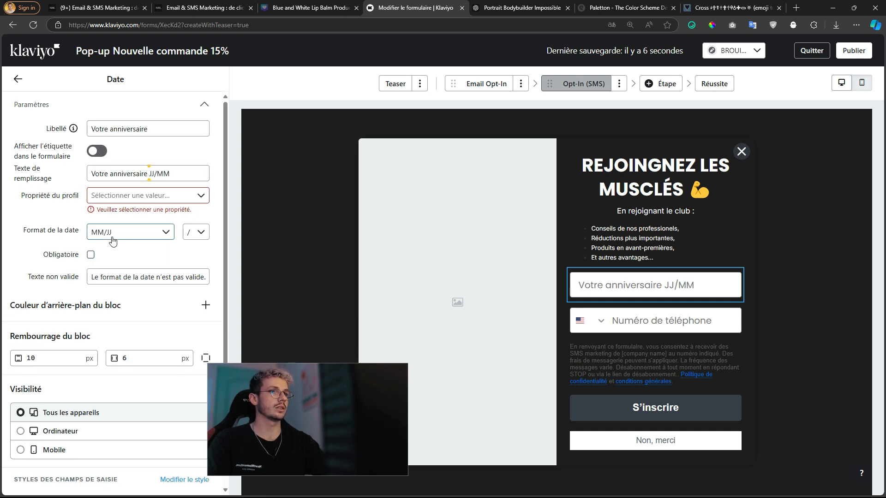
scroll(112, 240, "down", 1)
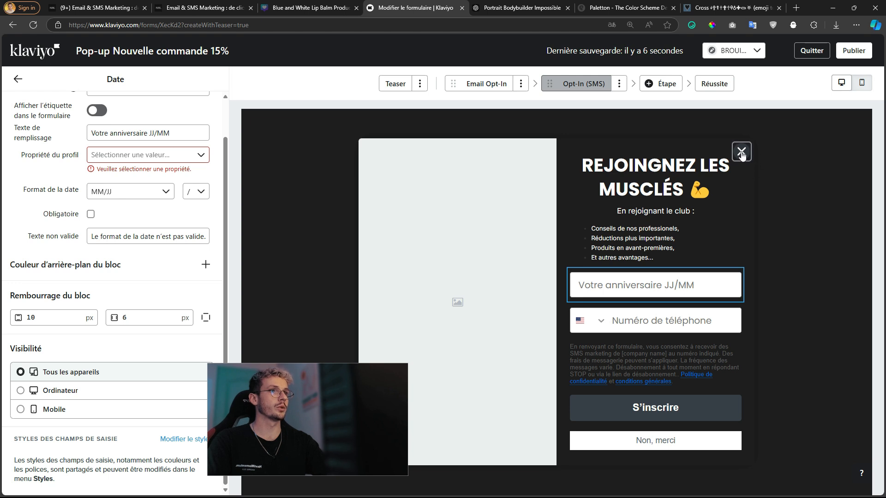
- Delete the coupon code block from the form's success step
left_click(719, 88)
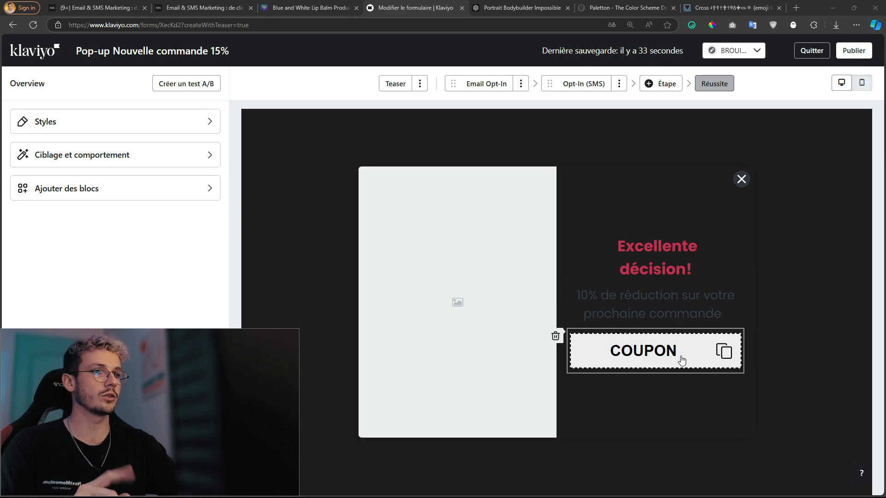
left_click(556, 337)
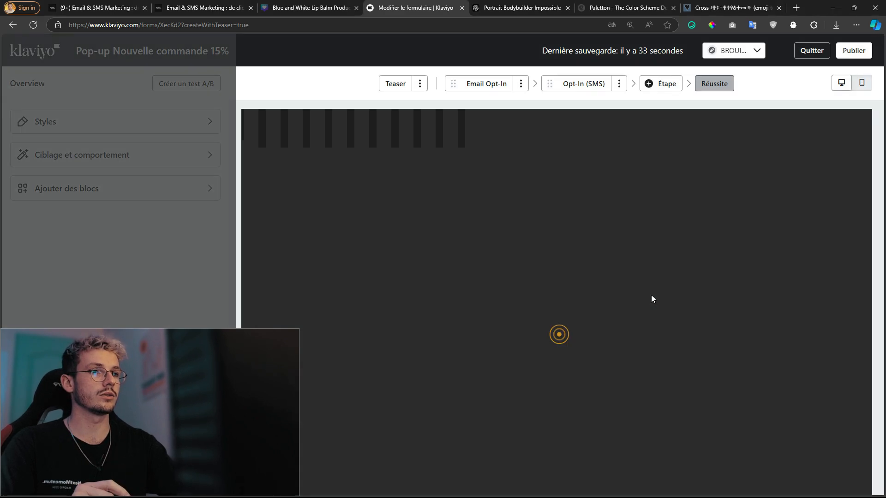
left_click(591, 292)
- Change the colour of the discount text under the "Excellente décision!" heading to white
left_click(659, 334)
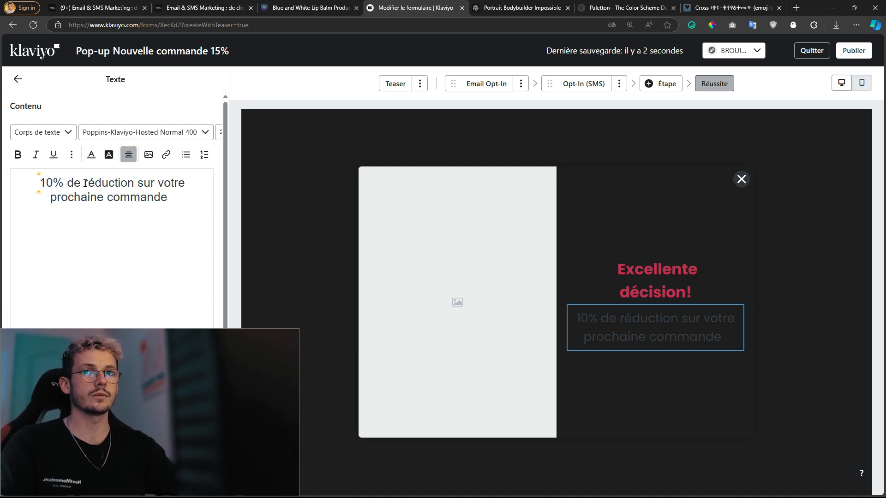
triple_click(133, 182)
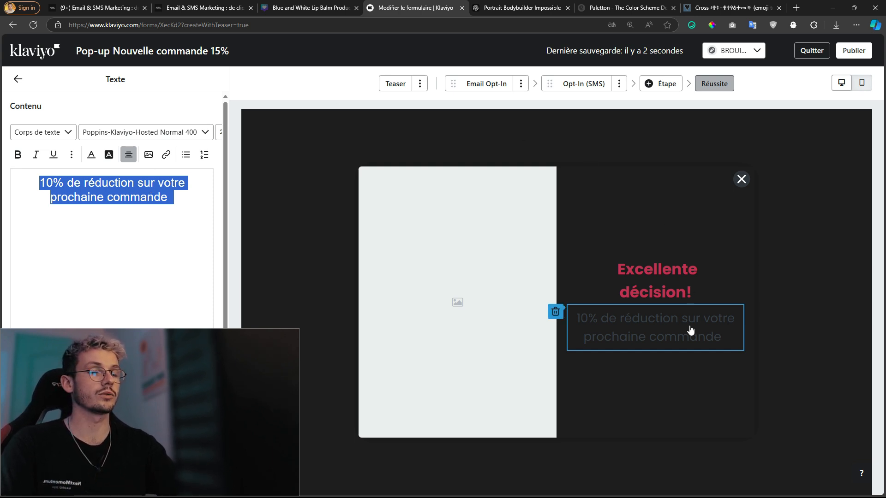
left_click(99, 158)
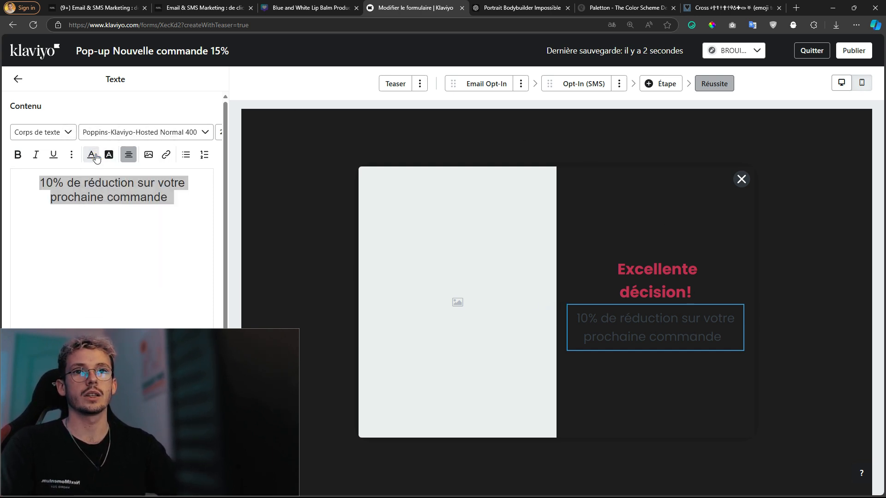
left_click(100, 159)
left_click(99, 179)
left_click(79, 186)
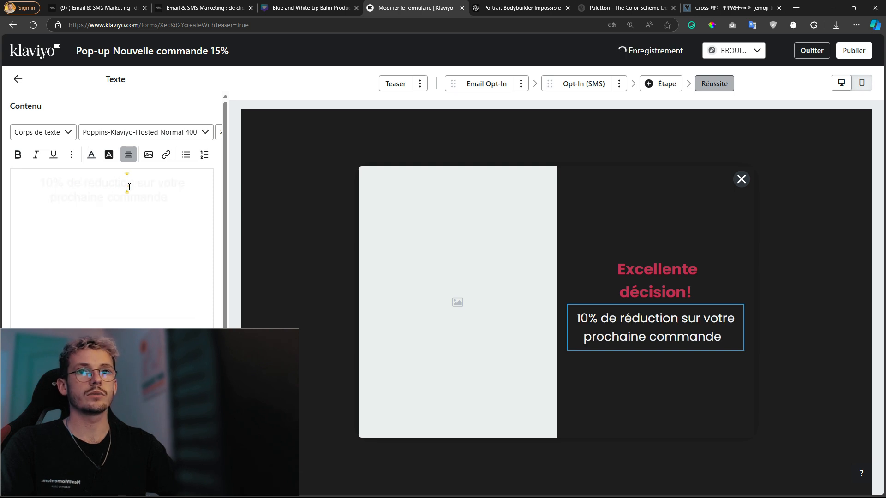
- Replace the text under the success heading with "Votre code se trouve dans votre boite mail."
triple_click(129, 187)
type("Votre co")
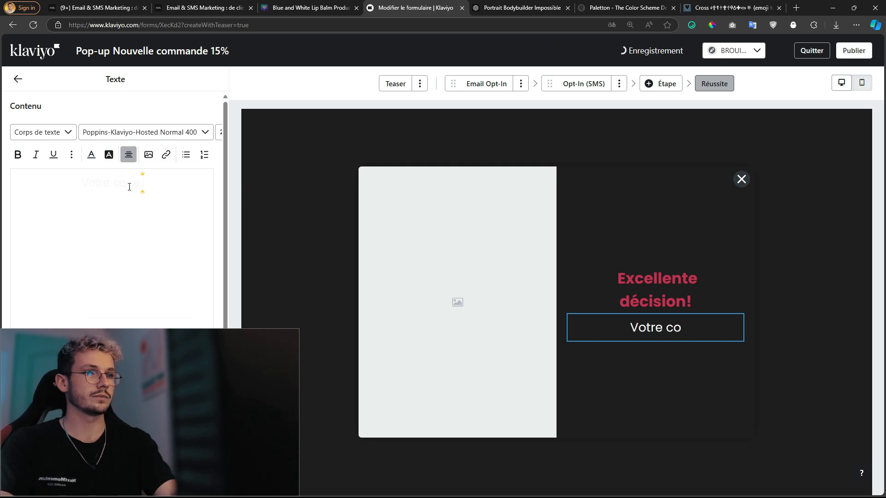
type("de se trouve das")
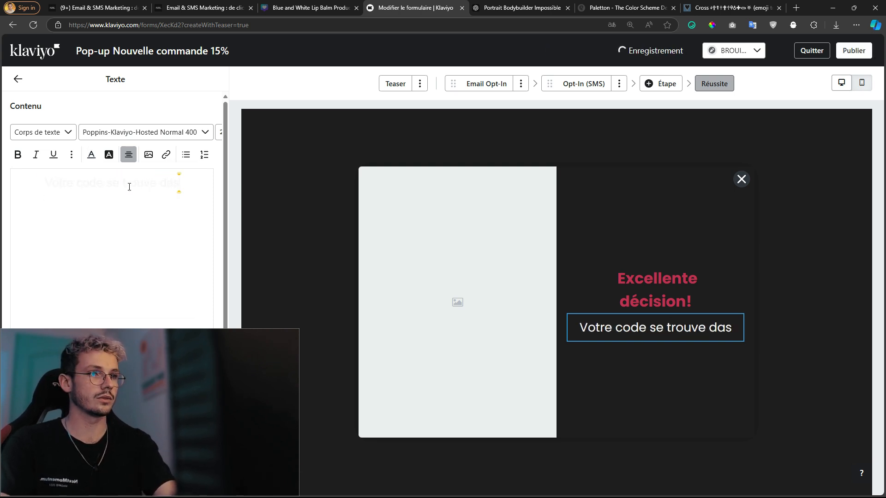
key("BackSpace")
type("ns votre v")
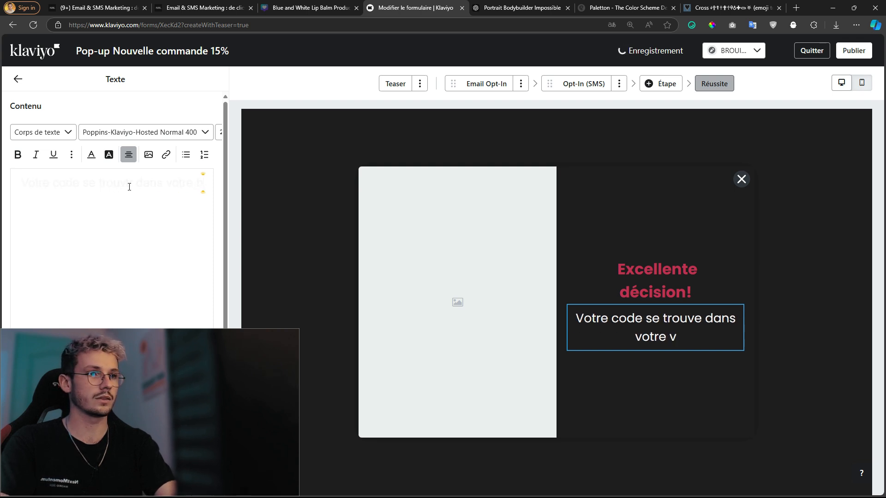
key("BackSpace")
type("boite mail.")
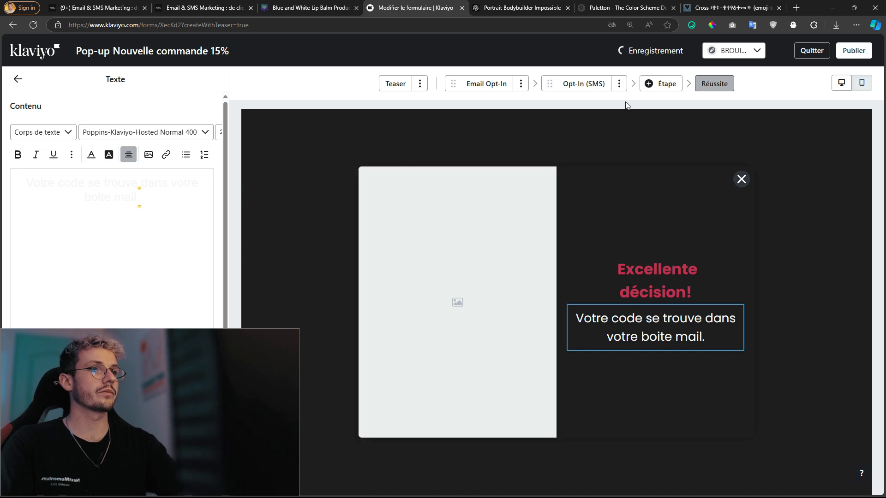
- Add a button block below the "Votre code se trouve dans votre boite mail." text
left_click(18, 79)
left_click(89, 180)
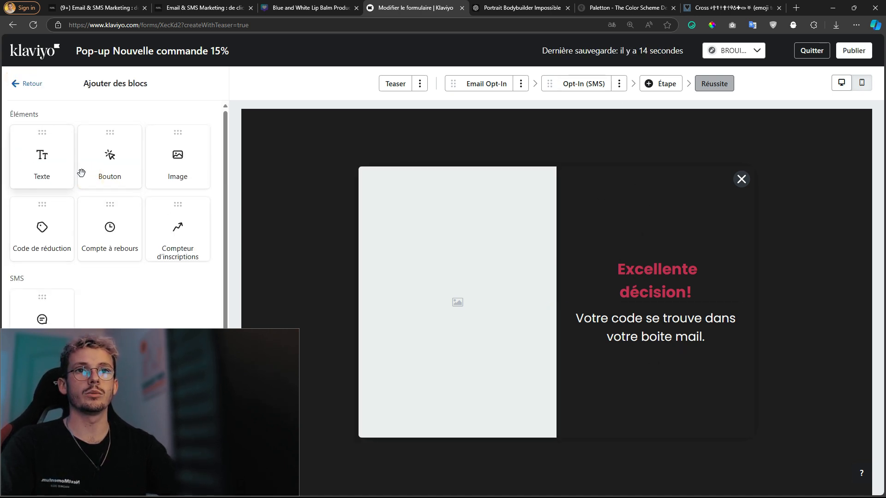
left_click_drag(98, 156, 660, 345)
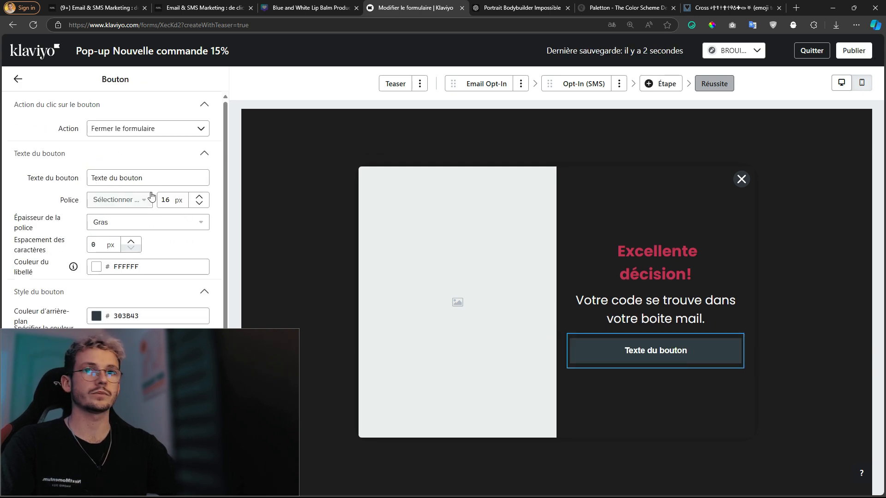
- Label the new success-step button "Fermer le pop-up"
double_click(130, 177)
left_click(130, 177)
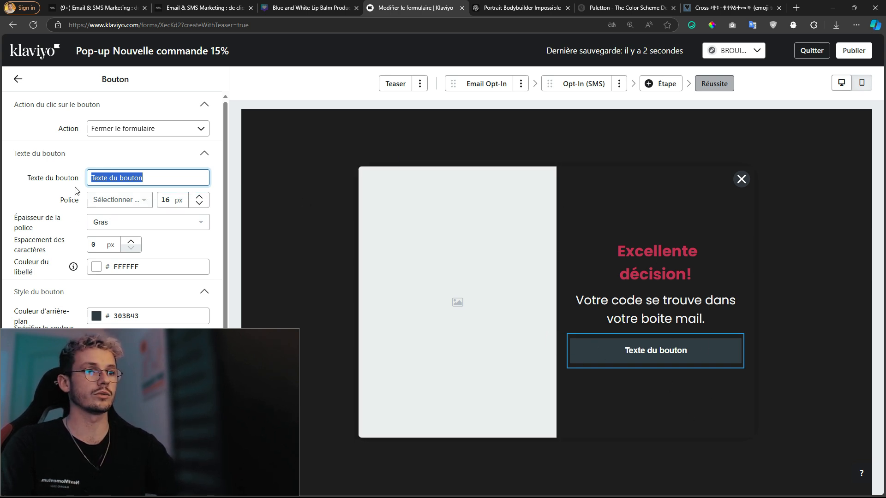
triple_click(133, 180)
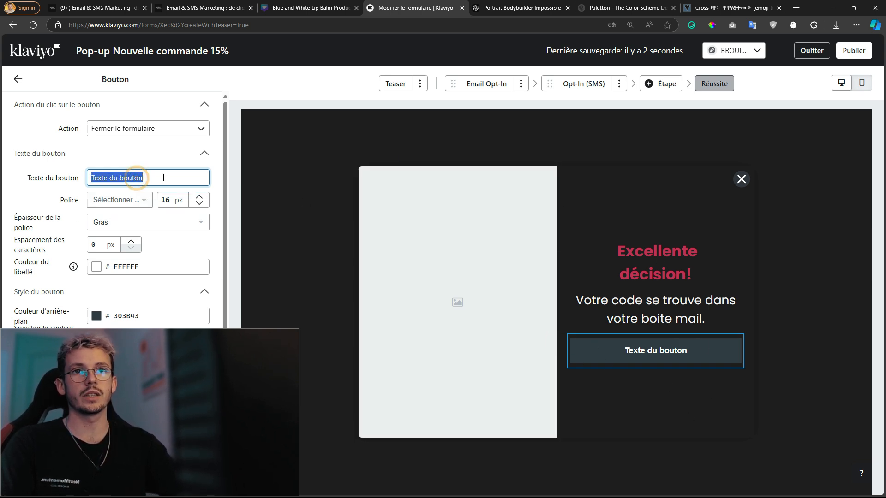
type("Ferm")
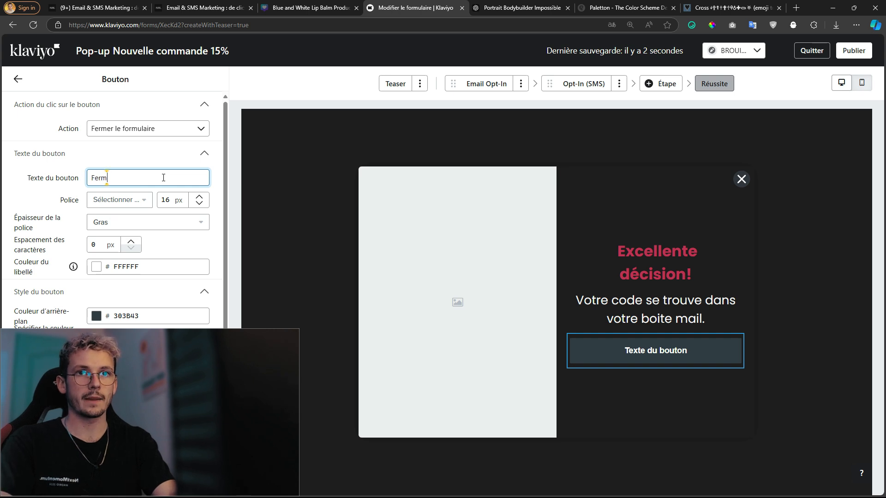
type("er le op-up")
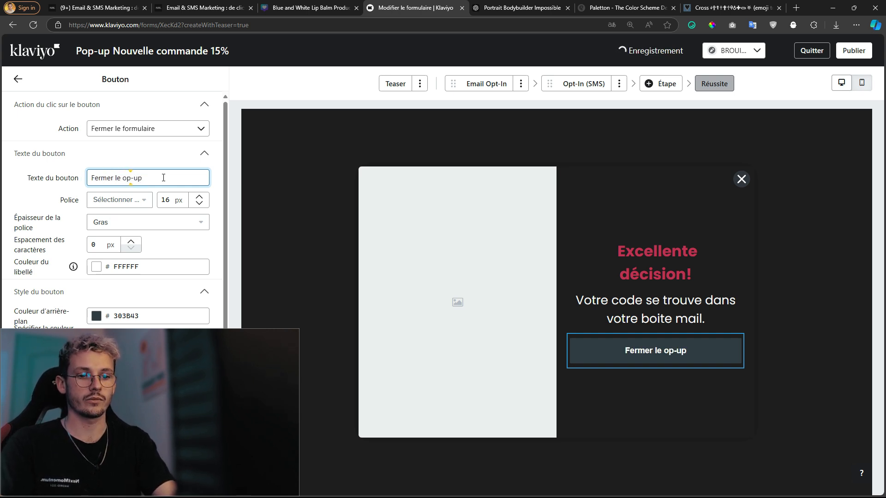
type("p")
key("Right")
key("Right")
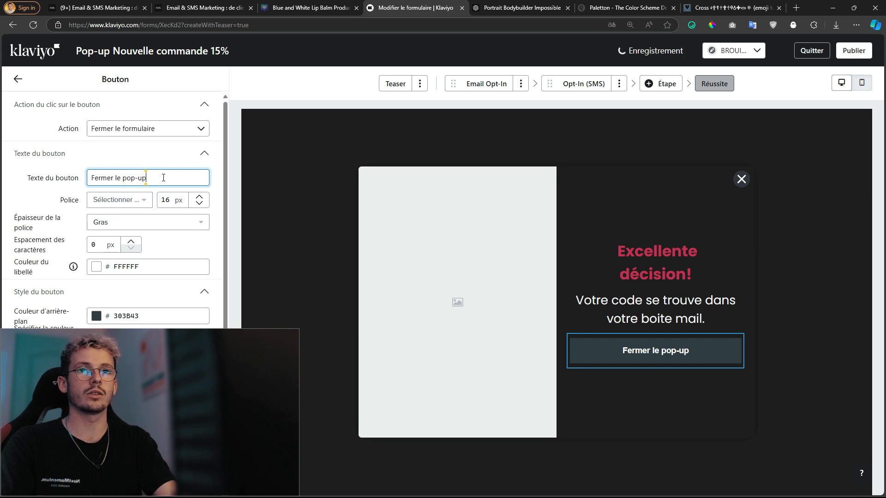
- Change the success-step button's label to "Retourner sur le site !"
key("BackSpace")
key("BackSpace")
key("BackSpace")
key("BackSpace")
key("BackSpace")
key("BackSpace")
key("BackSpace")
key("BackSpace")
key("BackSpace")
key("BackSpace")
key("BackSpace")
key("BackSpace")
key("BackSpace")
key("BackSpace")
key("BackSpace")
key("BackSpace")
type("Retourner ")
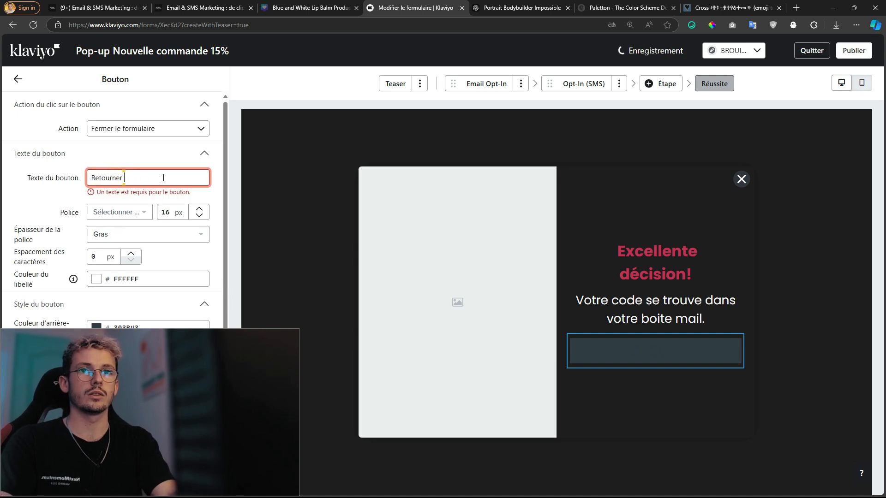
type("sur le site !")
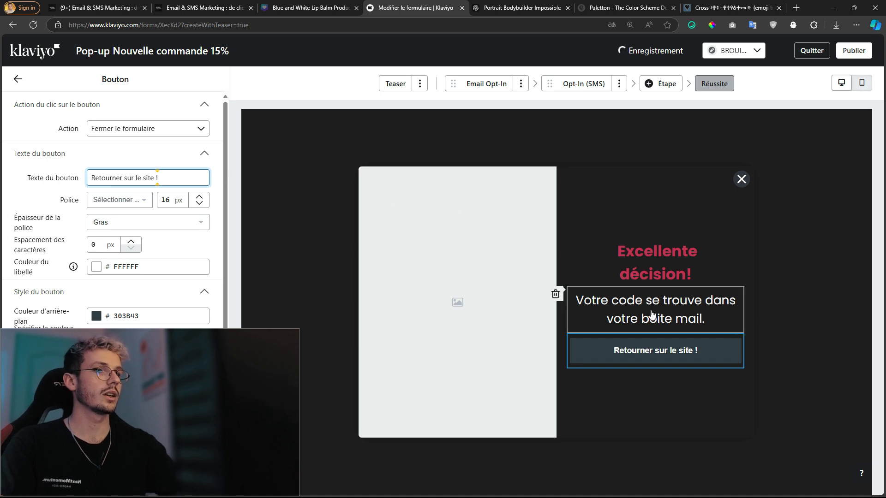
left_click(645, 379)
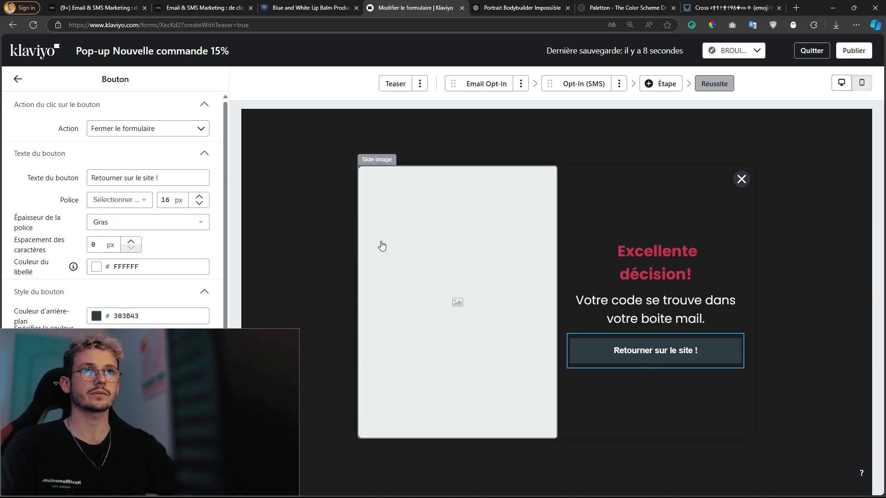
- Open the Email Opt-In step and replace its heading with "Première découverte ?"
left_click(478, 84)
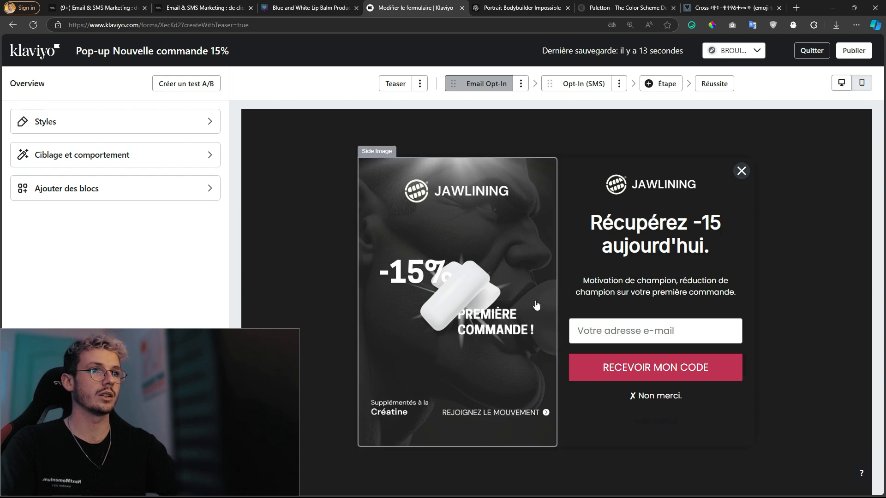
left_click(627, 235)
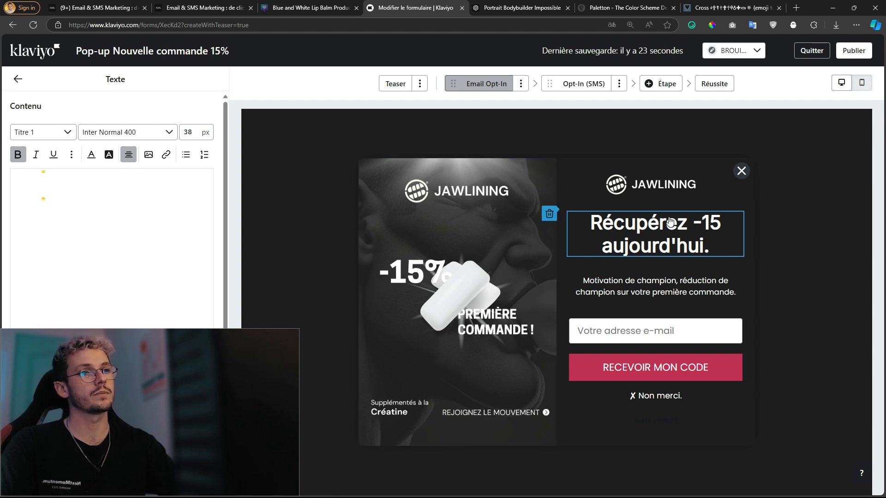
triple_click(164, 206)
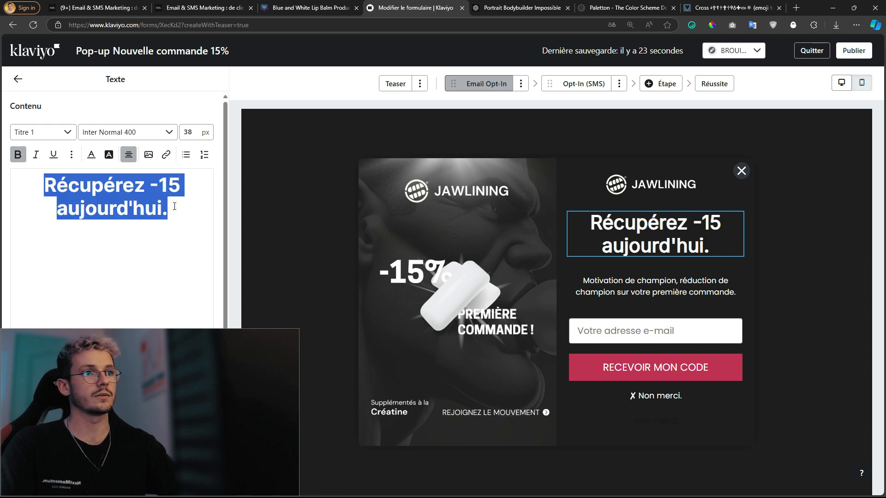
left_click(174, 206)
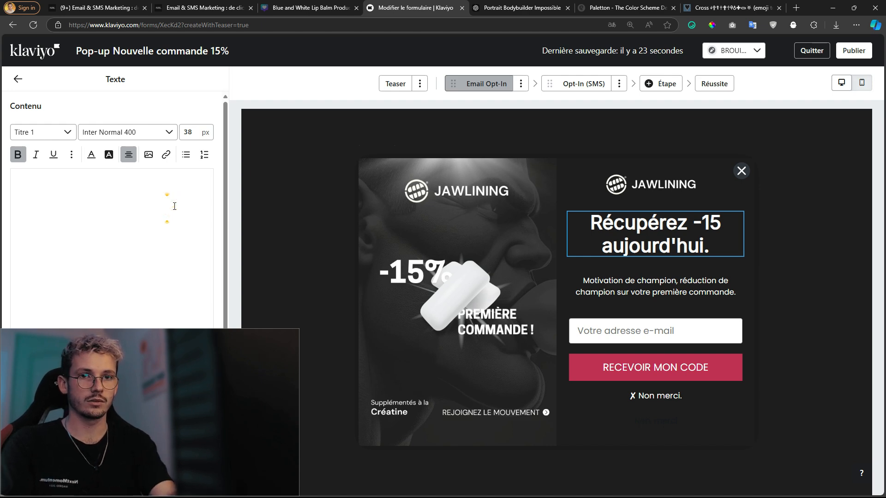
type("Première visite")
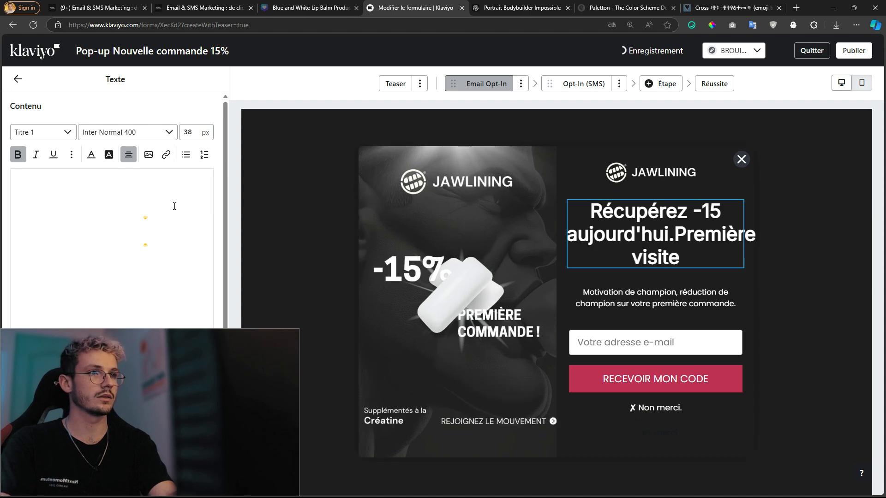
key("ctrl+BackSpace")
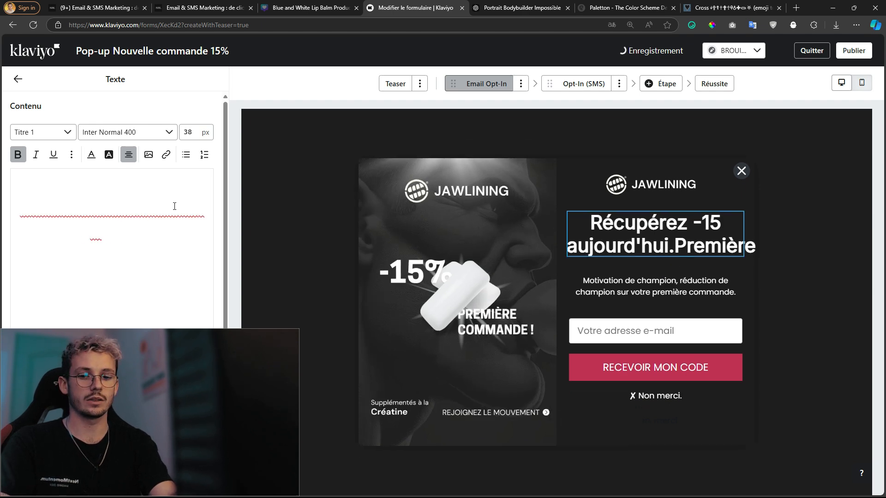
type("découverte")
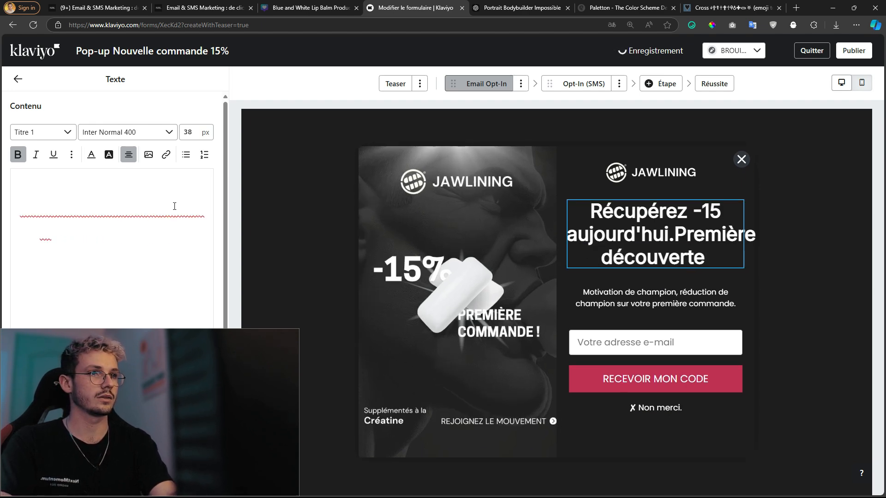
type(" ?")
mouse_move(41, 184)
left_mouse_down()
mouse_move(162, 205)
mouse_move(108, 207)
mouse_move(43, 184)
left_mouse_up()
left_click(145, 212)
left_click(77, 185)
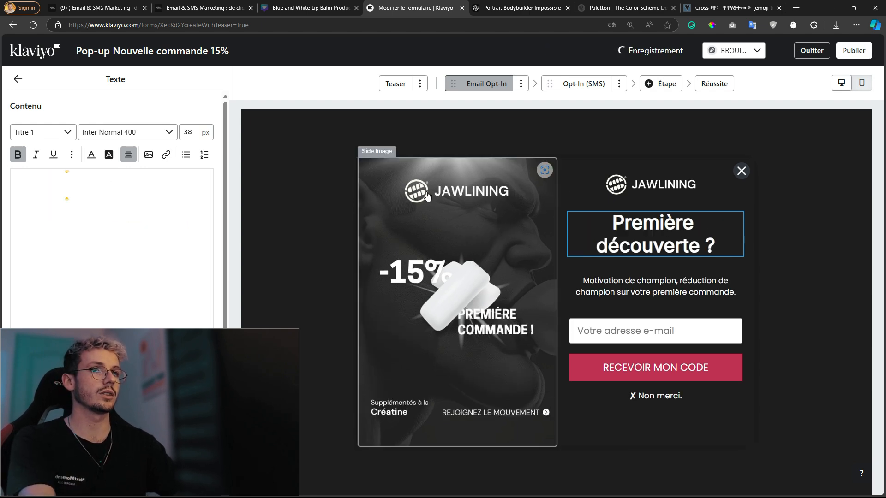
left_click(792, 277)
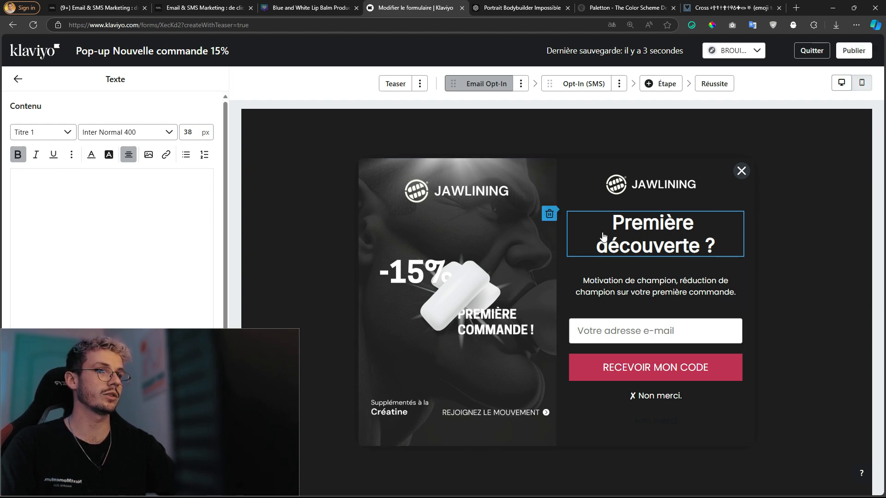
- Set the "Première découverte ?" heading's font size to 30 px and remove the extra space between its words
left_click(653, 289)
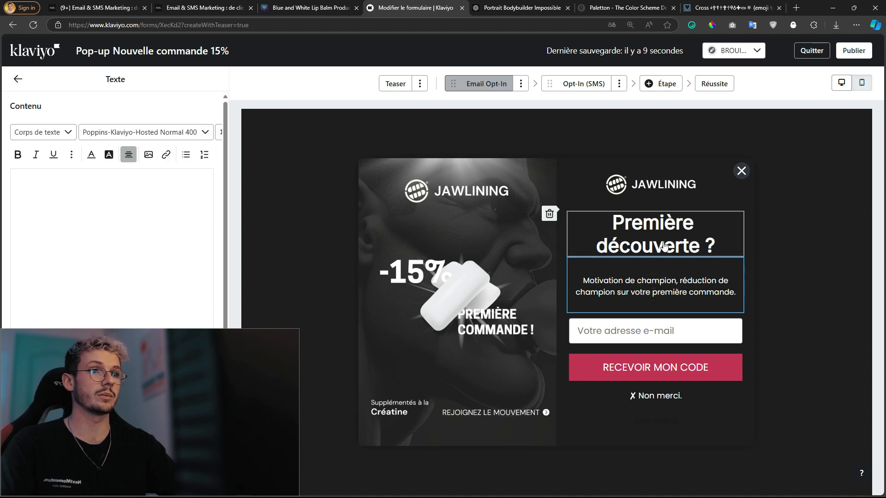
left_click(691, 230)
left_click(187, 133)
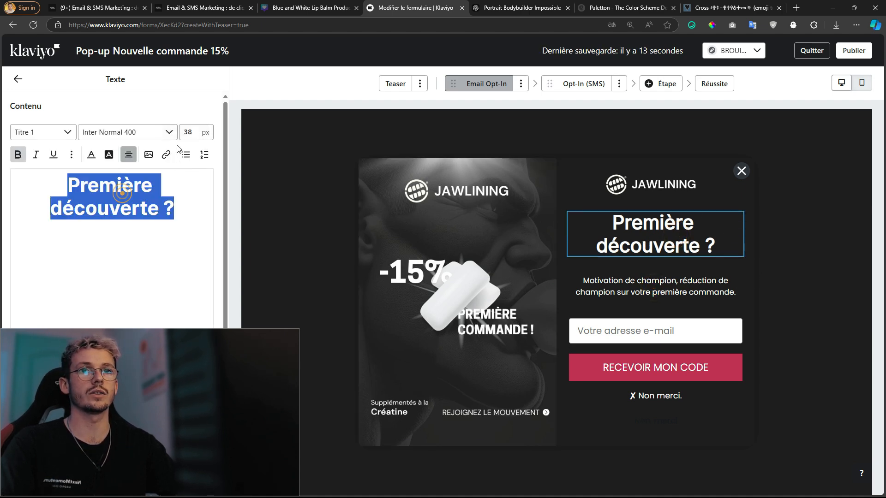
double_click(187, 133)
type("35")
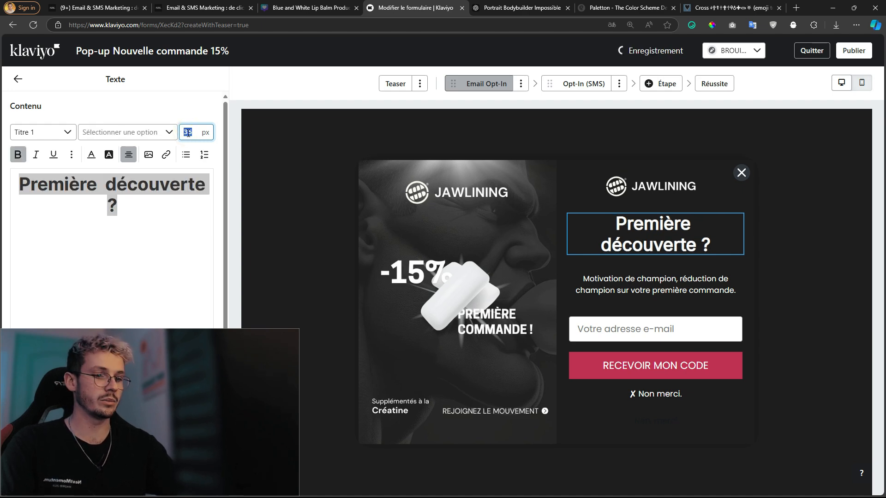
type("32")
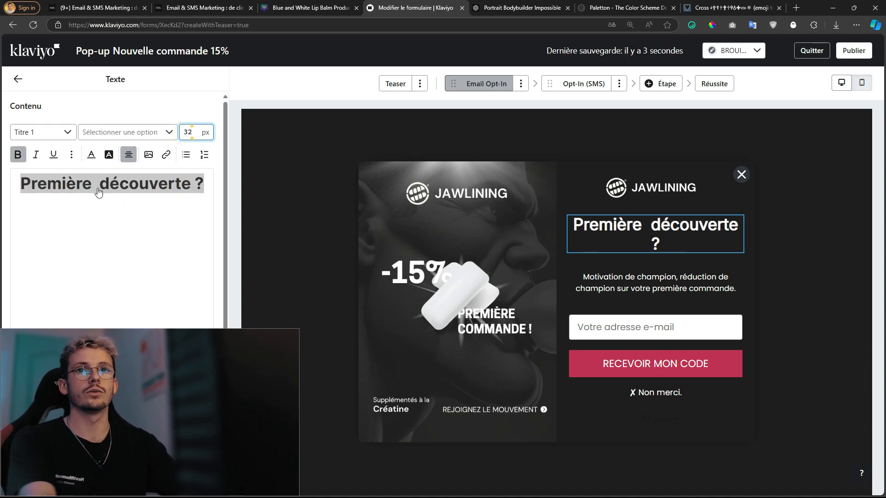
left_click(98, 191)
left_click(101, 182)
key("BackSpace")
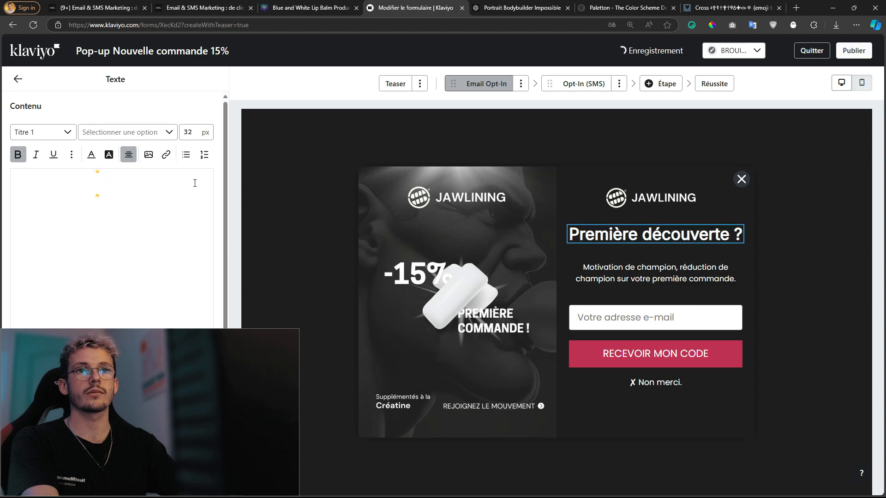
triple_click(186, 188)
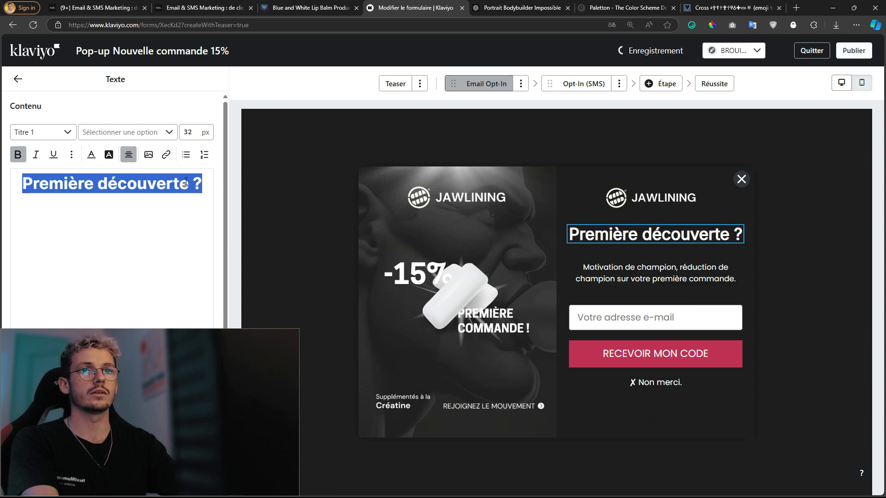
left_click(190, 131)
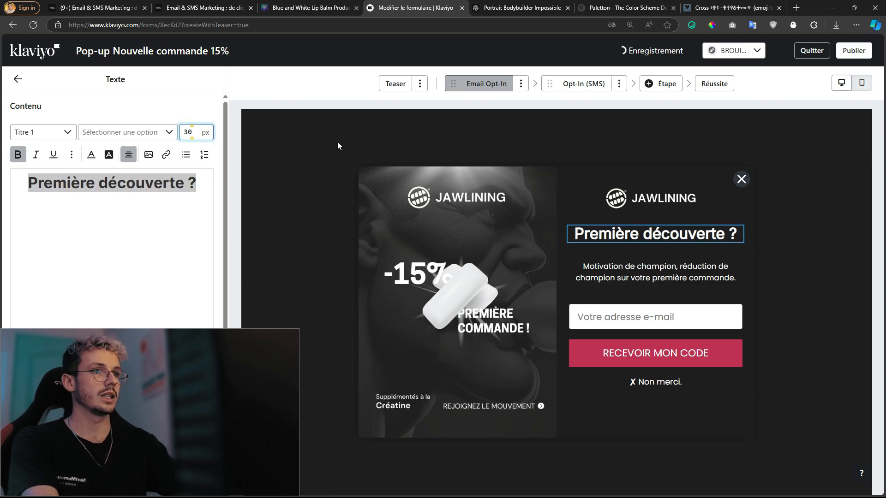
- Try font sizes of 14 px and 13 px on the email step's description paragraph, and set it back to 15 px
left_click(663, 271)
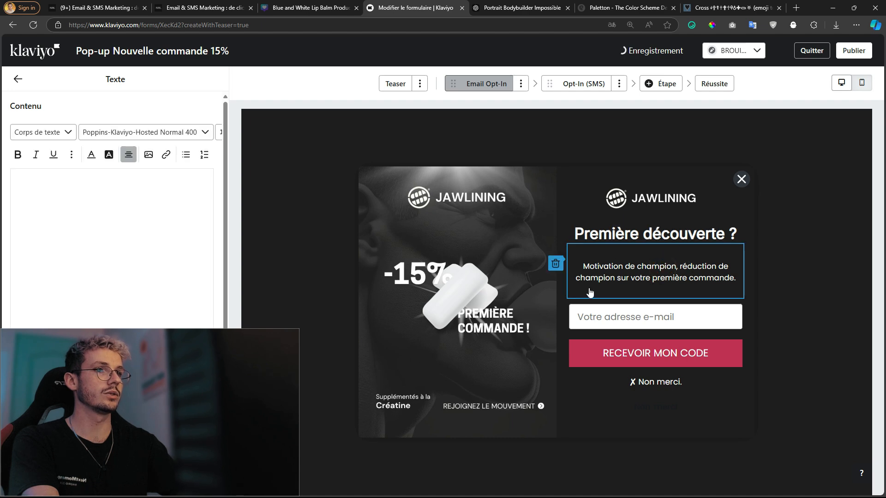
left_click_drag(118, 213, 40, 176)
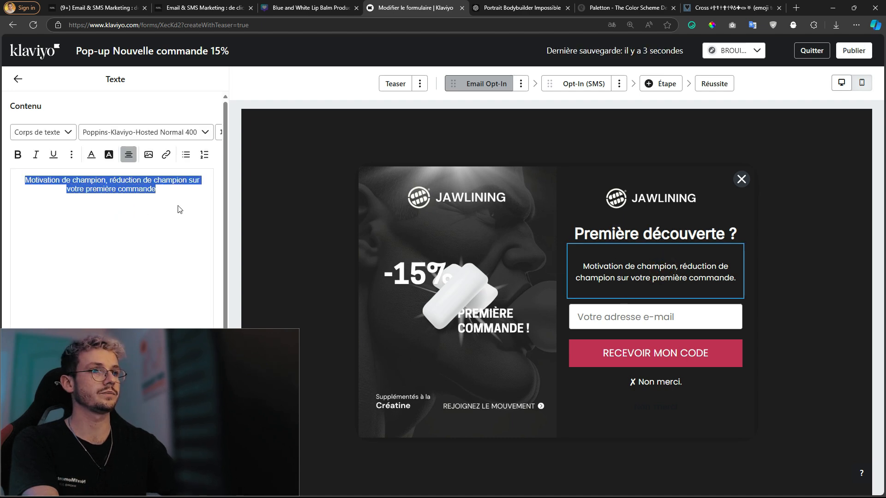
left_click(159, 189)
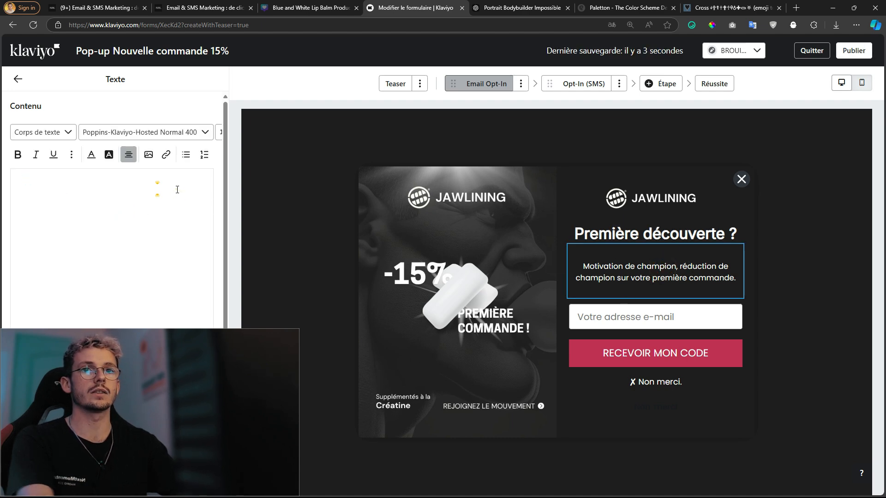
triple_click(175, 190)
scroll(194, 133, "right", 1)
double_click(195, 132)
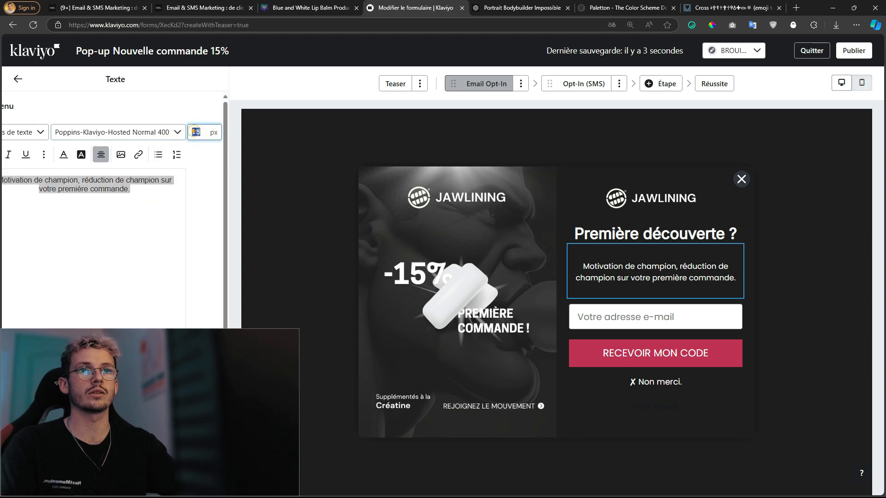
type("14")
double_click(195, 132)
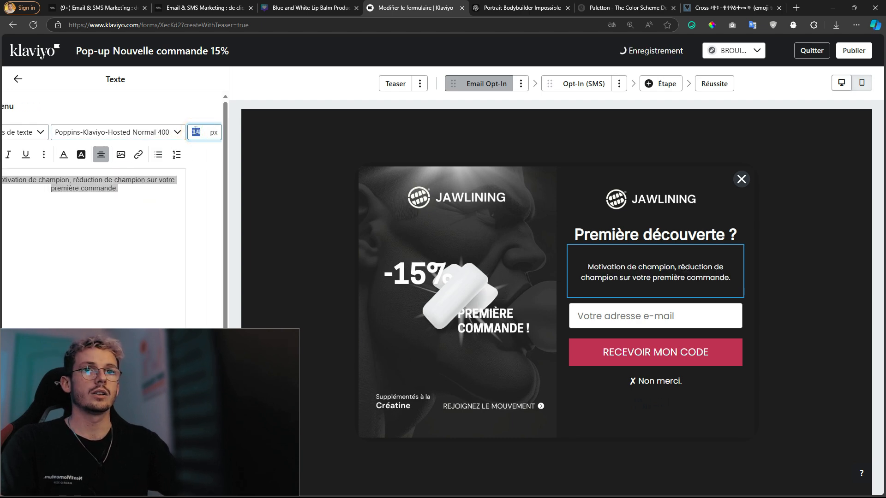
type("13")
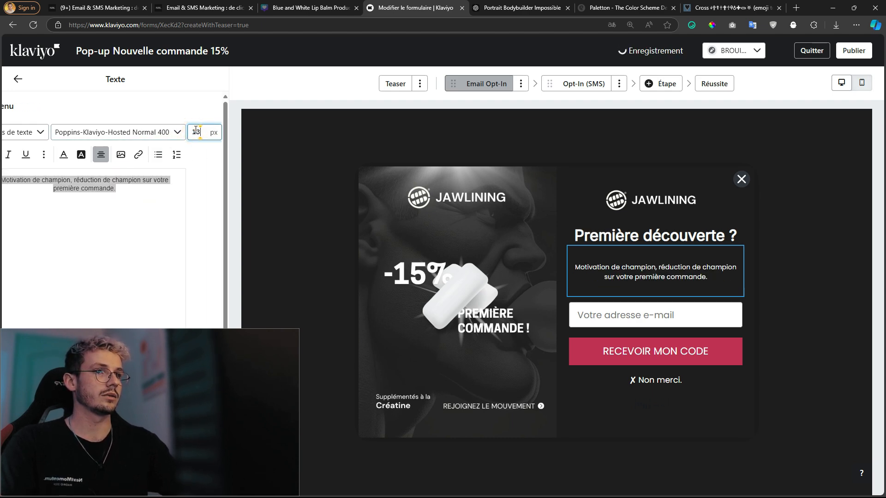
double_click(201, 134)
type("15")
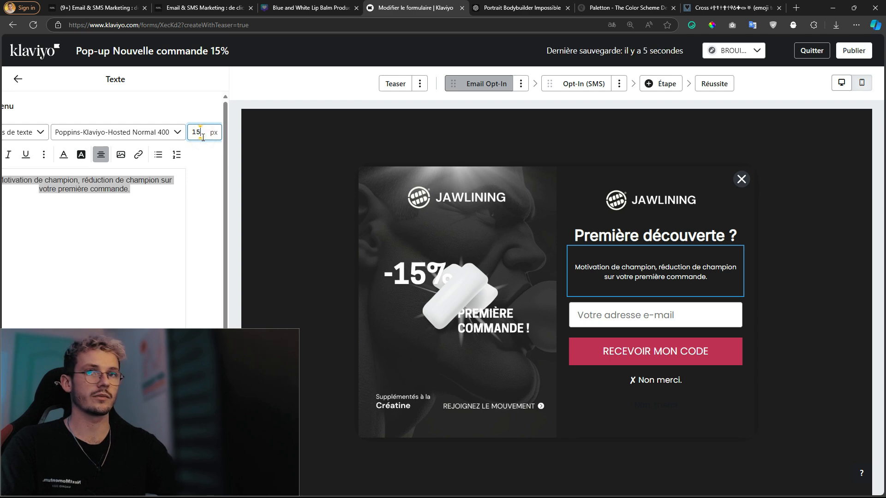
- Shorten the description paragraph to "Réduction de champion sur votre première commande."
left_click(99, 177)
left_click(77, 179)
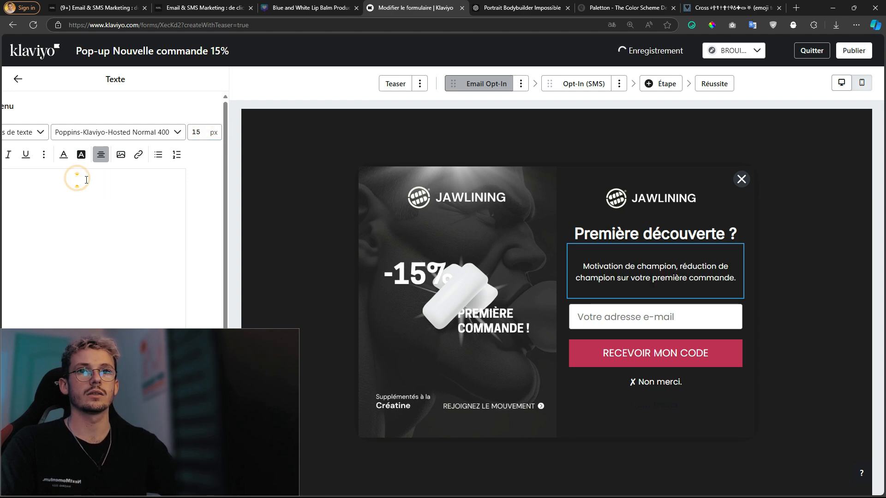
left_click_drag(85, 180, 1, 179)
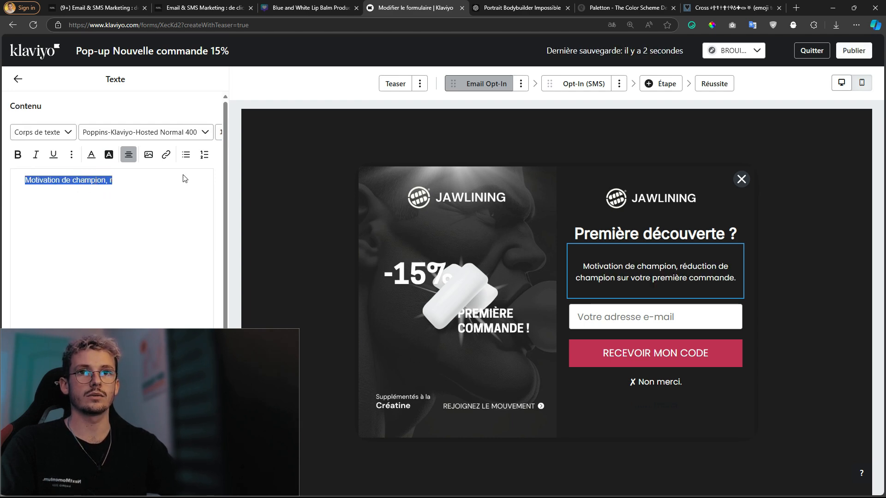
type("R")
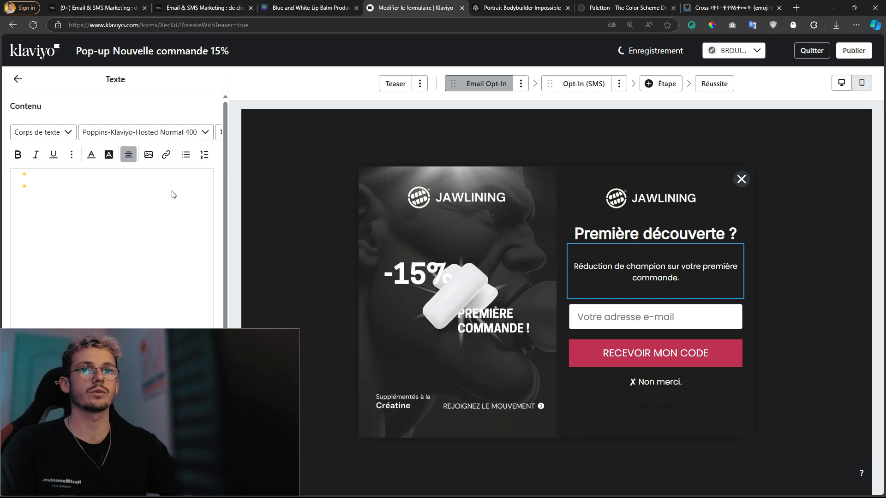
- Try a line break before "votre première commande." in the description paragraph and remove it again
left_click(171, 191)
left_click_drag(29, 175, 258, 217)
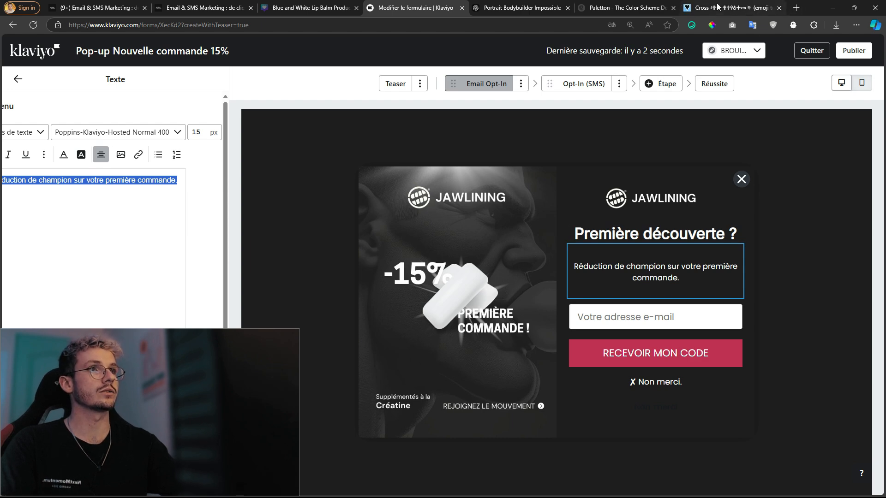
left_click(113, 184)
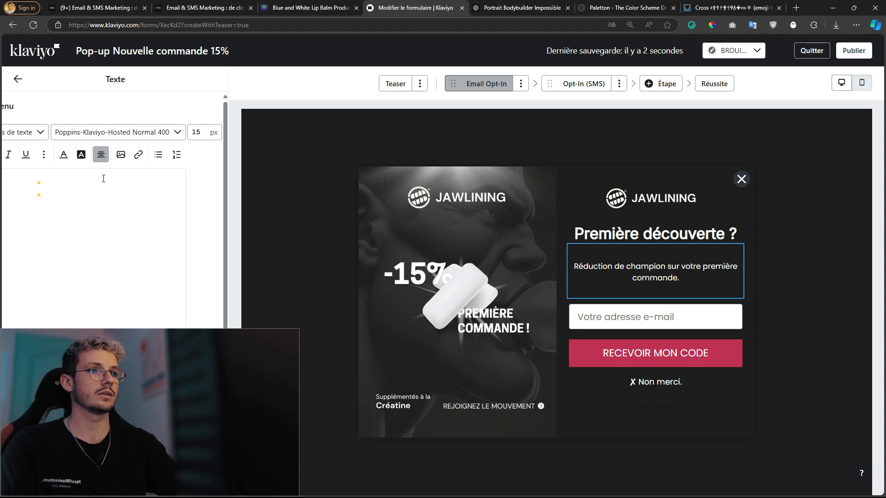
key("Return")
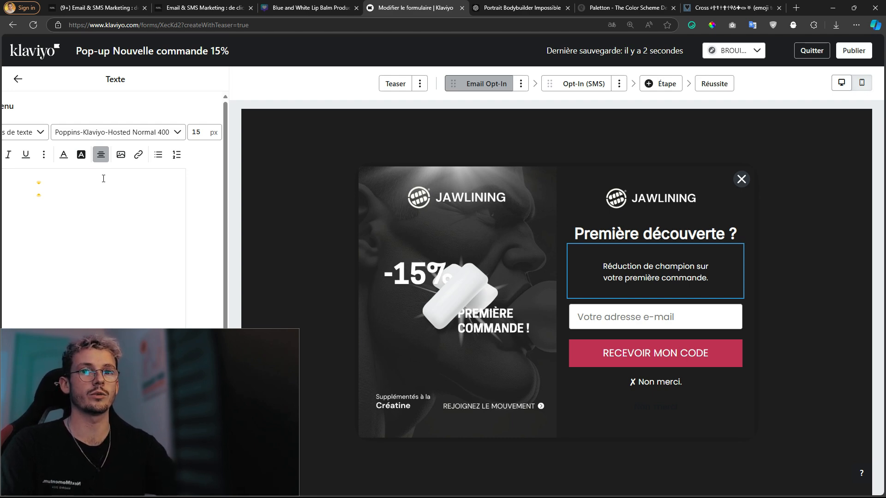
key("BackSpace")
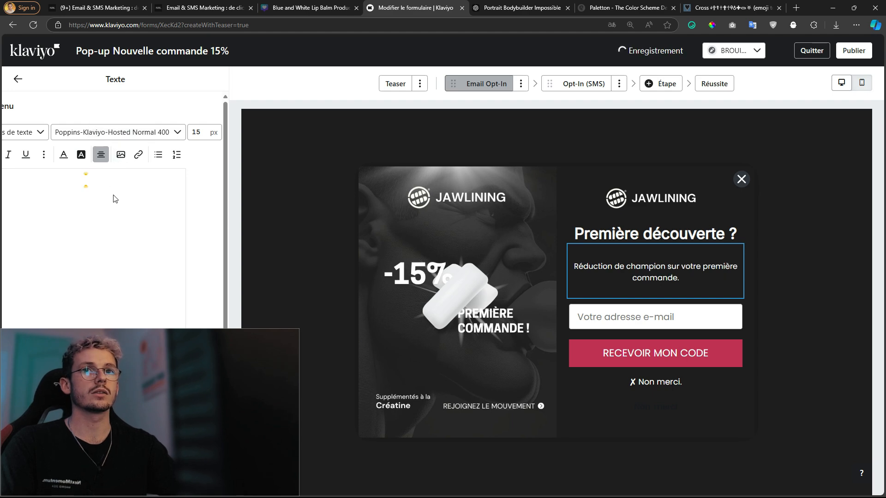
- Search Google for "espace insécable" and copy the non-breaking space between the guillemets in the featured snippet
left_click(713, 7)
left_click(553, 25)
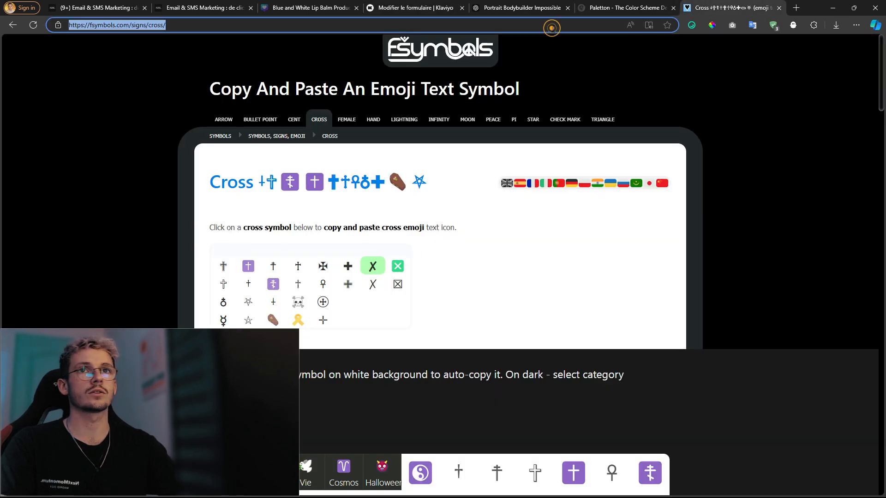
type("espace insécable")
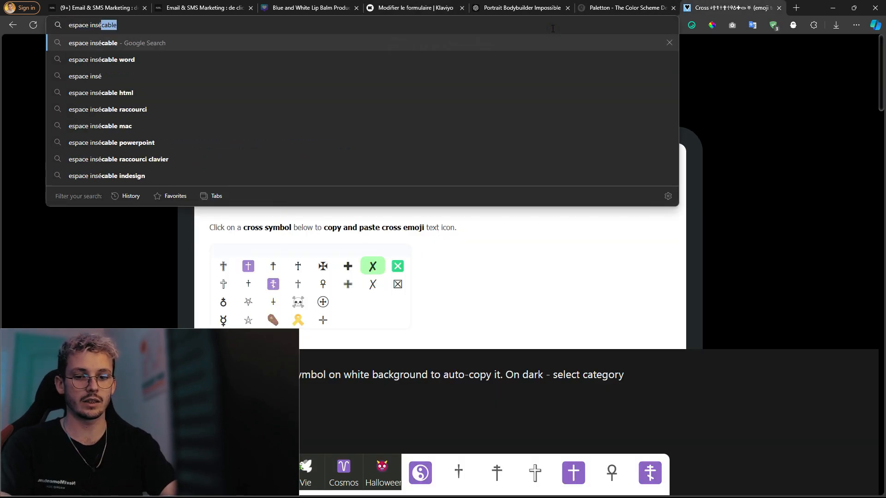
key("Return")
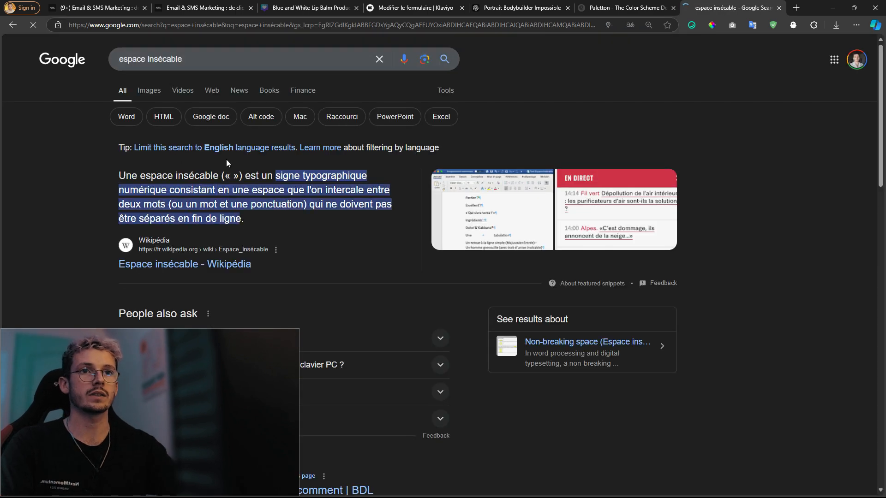
double_click(232, 176)
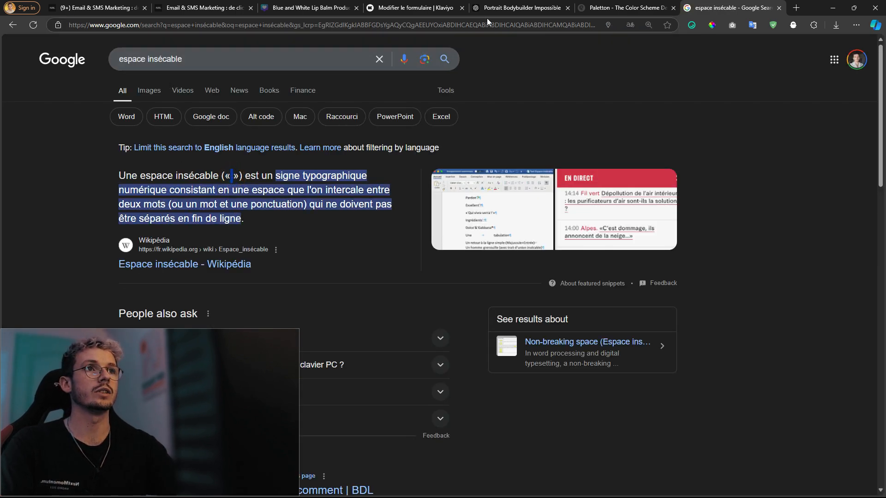
- Back in the Klaviyo form, replace the space between "première" and "commande" in the description with the copied non-breaking space, pasted as text only
left_click(432, 5)
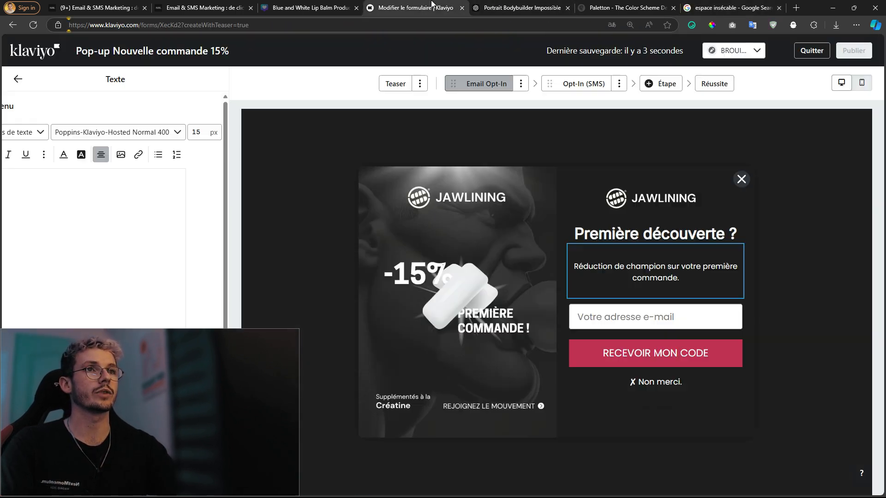
left_click(134, 191)
left_click(173, 189)
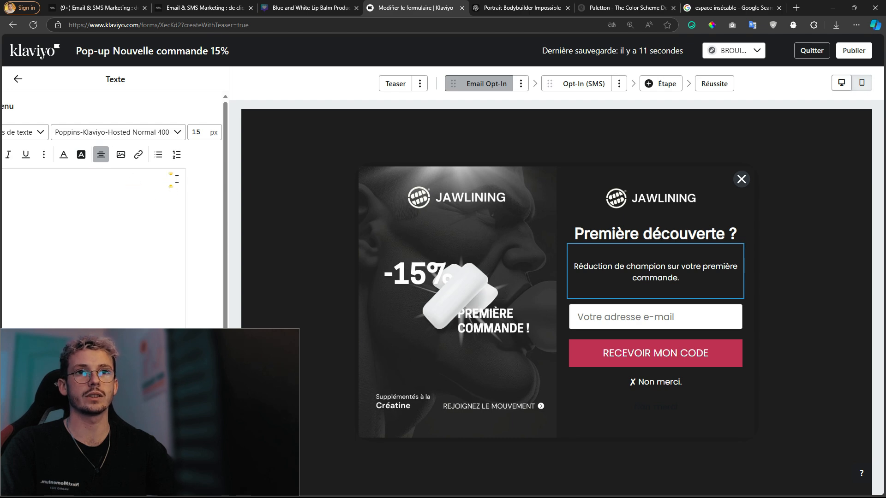
left_click(177, 179)
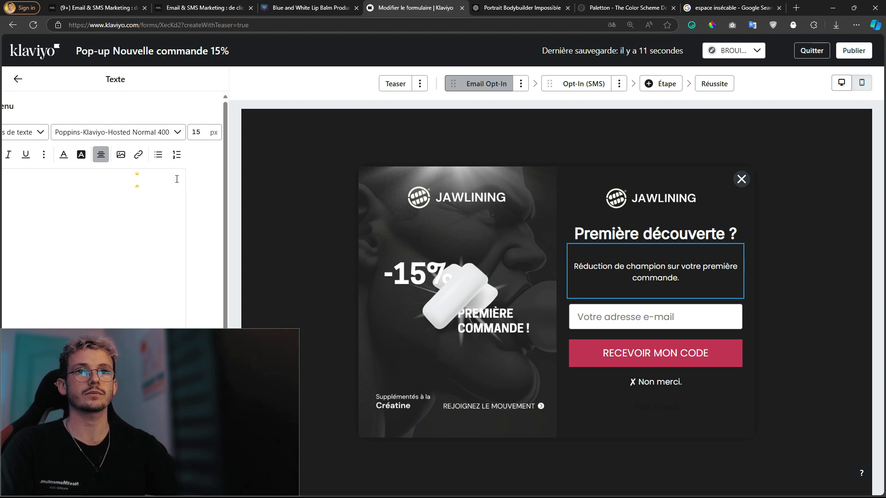
triple_click(176, 179)
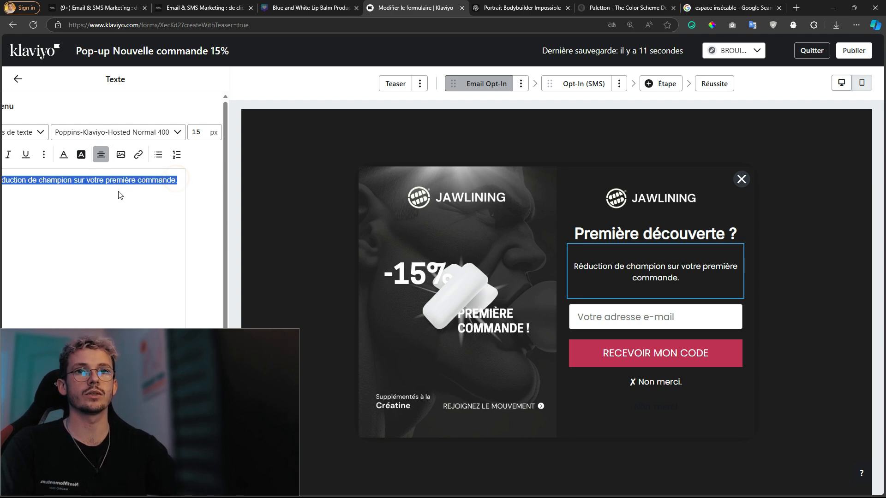
scroll(119, 196, "left", 1)
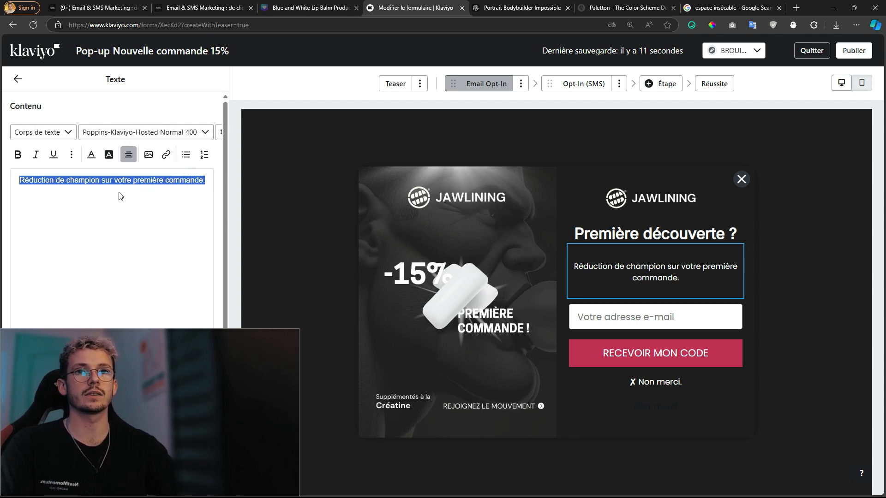
left_click(162, 180)
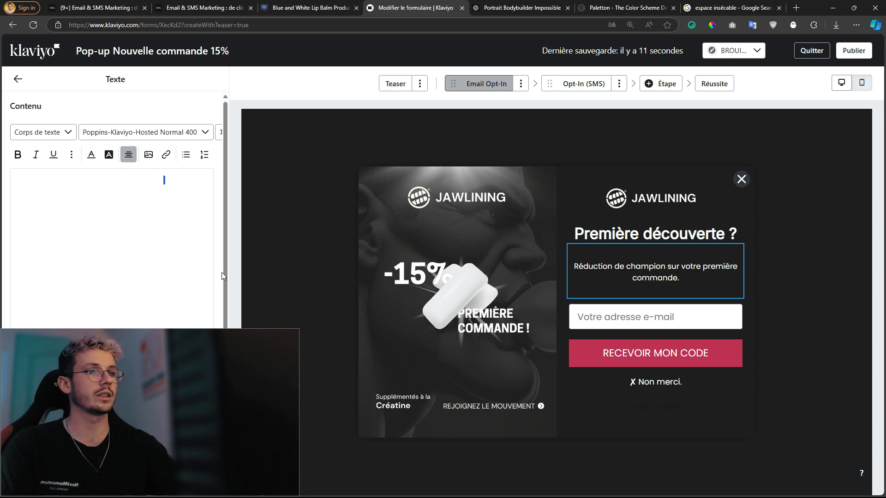
key("ctrl+v")
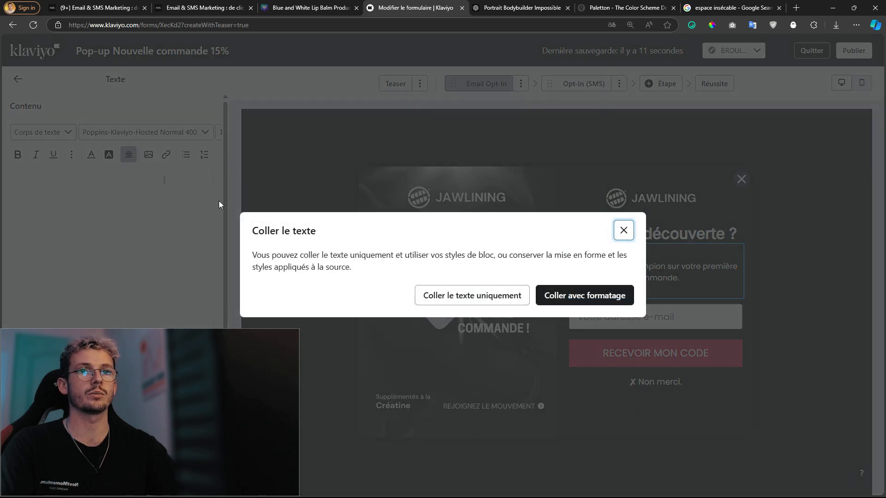
left_click(498, 301)
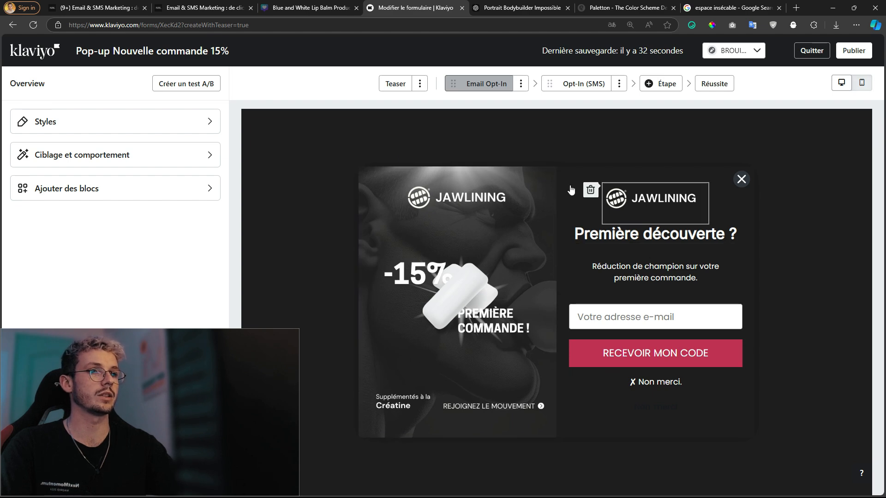
- In the form's targeting and behaviour settings, set the display timing to "En fonction des règles" and enable "Lorsque le visiteur quitte la page"
left_click(115, 157)
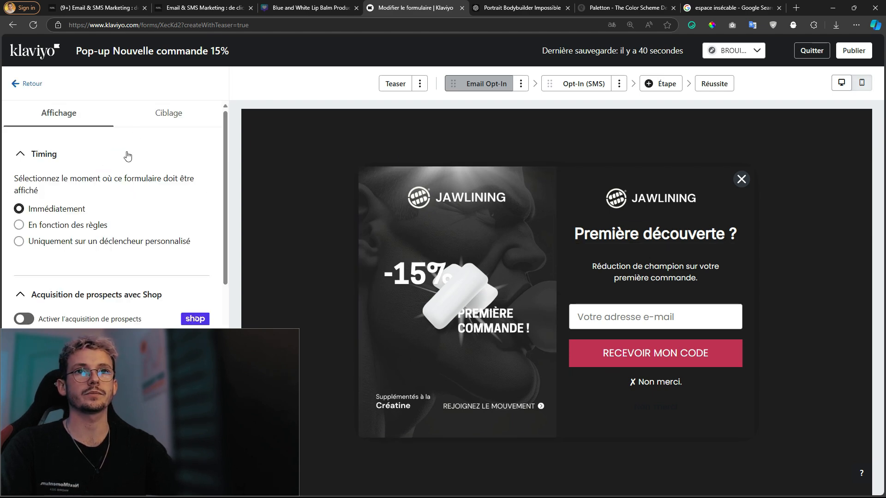
scroll(128, 159, "down", 4)
scroll(120, 173, "up", 4)
scroll(42, 182, "down", 1)
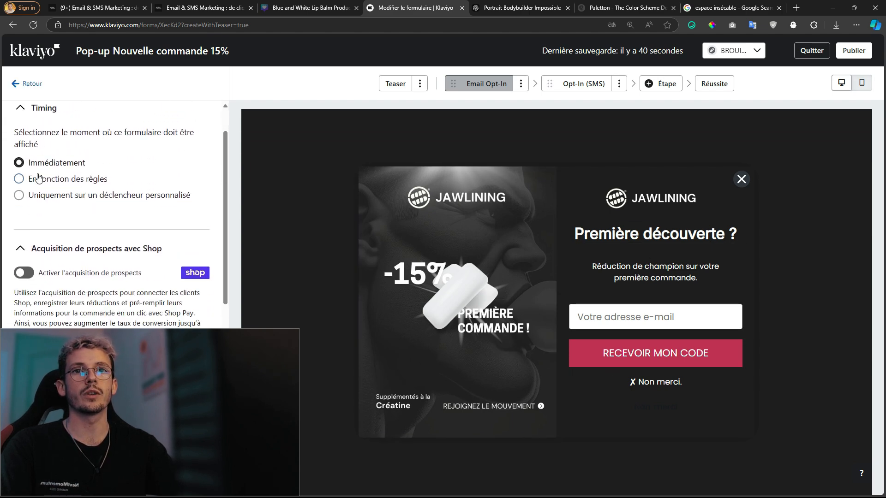
double_click(82, 163)
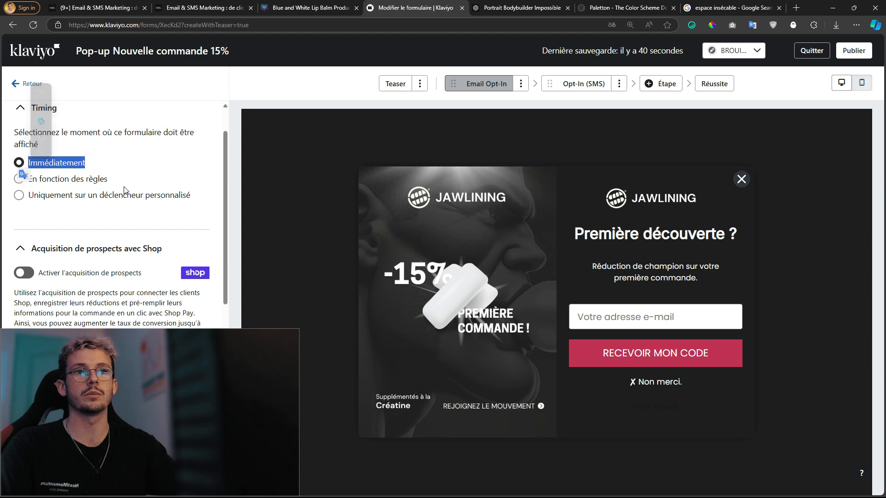
left_click(107, 227)
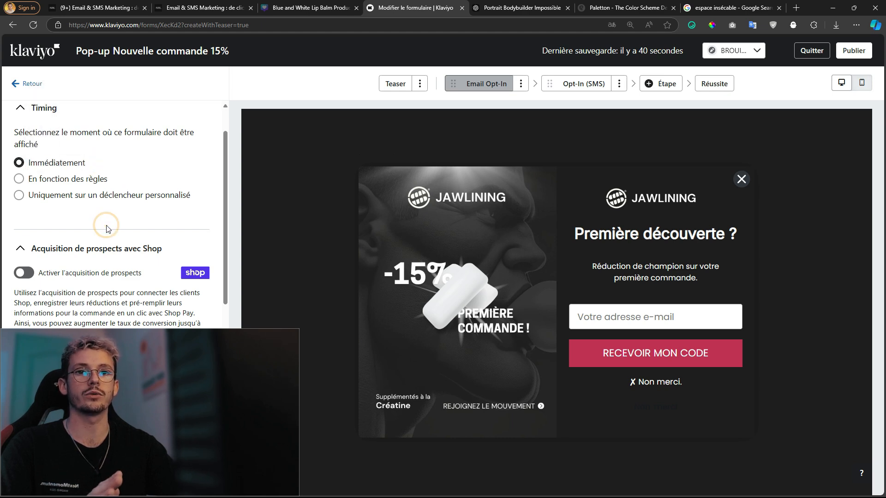
left_click(76, 182)
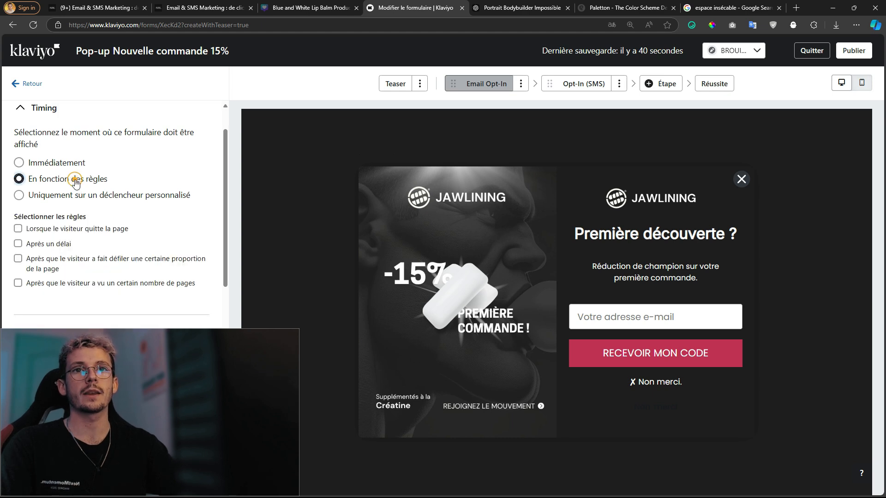
scroll(74, 182, "down", 2)
left_click(65, 139)
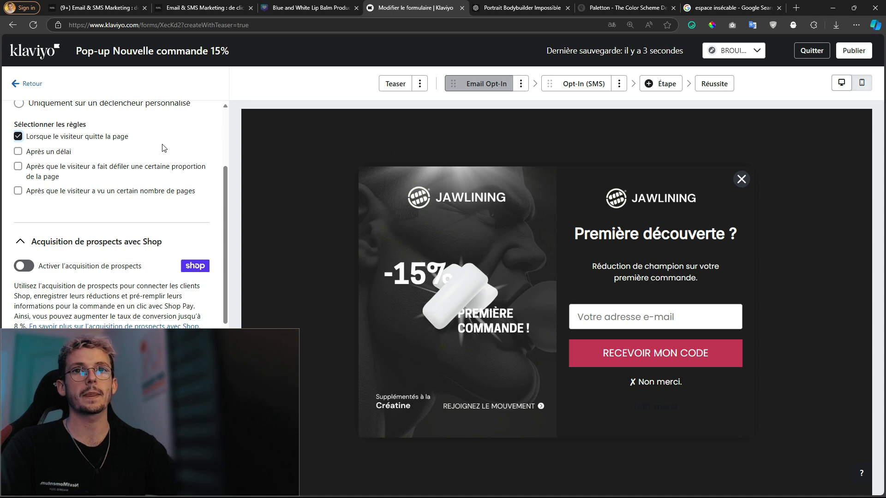
- Enable the "Après un délai" display rule and set its delay to 16 seconds
left_click(41, 153)
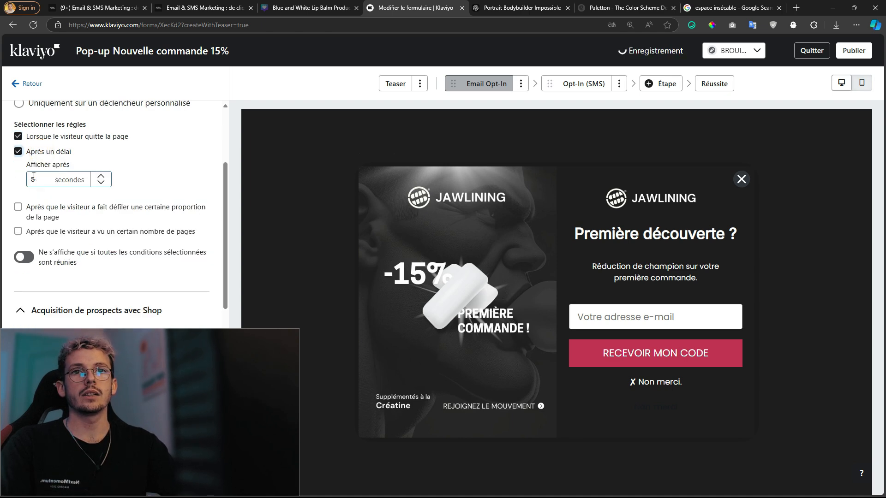
double_click(33, 178)
left_click(172, 178)
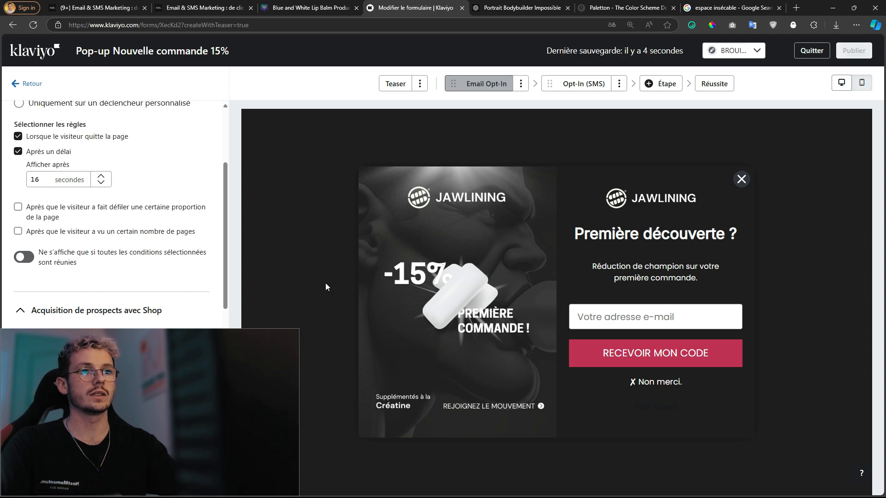
left_click(68, 181)
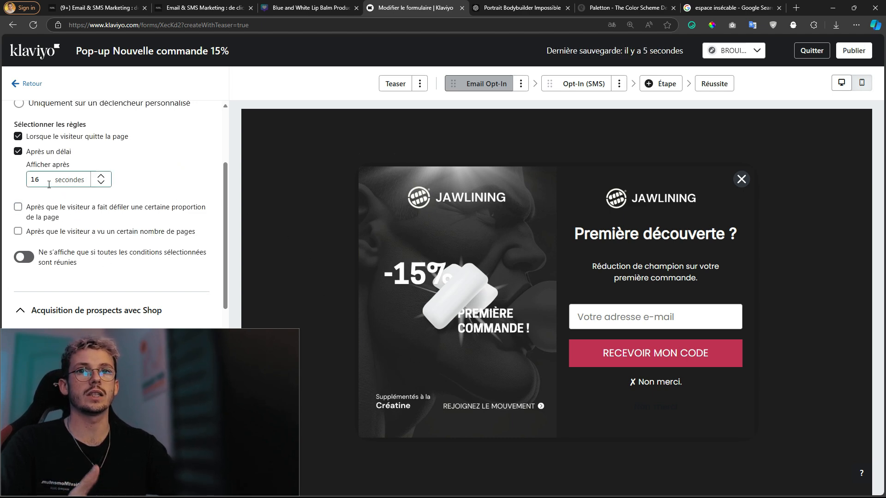
- Set the "Après un délai" display delay to 15 seconds and enable the scroll-proportion rule with a scroll distance of 80%
left_click(47, 182)
left_click(99, 184)
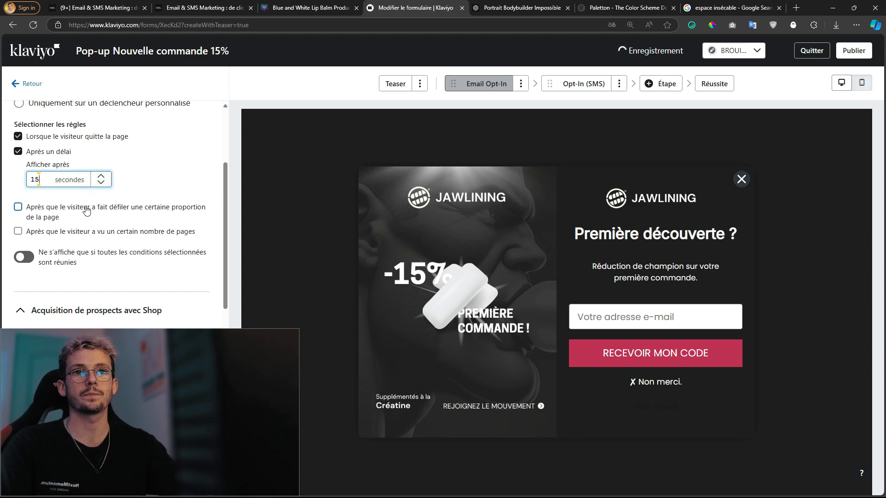
scroll(109, 223, "down", 1)
left_click(132, 168)
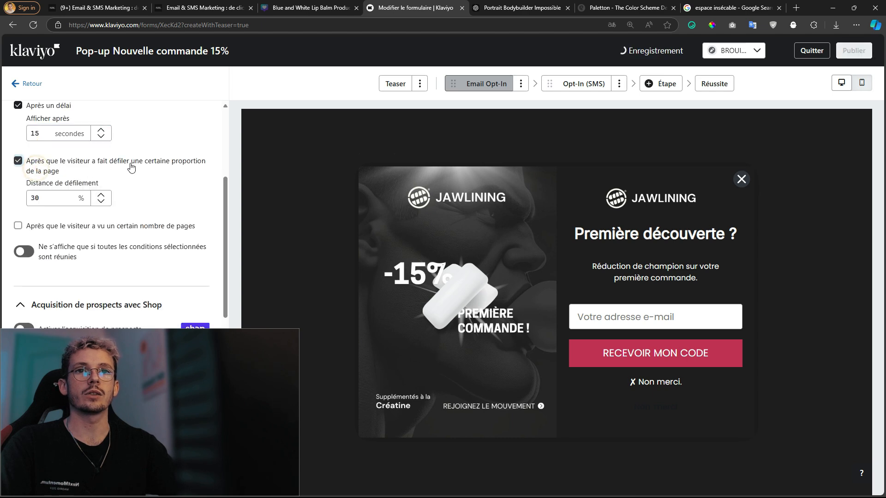
left_click(41, 197)
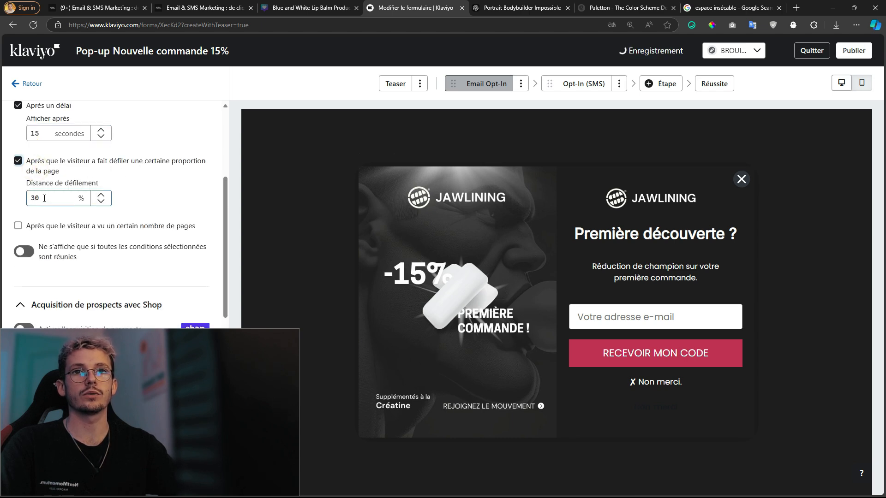
double_click(44, 199)
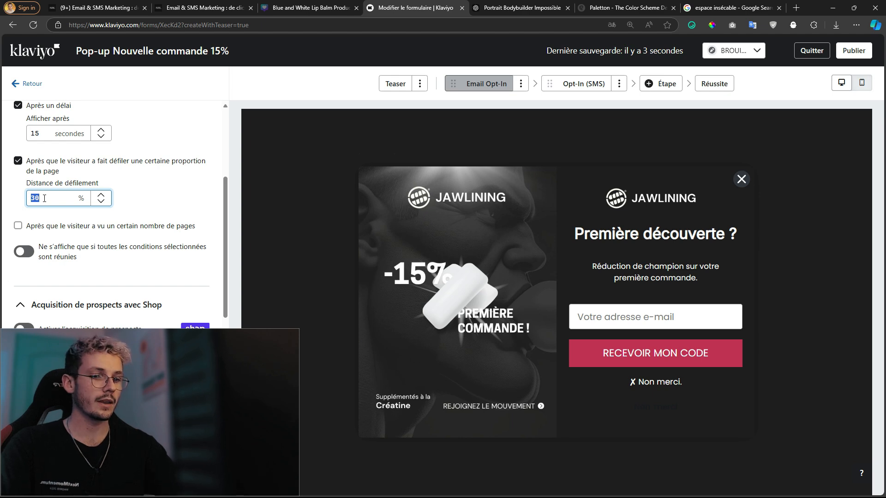
type("80")
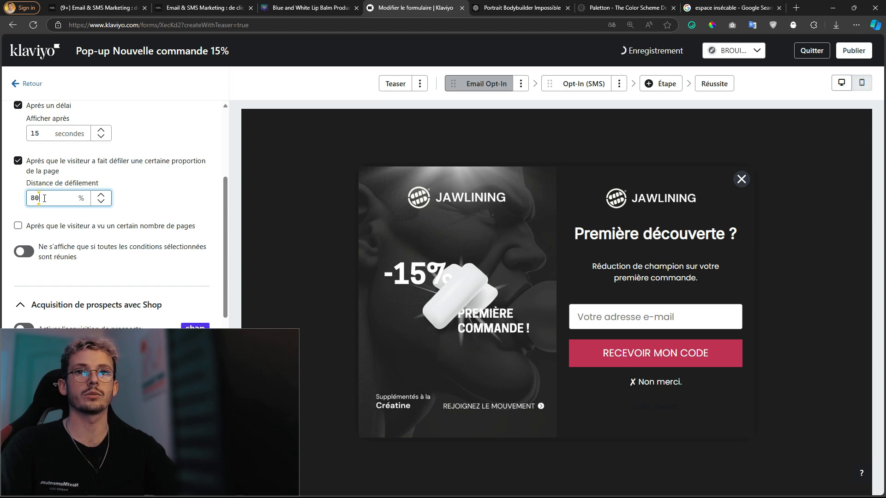
left_click(14, 199)
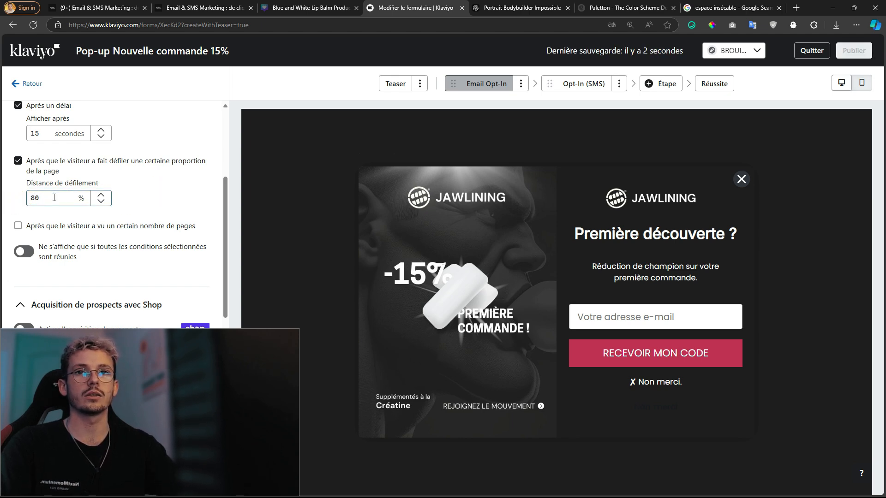
left_click(48, 198)
left_click(149, 198)
- Review the form's timing rules and the display options under "Appareils", including the "Ordinateur et mobile" choice
scroll(149, 201, "up", 2)
scroll(149, 204, "up", 1)
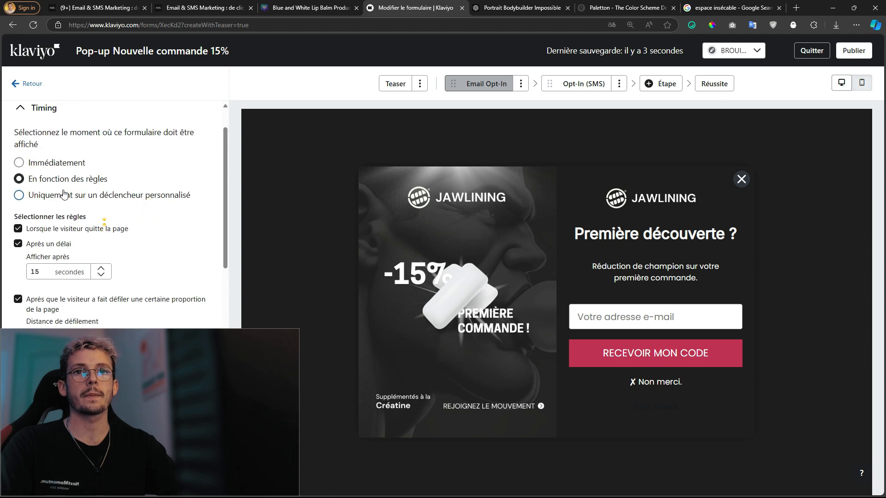
scroll(79, 181, "down", 5)
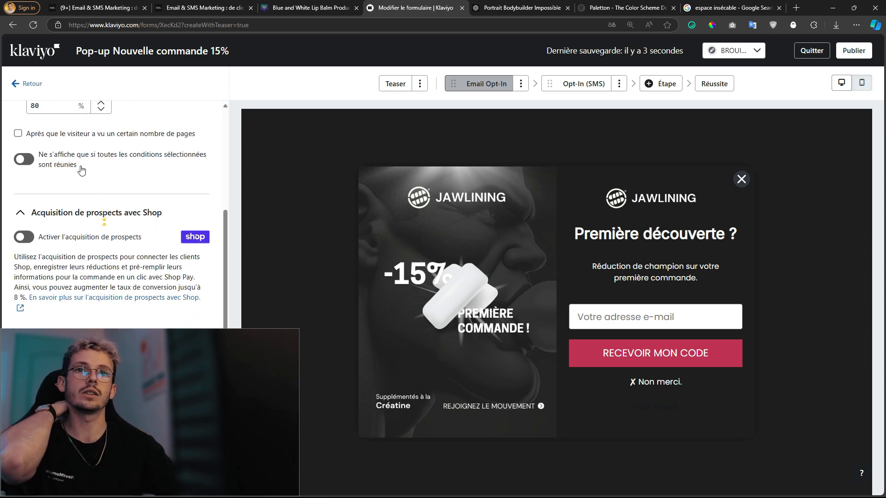
scroll(105, 199, "up", 5)
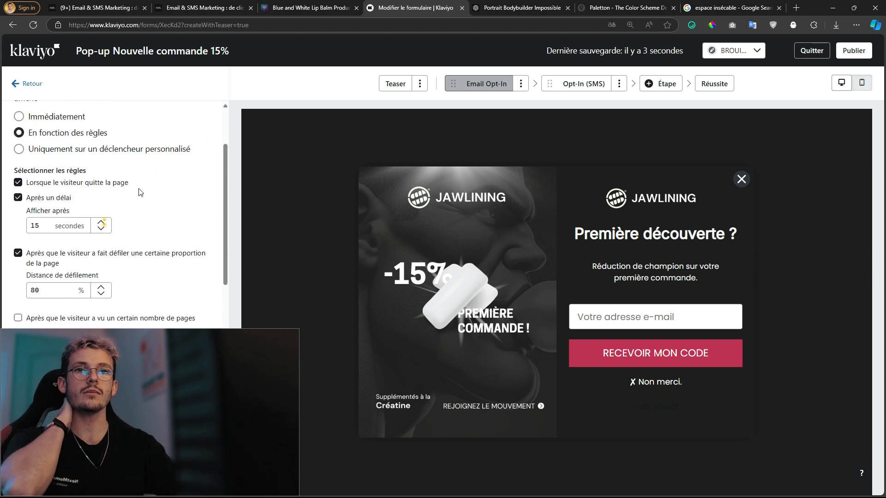
scroll(105, 199, "down", 2)
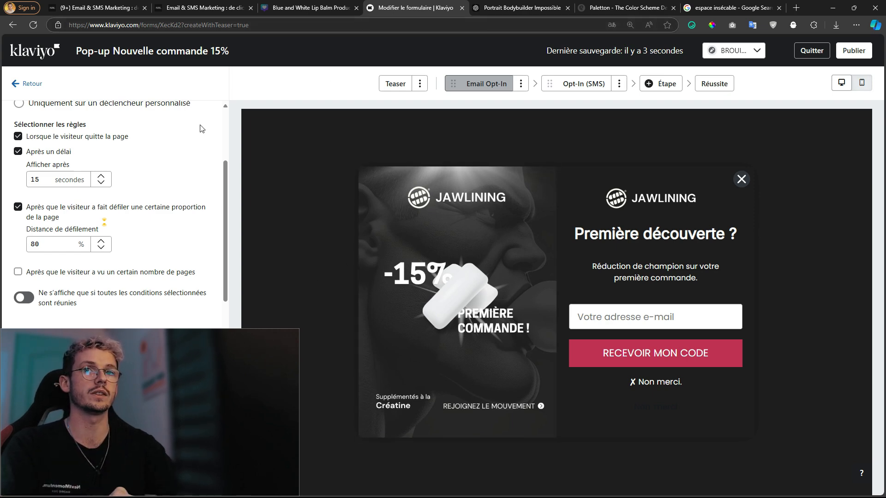
double_click(37, 180)
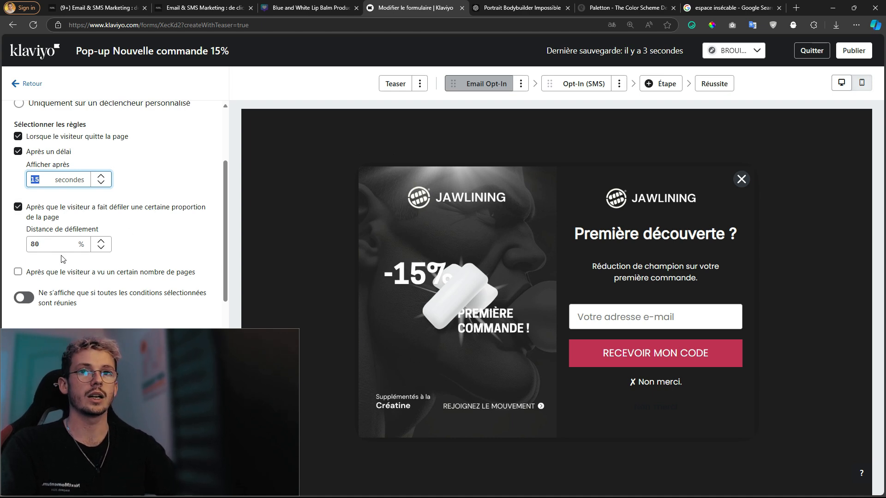
left_click(147, 176)
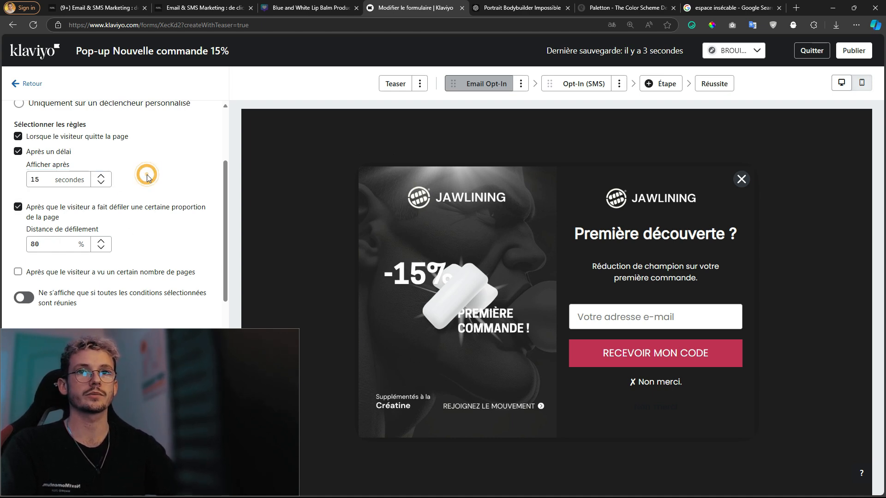
scroll(147, 176, "up", 3)
scroll(146, 176, "down", 6)
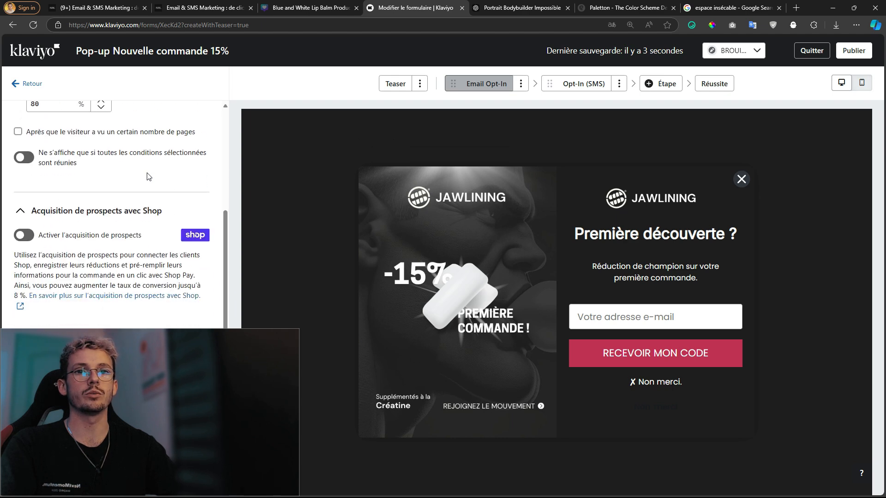
scroll(147, 177, "up", 2)
scroll(146, 176, "down", 10)
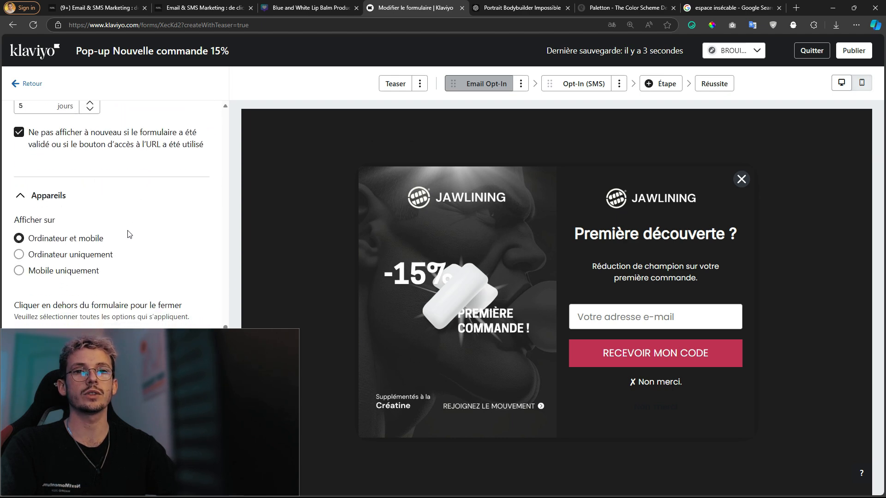
left_click_drag(28, 188, 113, 194)
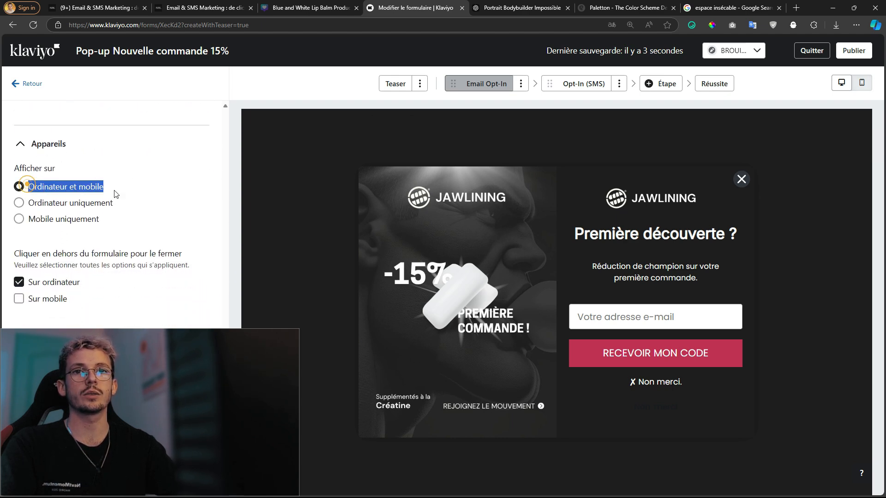
left_click(118, 243)
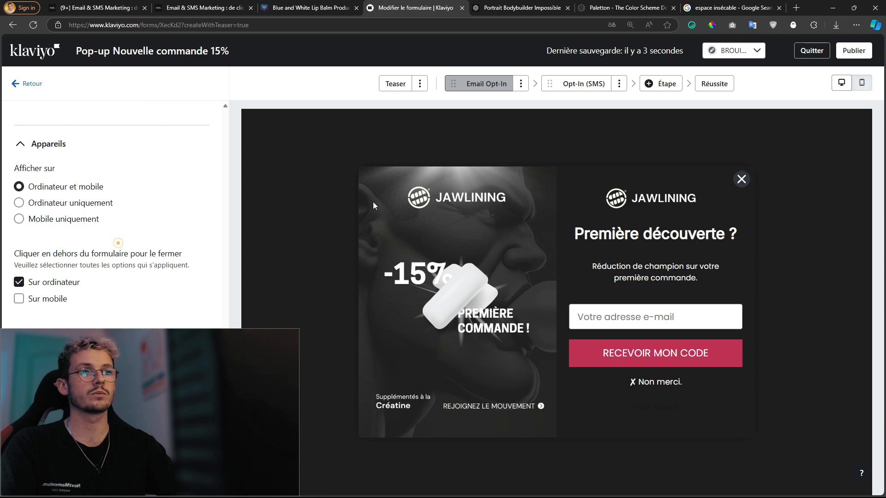
- Preview the form on mobile and try limiting its display to "Ordinateur uniquement" and "Mobile uniquement"
left_click(862, 82)
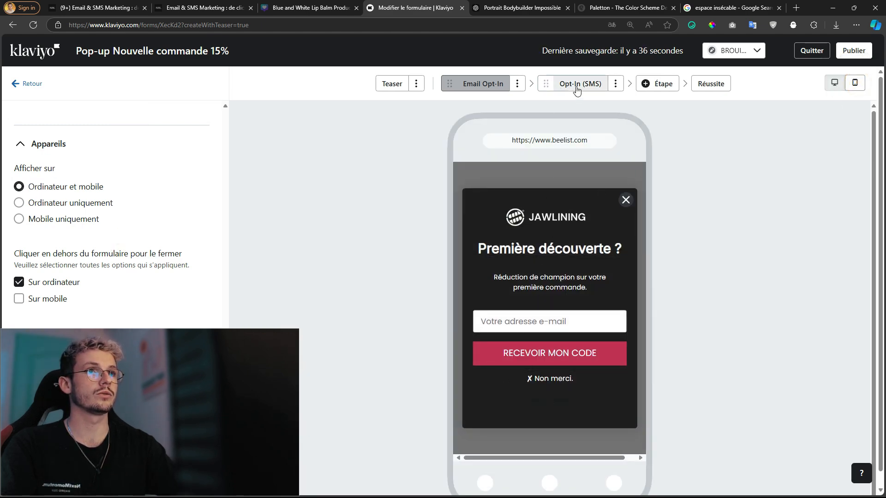
left_click(66, 206)
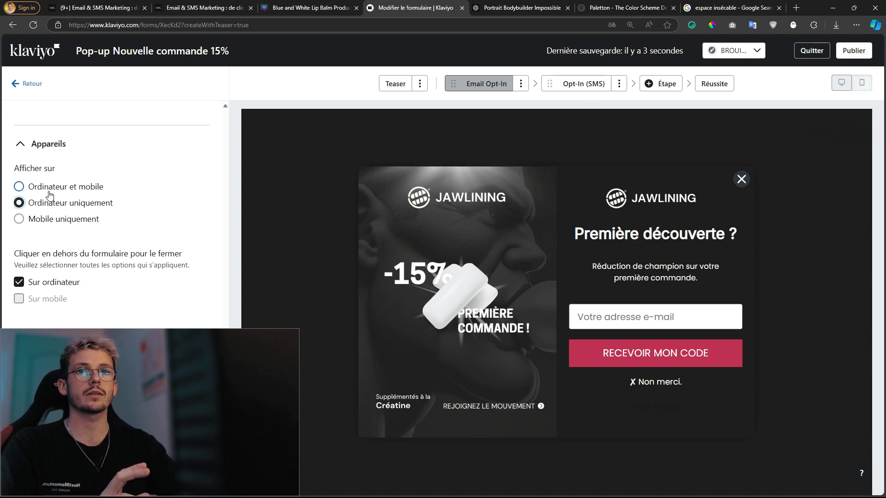
left_click(50, 221)
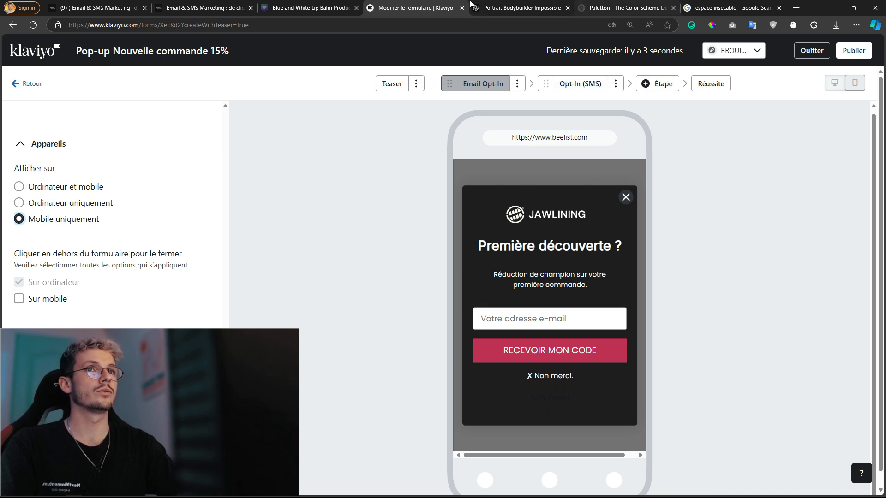
- View the -15% visual in Canva, and back in the Klaviyo form, set the display devices to "Ordinateur et mobile"
left_click(312, 5)
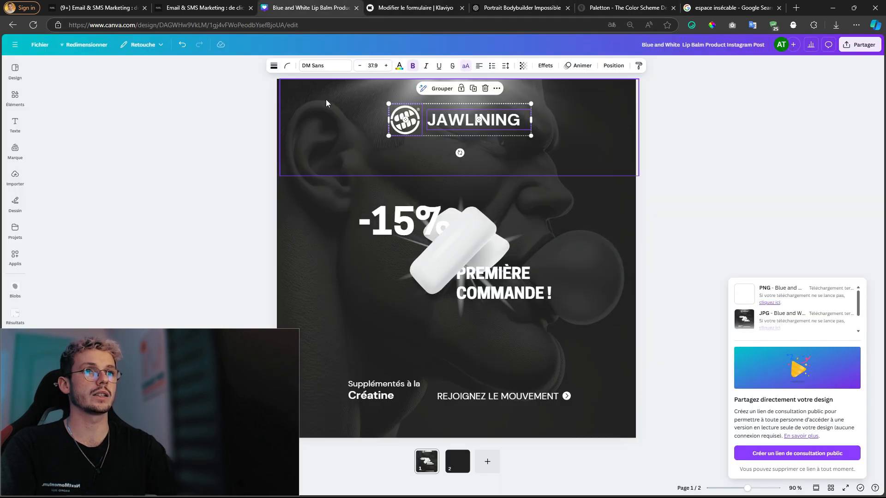
left_click(231, 254)
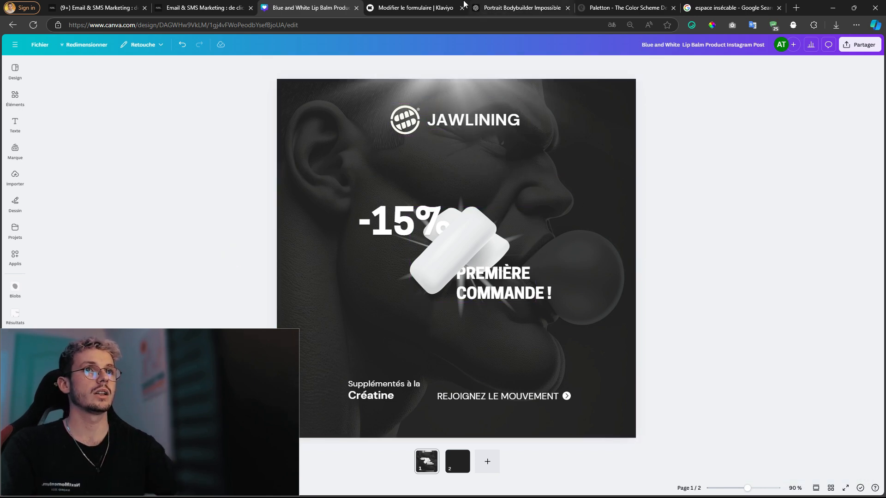
left_click(411, 8)
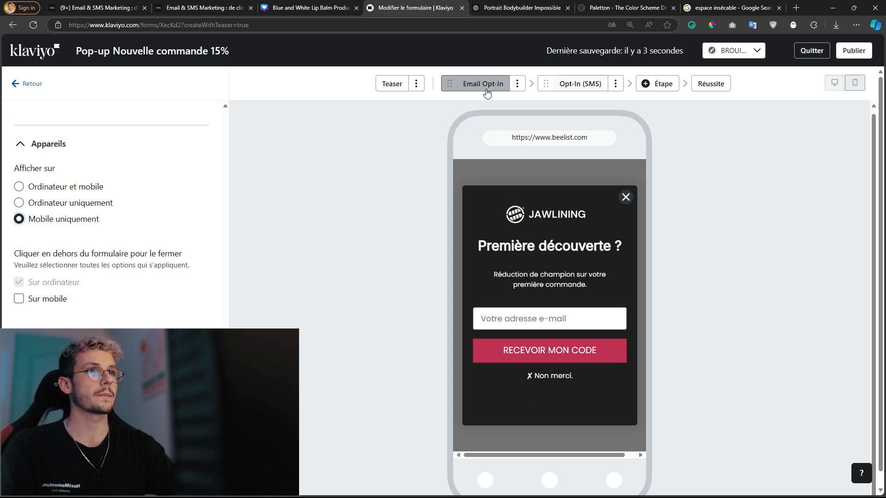
left_click(54, 187)
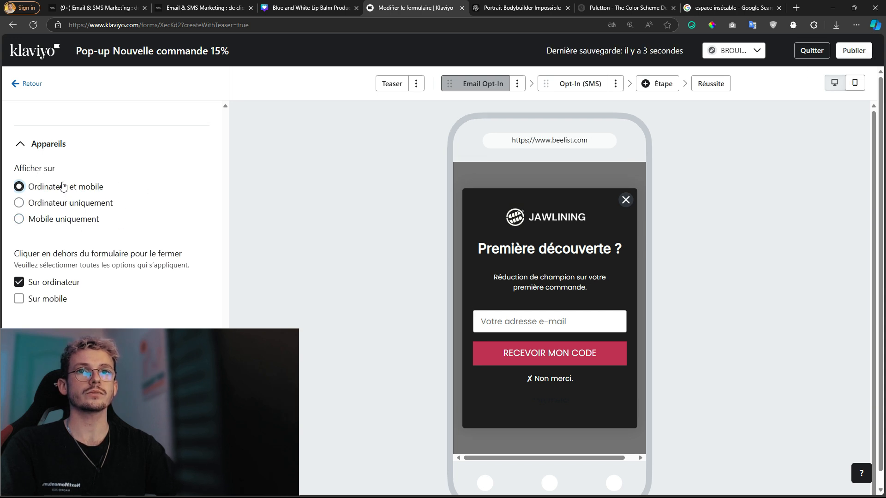
- Compare the desktop and mobile previews of the Email Opt-In step and inspect the dark "Non, merci" button beneath "✗ Non merci."
left_click(834, 82)
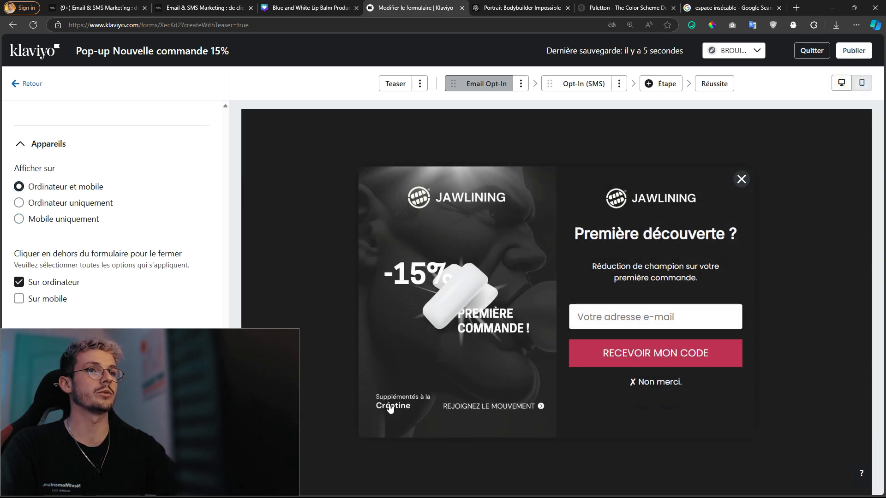
left_click(861, 81)
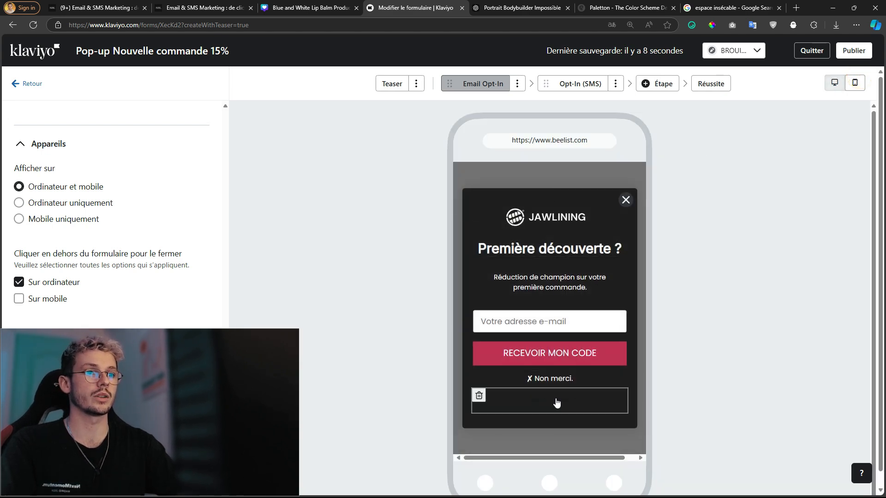
left_click(557, 403)
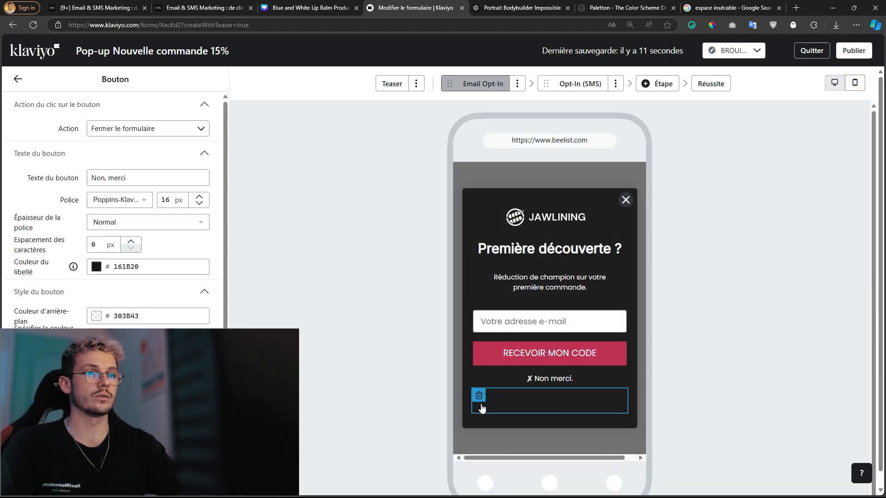
left_click(833, 83)
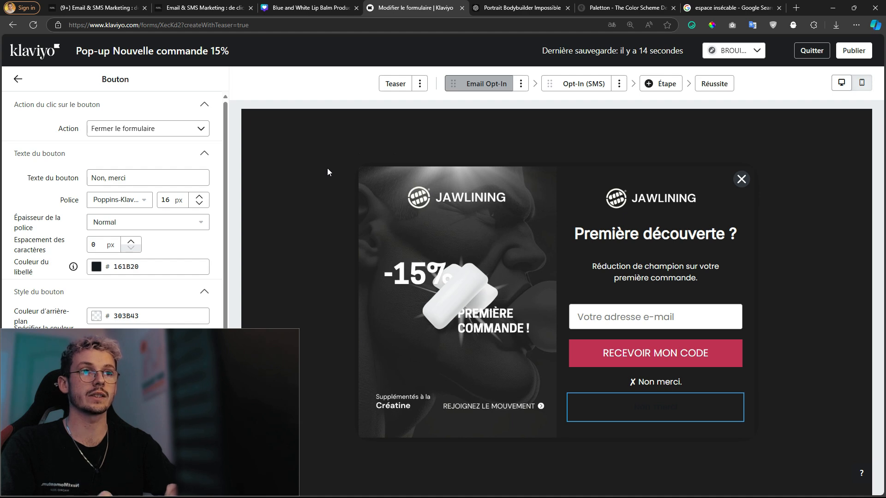
left_click(861, 83)
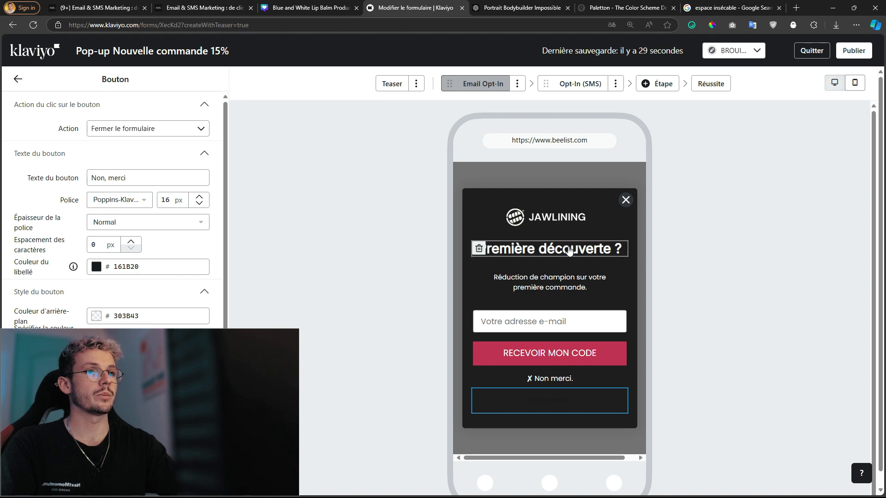
left_click(834, 83)
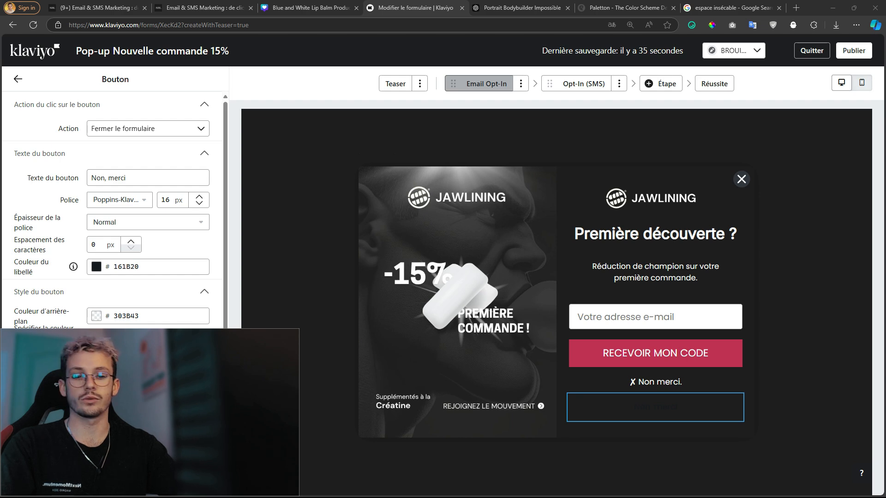
- Add a text block below "✗ Non merci." reading "En vous inscrivant, vous acceptez de recevoir des communications par e-mail. Vous pourrez vous désinscrire à tout moment."
left_click(17, 78)
left_click(95, 188)
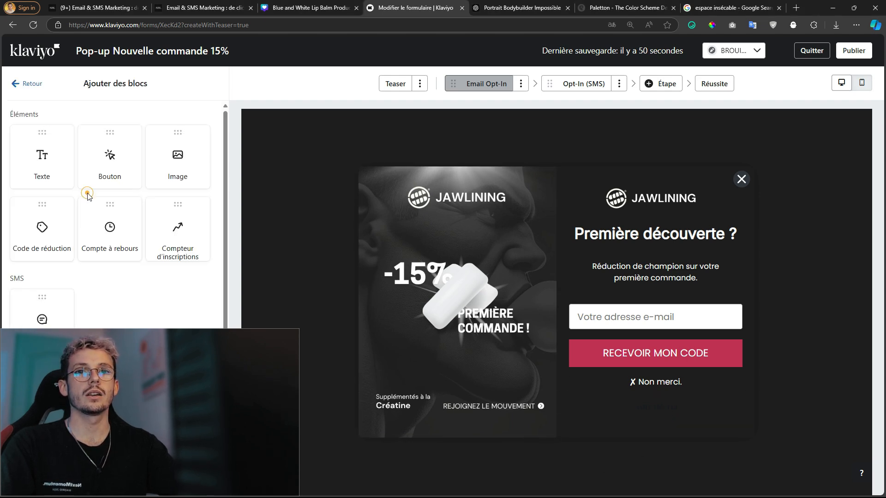
left_click_drag(54, 159, 661, 397)
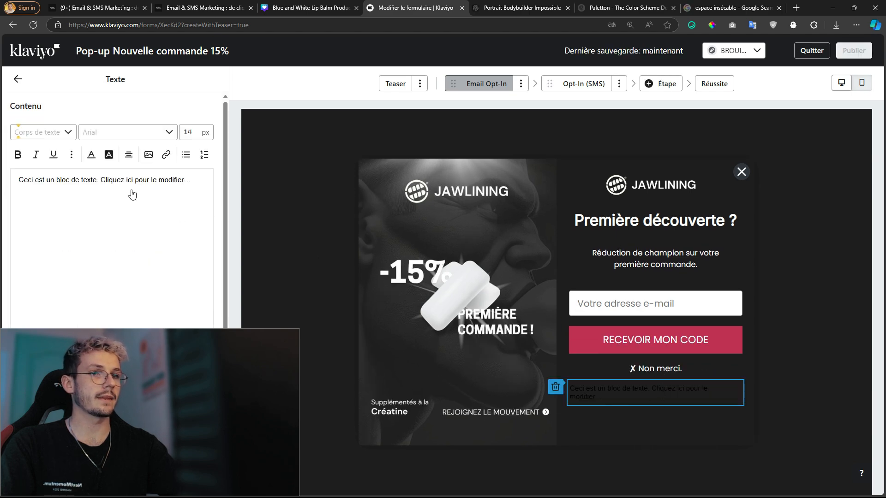
type("En vous inscrivant, vous acceptez de recevoir des communications par e-mail. Vous pourrez vous désinscrire à tout moment.")
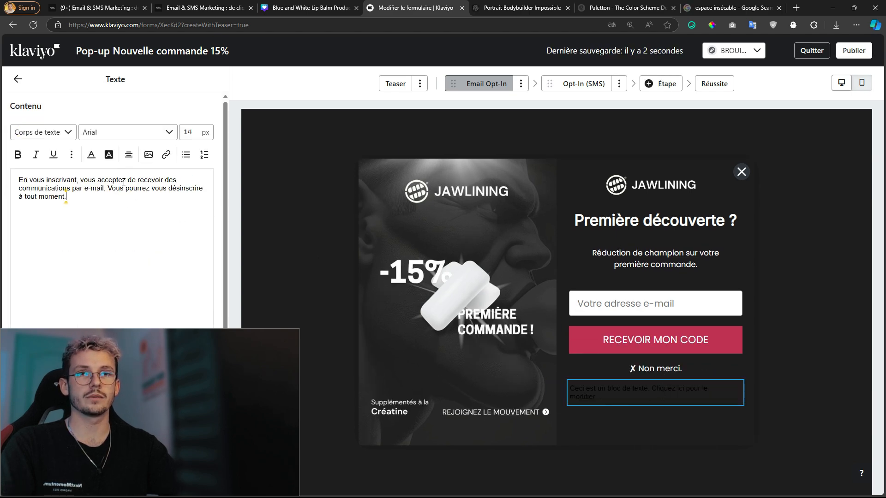
- Format the whole e-mail consent notice in italics with the white text colour FFFFFF
triple_click(91, 197)
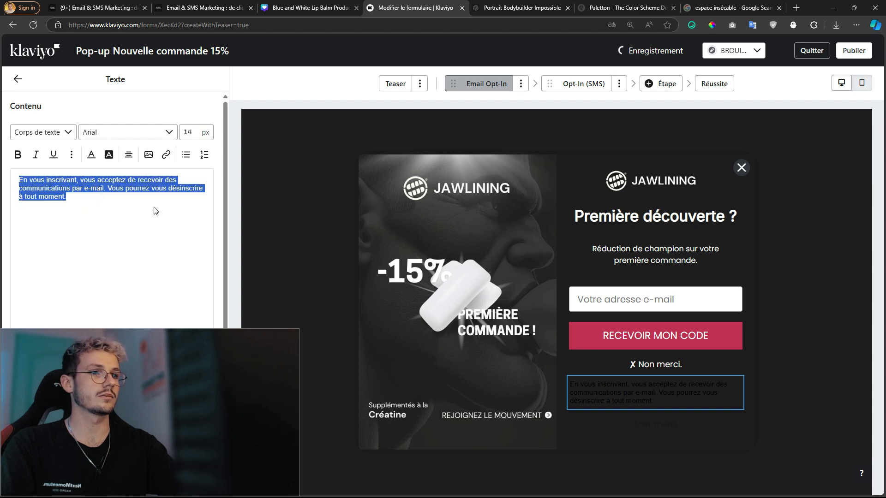
key("ctrl+i")
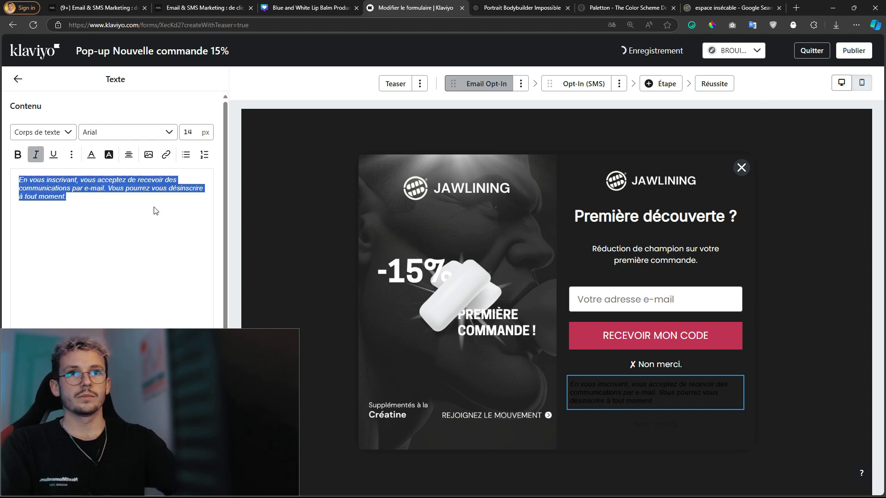
left_click(91, 154)
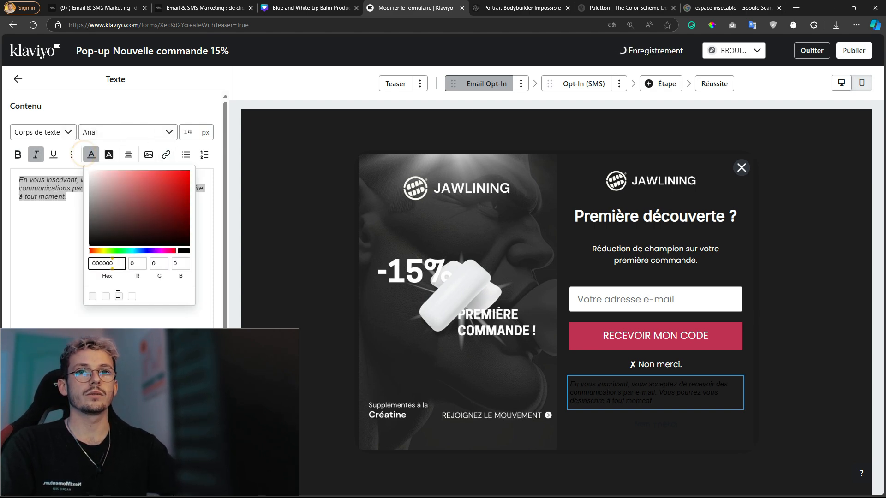
left_click(132, 298)
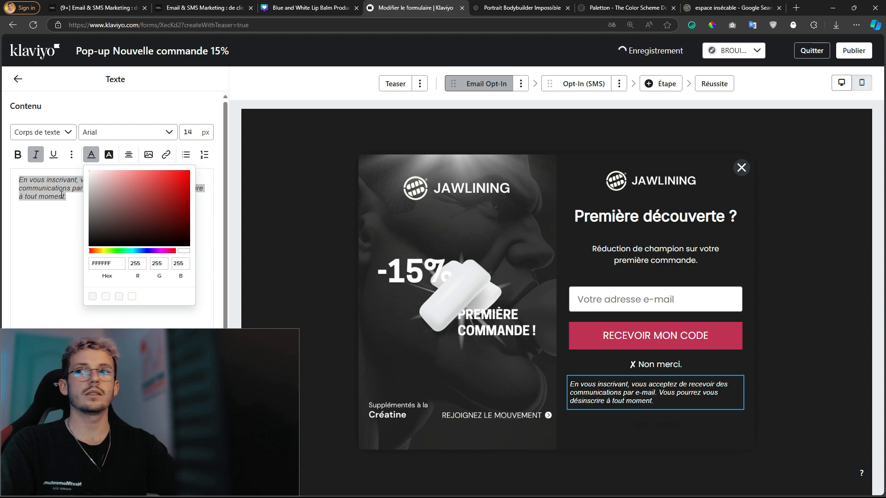
left_click(159, 133)
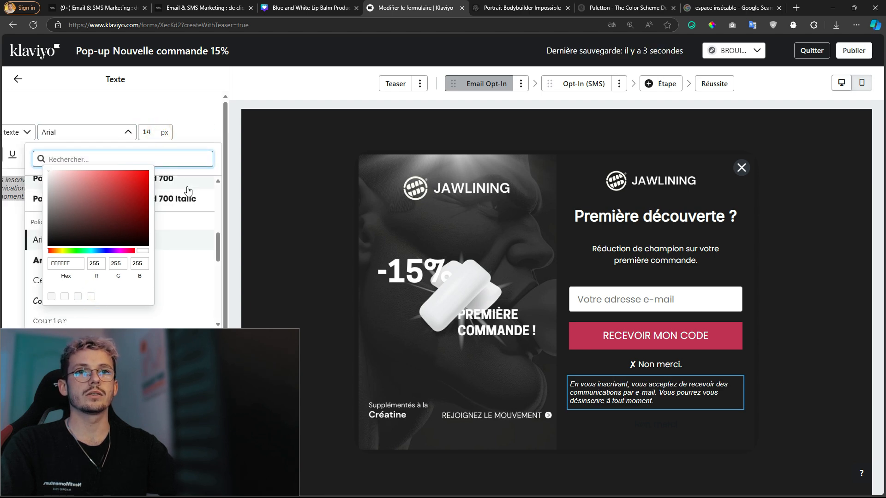
scroll(184, 210, "up", 3)
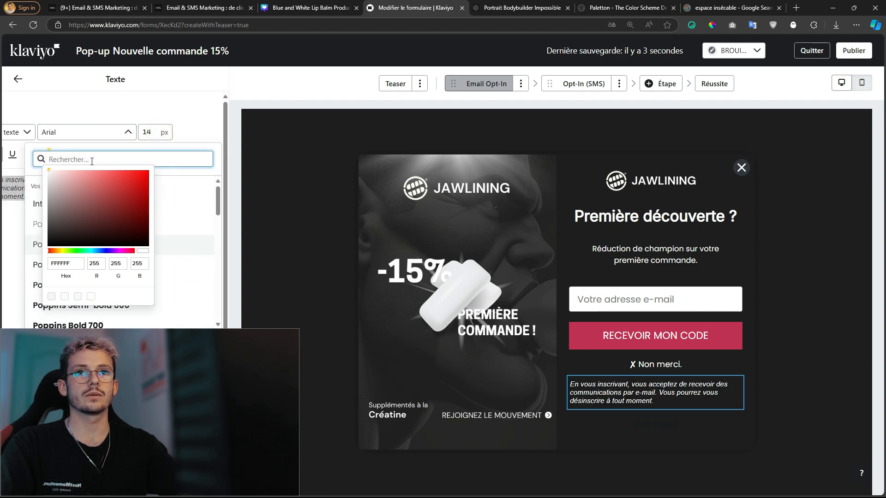
left_click(21, 205)
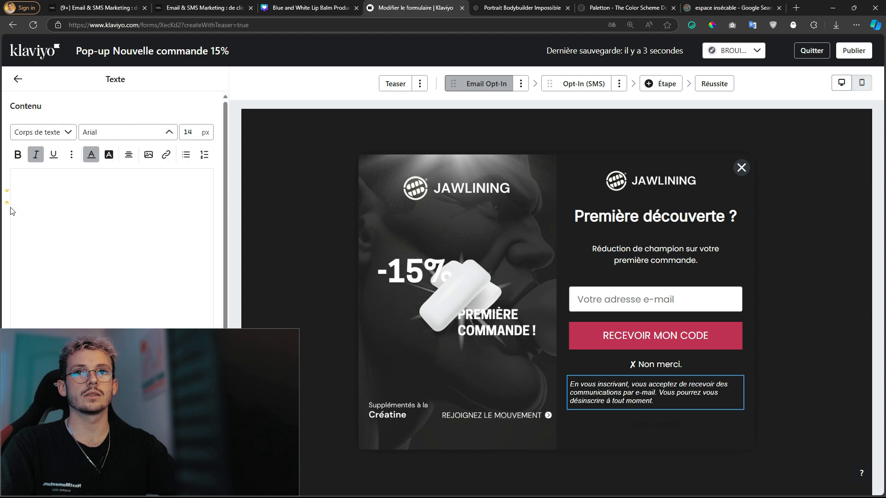
- Try Poppins Light 300 on the consent notice and set its font to Poppins Extra-light 200
triple_click(130, 188)
left_click(91, 154)
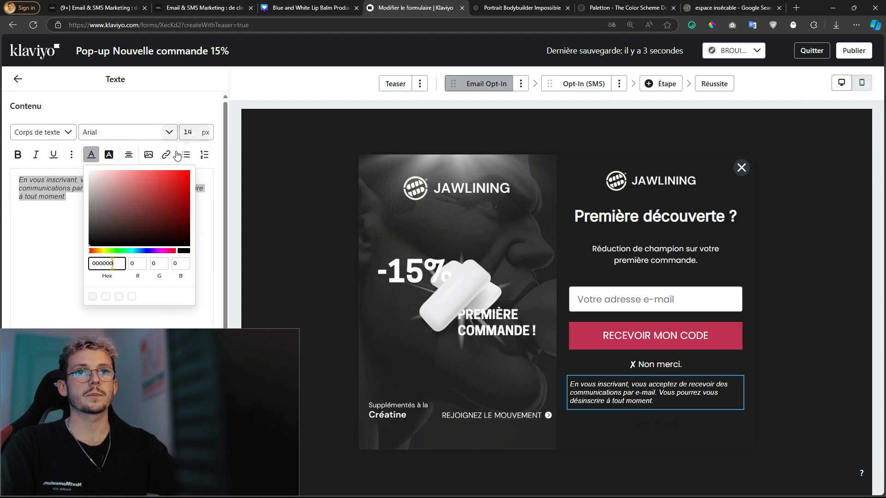
left_click(119, 132)
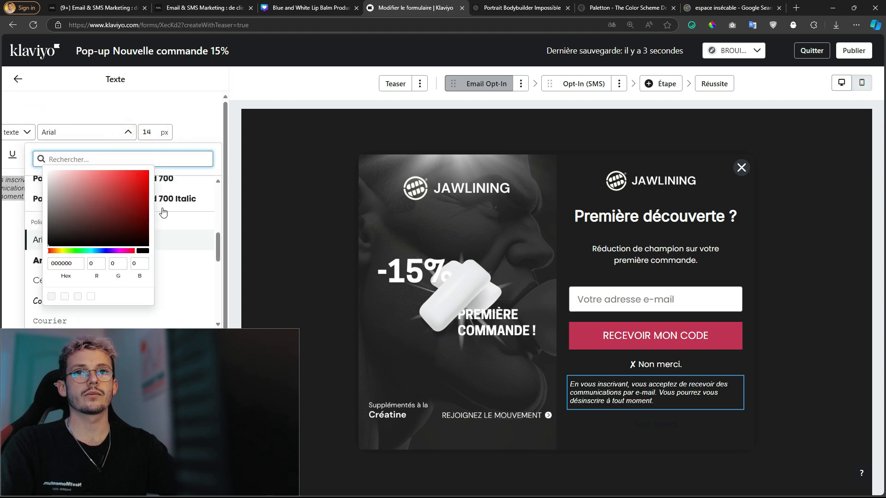
scroll(163, 212, "up", 5)
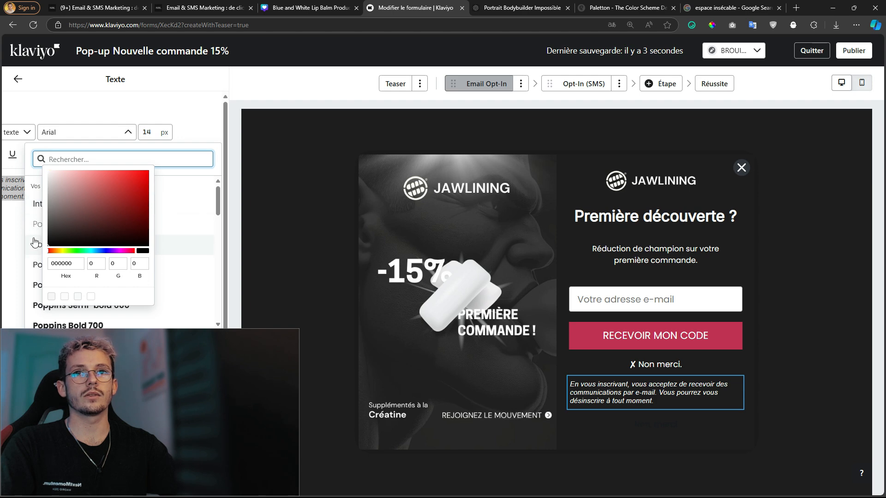
left_click(36, 251)
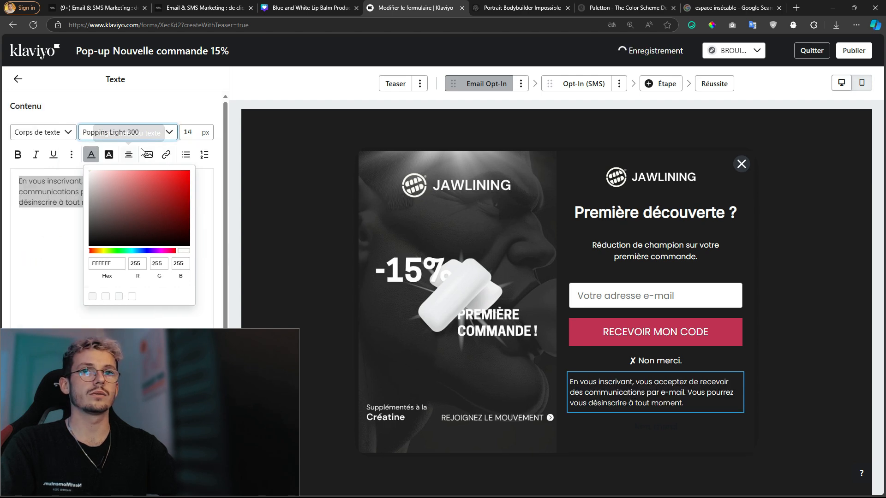
left_click(153, 135)
left_click(32, 225)
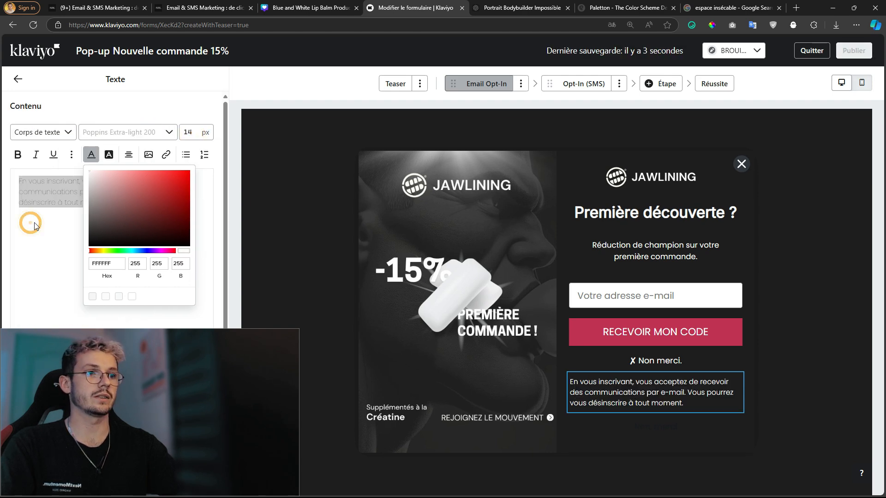
left_click(73, 156)
left_click(90, 157)
left_click(92, 157)
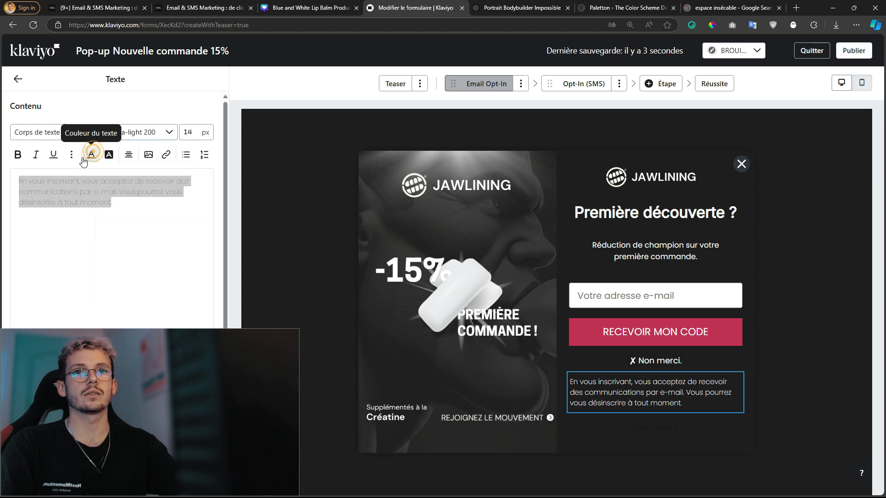
- Set the consent notice's line height to 120%, after trying 110% and 115%
left_click(71, 154)
left_click(92, 175)
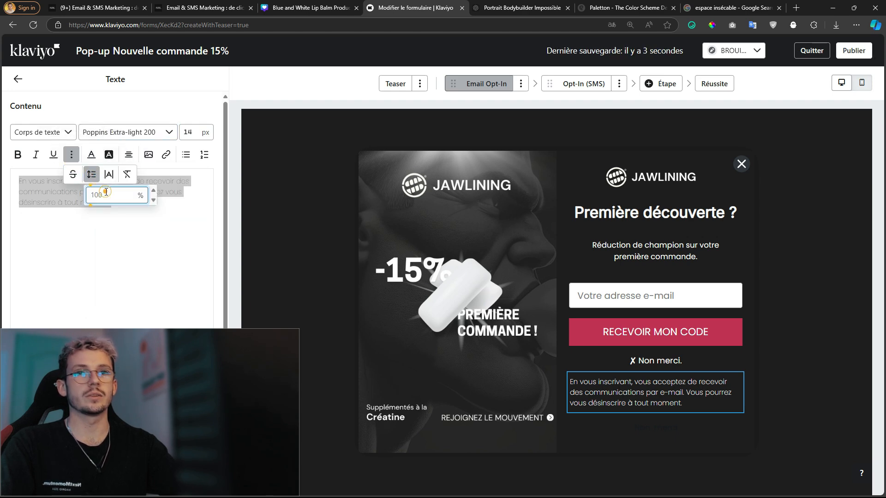
left_click(106, 192)
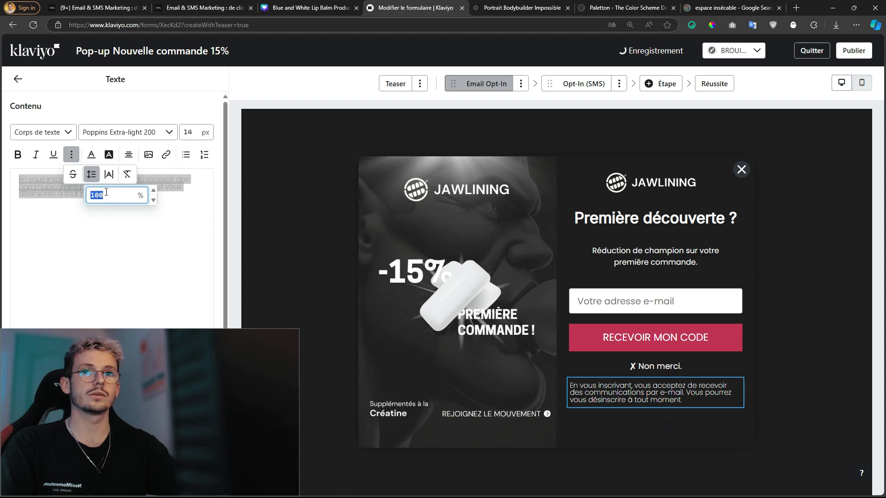
type("110")
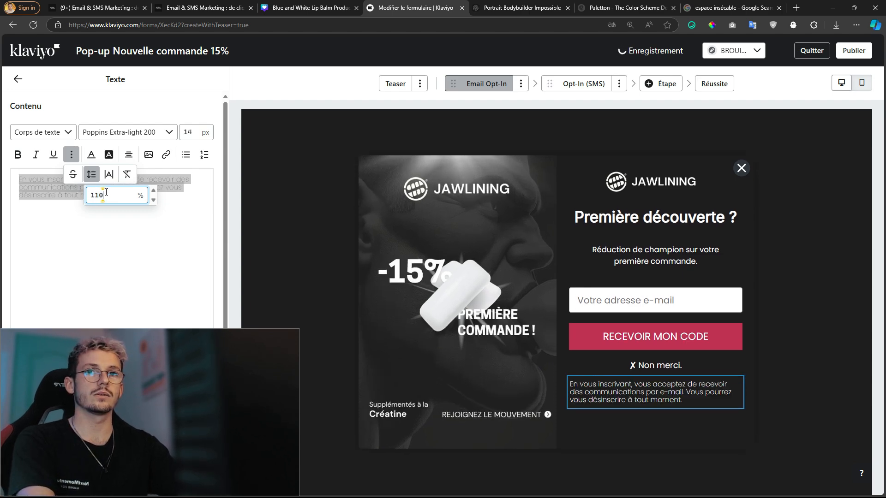
key("BackSpace")
type("5")
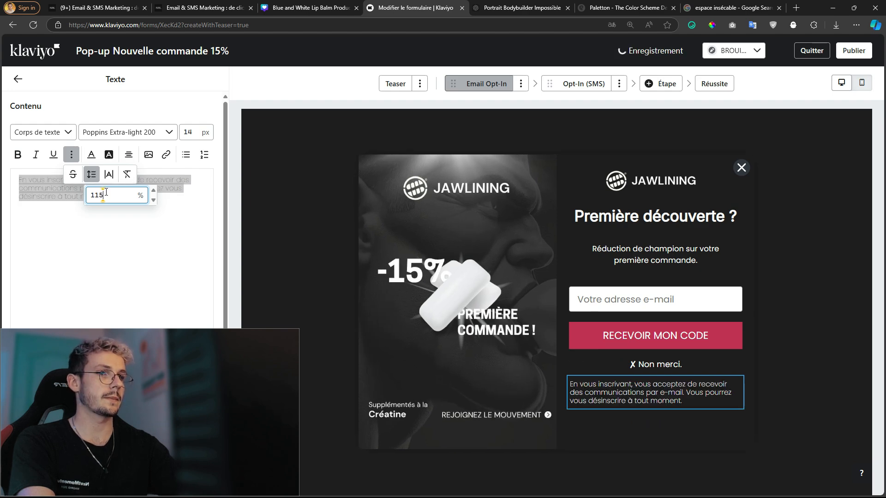
key("BackSpace")
key("BackSpace")
type("20")
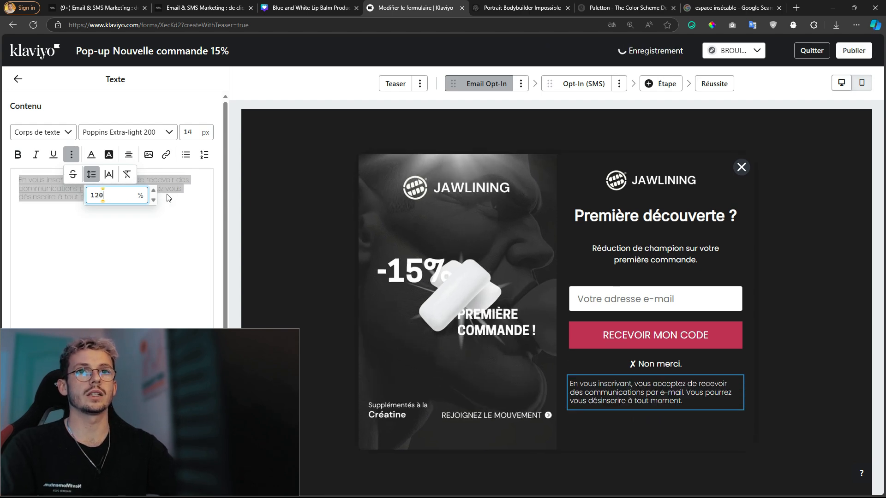
left_click(166, 196)
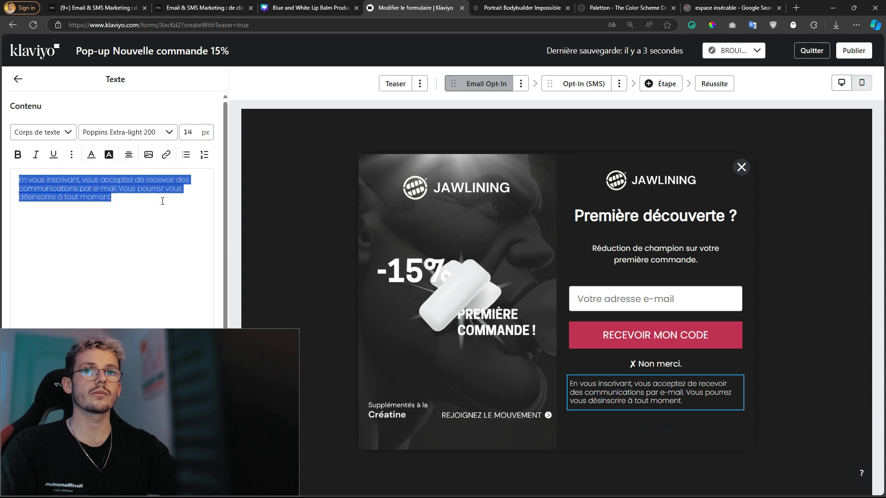
- Make the consent notice italic and set its font size to 13 px
left_click(36, 156)
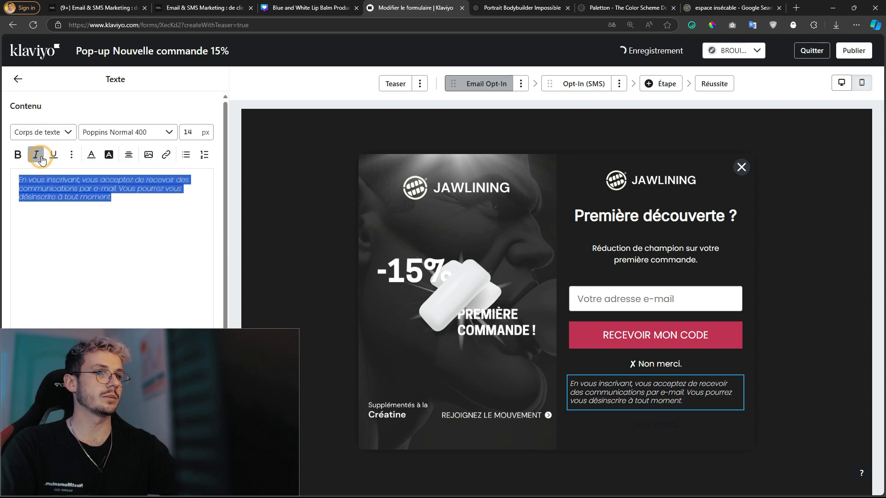
left_click(187, 133)
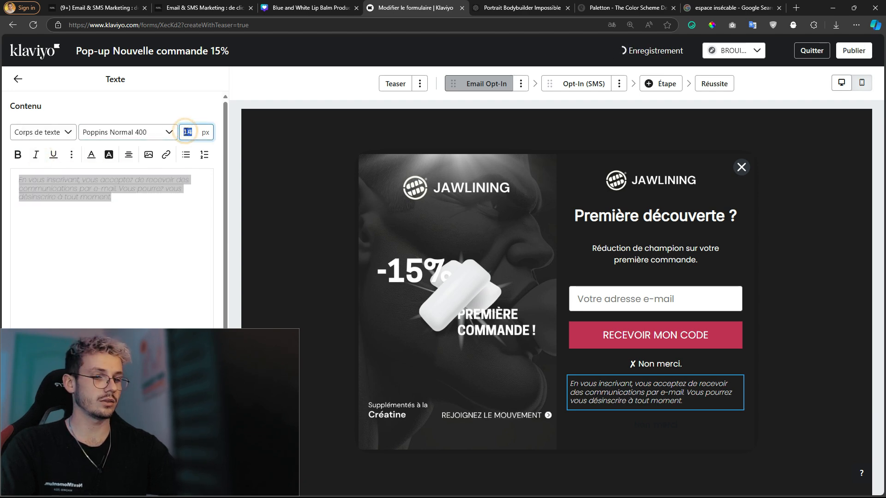
type("13")
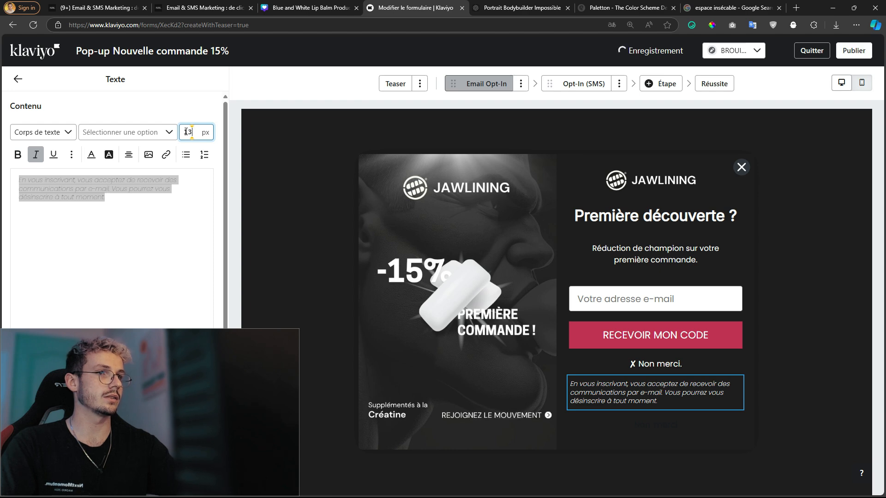
left_click(818, 250)
- Delete the dark "Non, merci" button block beneath the consent notice and confirm the deletion
left_click(606, 427)
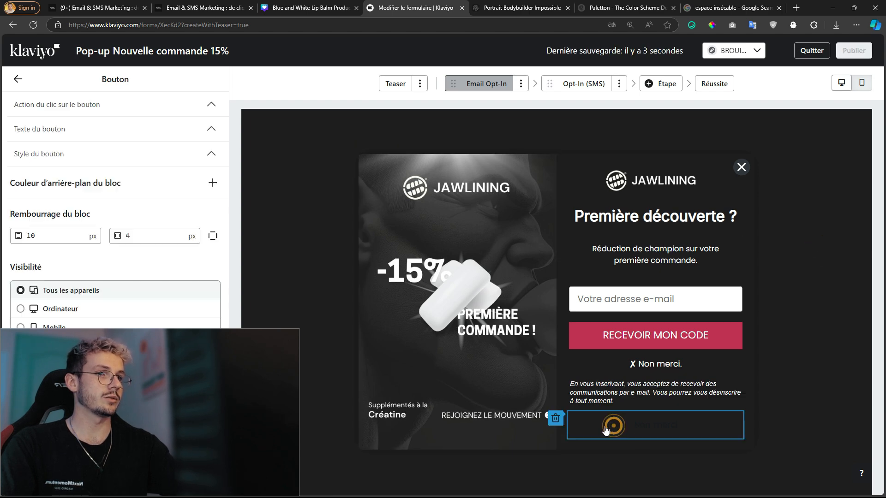
left_click(556, 419)
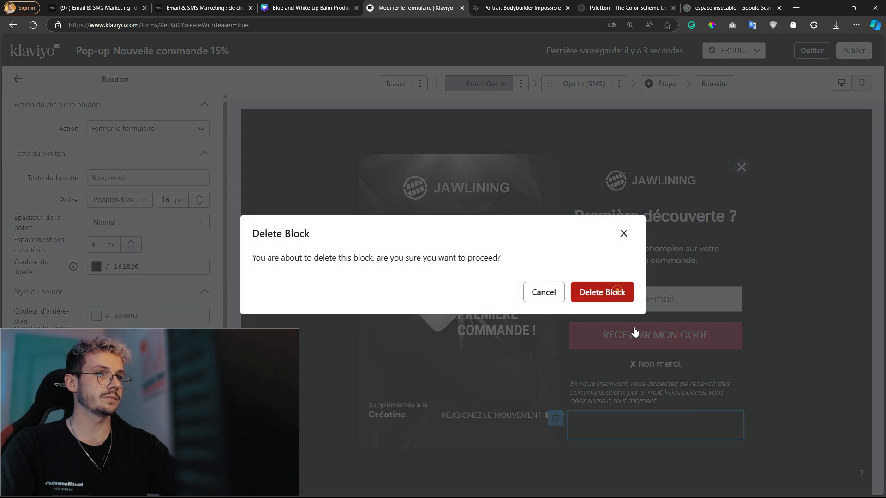
left_click(616, 291)
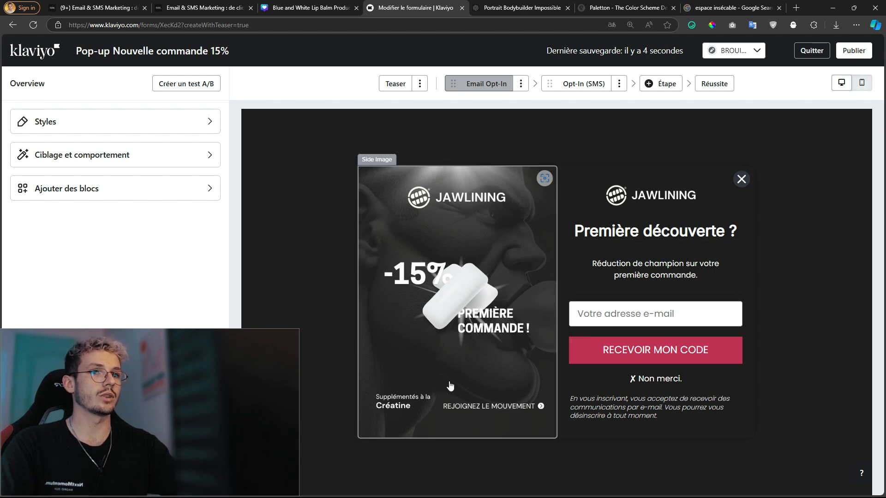
- Switch to Canva, remove the JAWLINING logo from the -15% visual, and use the simplified visual as the Klaviyo form's side image
left_click(322, 8)
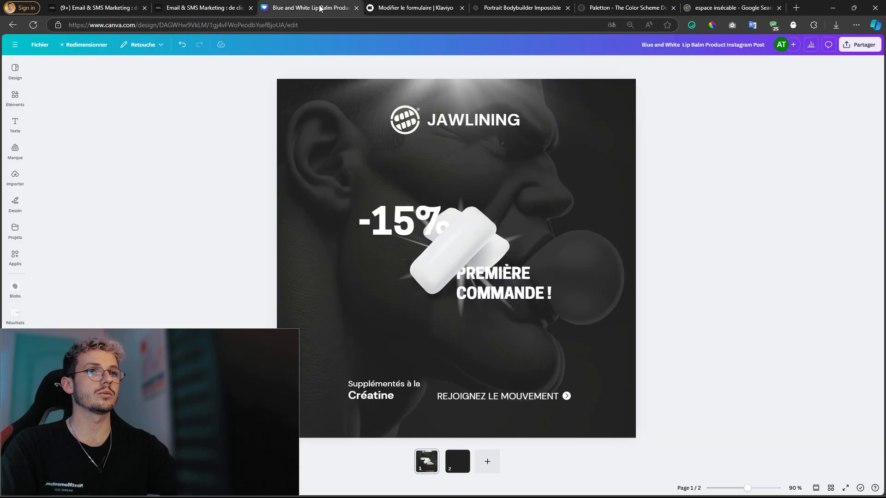
left_click(414, 124)
left_click(477, 120, "shift")
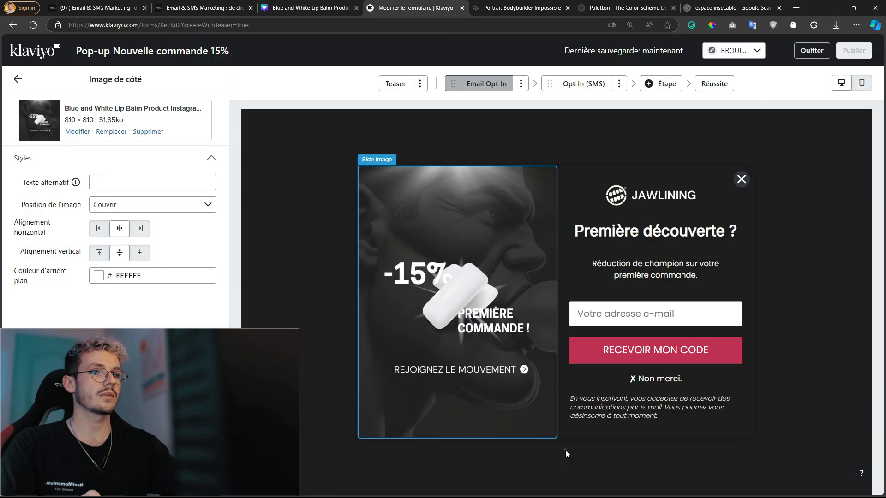
left_click(566, 449)
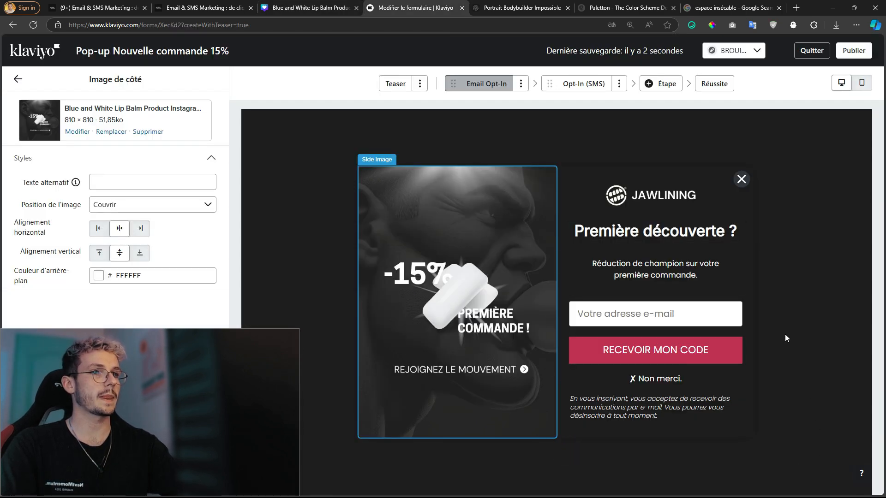
- Set the font of "Réduction de champion sur votre première commande." to Poppins Light 300 and return to the form overview
left_click(651, 281)
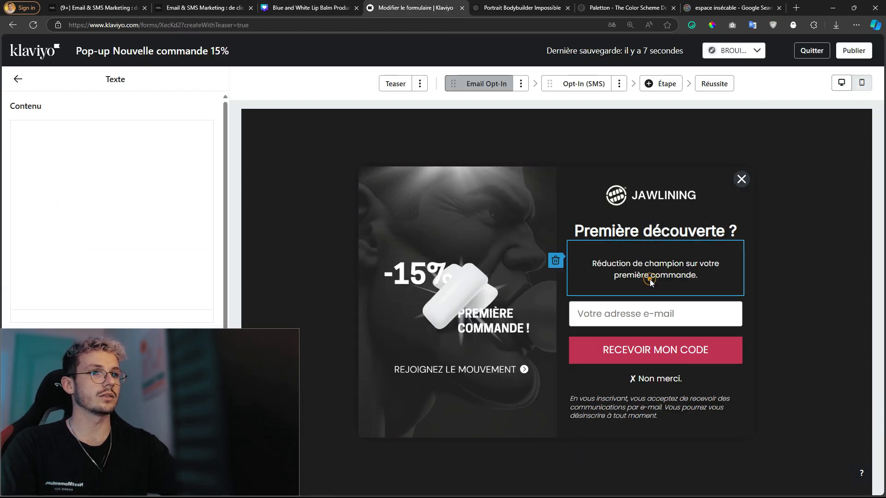
triple_click(94, 181)
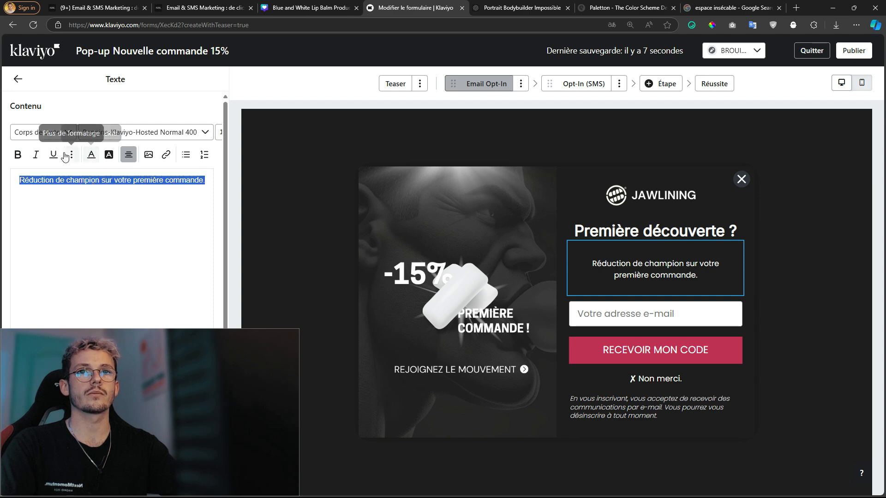
left_click(138, 132)
scroll(119, 244, "up", 5)
left_click(114, 243)
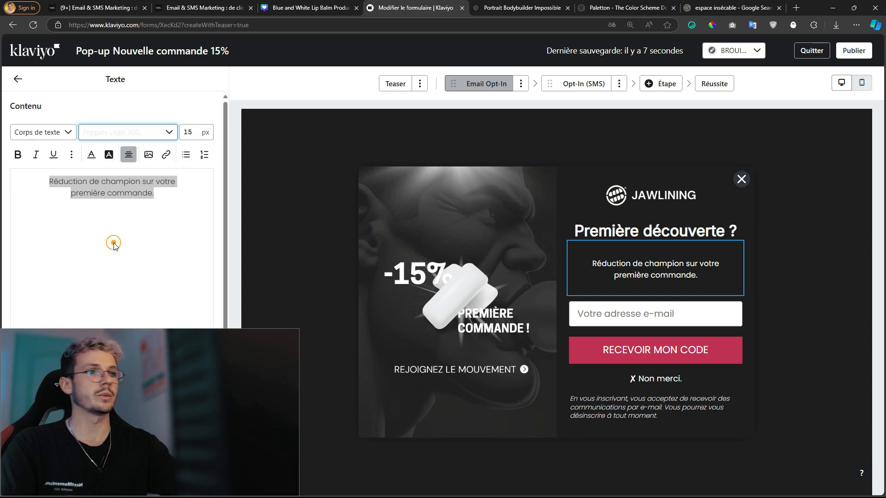
left_click(18, 79)
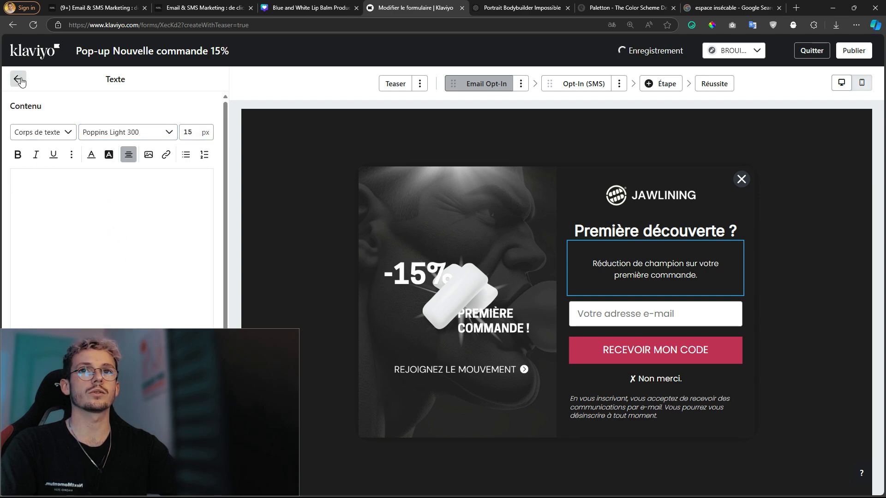
left_click(801, 256)
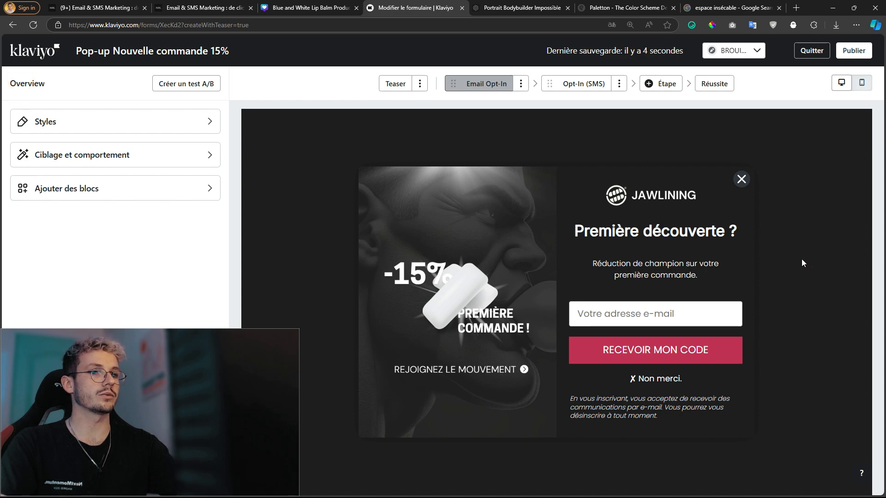